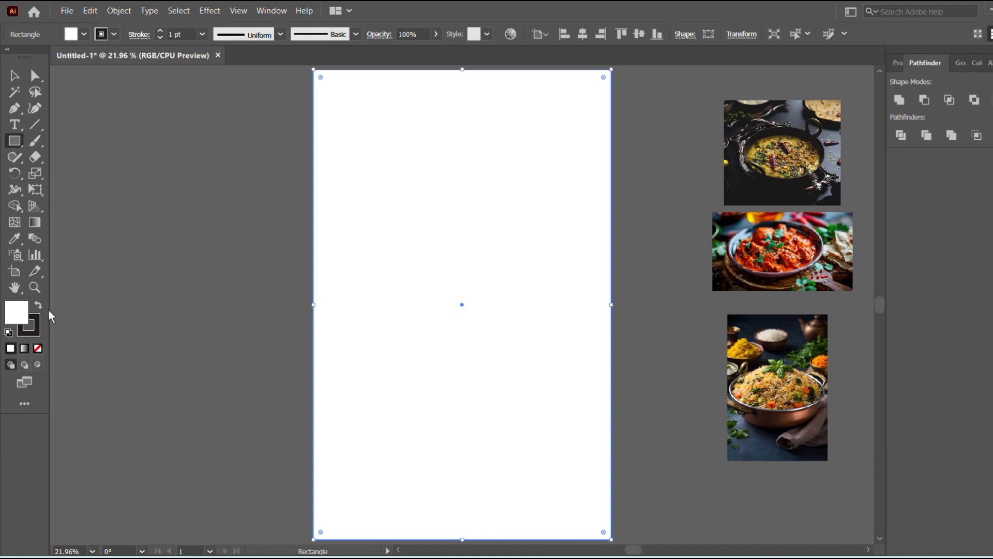
# Step: Fill the artboard-sized rectangle with black and remove its stroke
pyautogui.click(39, 307)
pyautogui.click(114, 35)
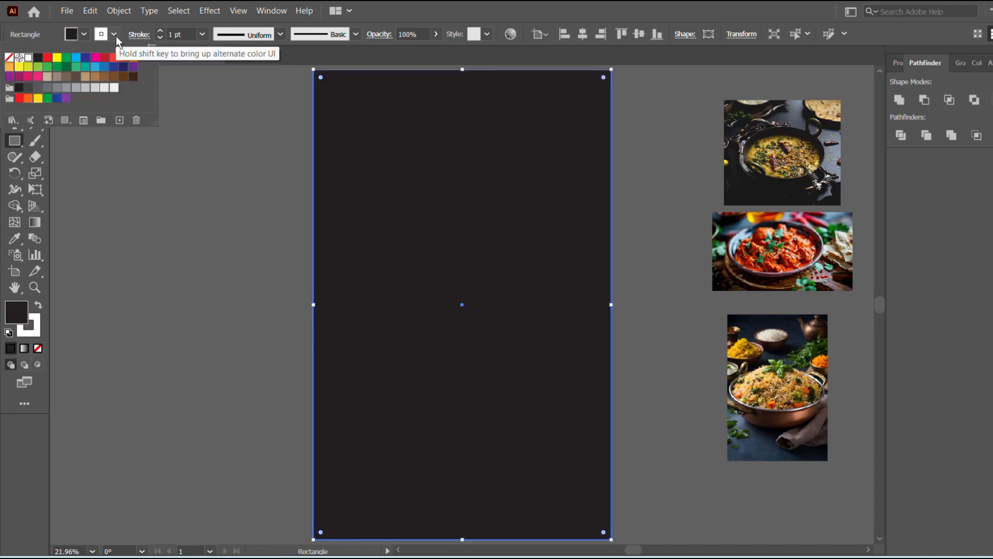
pyautogui.click(8, 58)
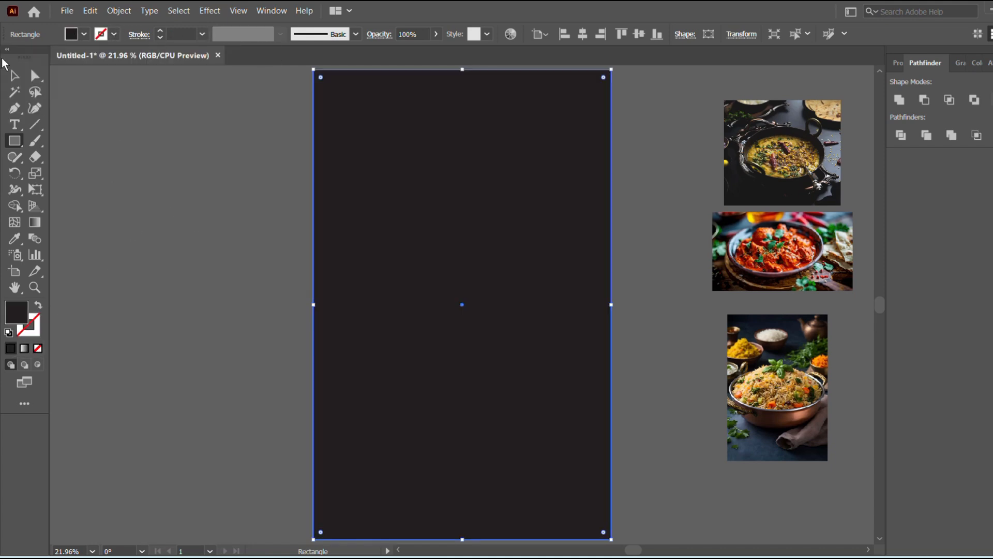
pyautogui.click(14, 75)
pyautogui.click(137, 182)
# Step: Shorten a copy of the black rectangle to about 760 px tall from the artboard's top and round its two bottom corners
pyautogui.click(494, 192)
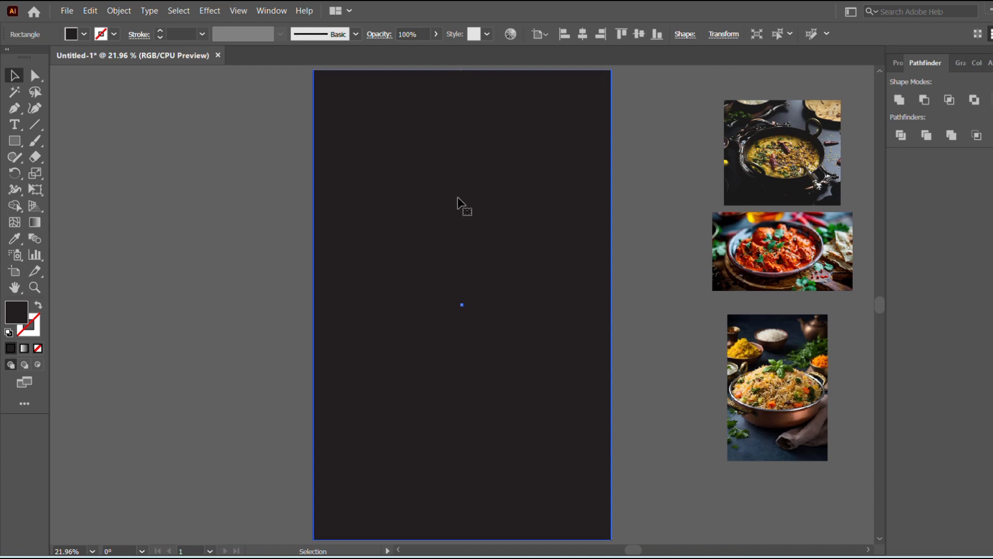
pyautogui.click(214, 153)
pyautogui.click(450, 281)
pyautogui.press('a')
pyautogui.press('v')
pyautogui.moveTo(462, 539); pyautogui.dragTo(460, 248)
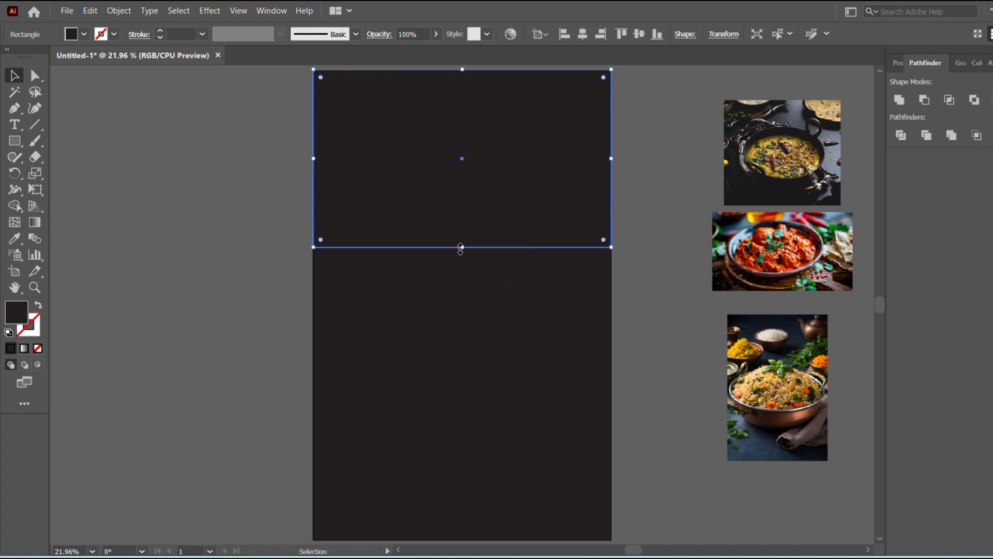
pyautogui.hotkey('shift', 'F8')
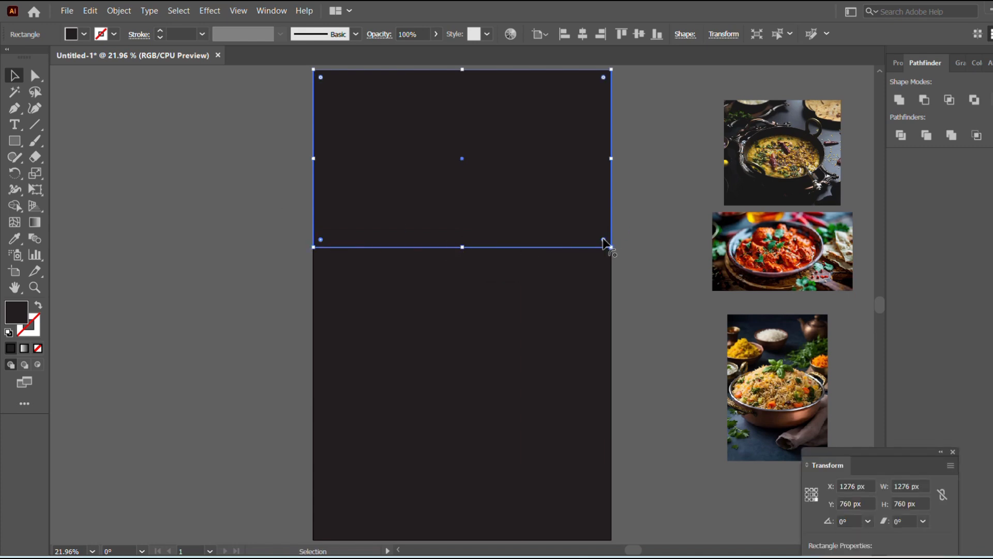
pyautogui.moveTo(602, 238); pyautogui.dragTo(591, 227)
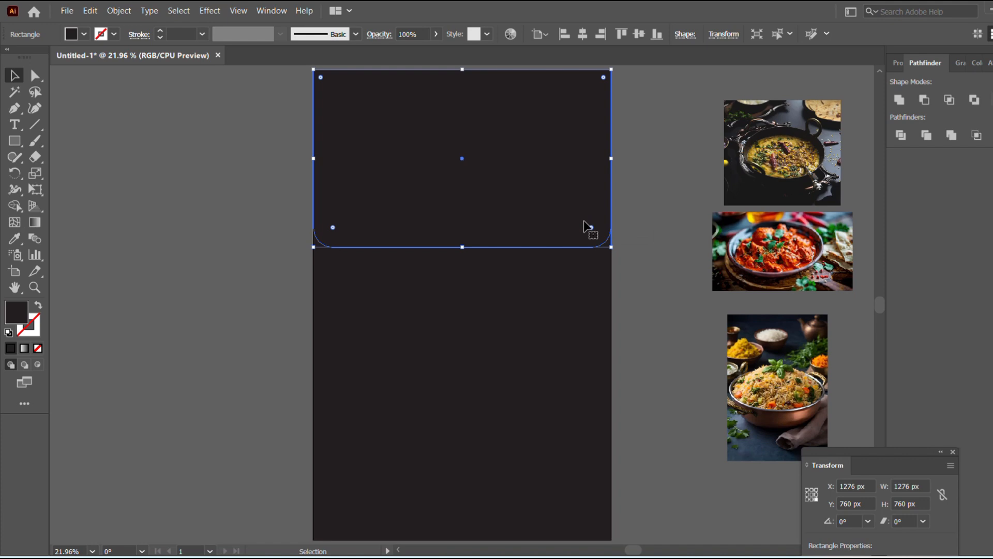
# Step: Apply a linear black-white-black gradient to the rounded top panel, with the white stop at about 58%
pyautogui.click(35, 222)
pyautogui.click(955, 65)
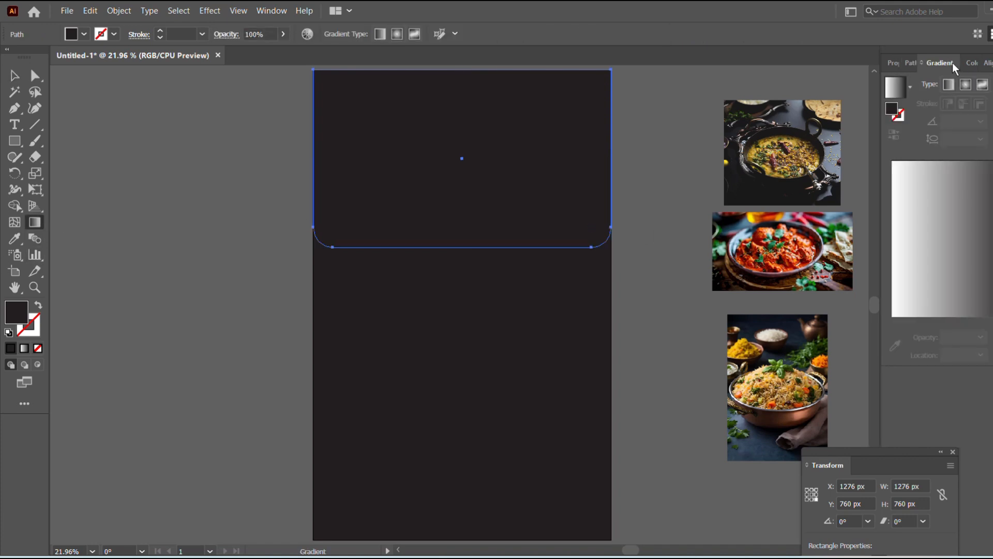
pyautogui.click(945, 243)
pyautogui.moveTo(892, 320)
pyautogui.mouseDown()
pyautogui.moveTo(992, 320)
pyautogui.moveTo(912, 320)
pyautogui.mouseUp()
pyautogui.moveTo(912, 320); pyautogui.dragTo(964, 320)
pyautogui.hotkey('ctrl', 'z')
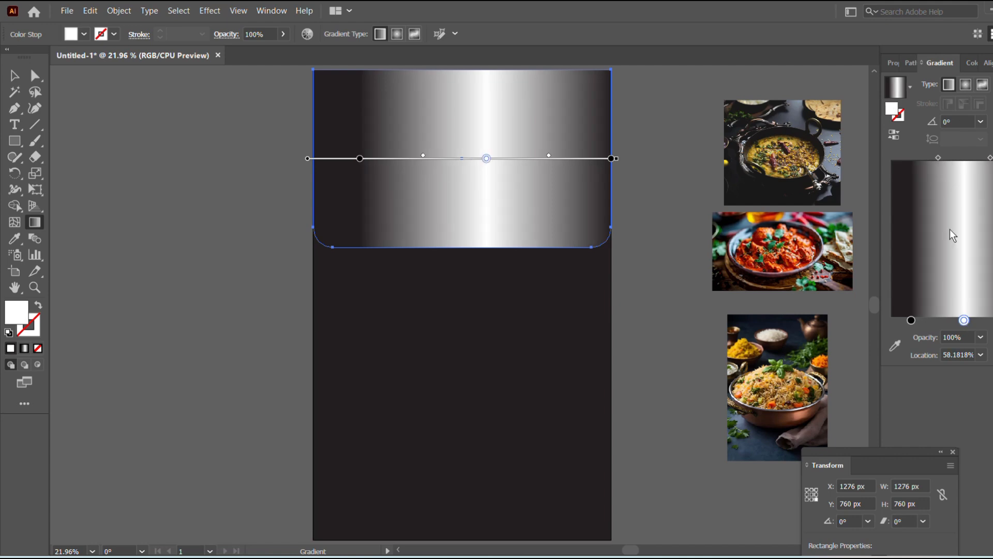
# Step: Stretch the gradient past both panel sides, place the white stop at about 43% and the first black stop at about 10.5%, and widen the blends
pyautogui.moveTo(937, 156)
pyautogui.mouseDown()
pyautogui.moveTo(928, 156)
pyautogui.moveTo(992, 158)
pyautogui.moveTo(934, 157)
pyautogui.moveTo(955, 159)
pyautogui.mouseUp()
pyautogui.moveTo(262, 160); pyautogui.dragTo(677, 156)
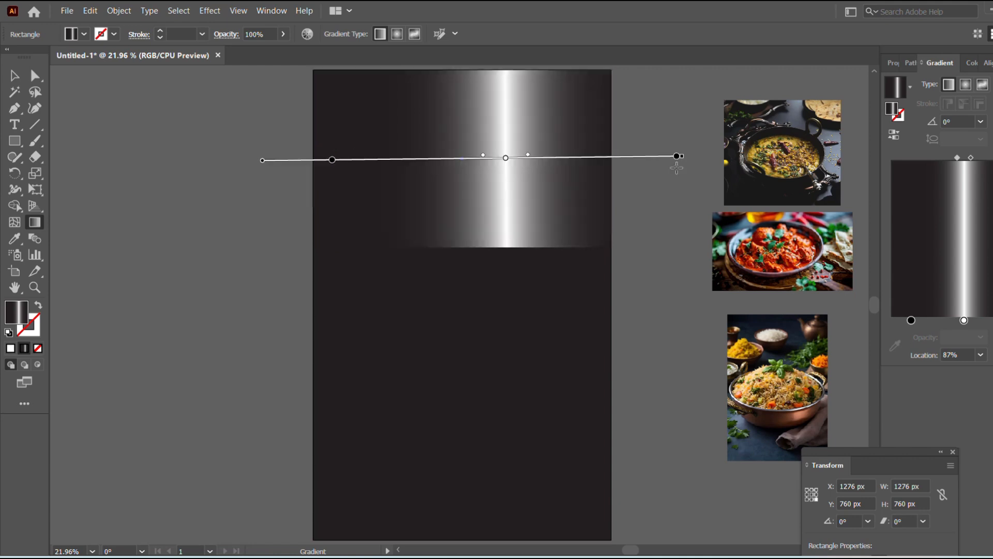
pyautogui.moveTo(506, 160); pyautogui.dragTo(445, 158)
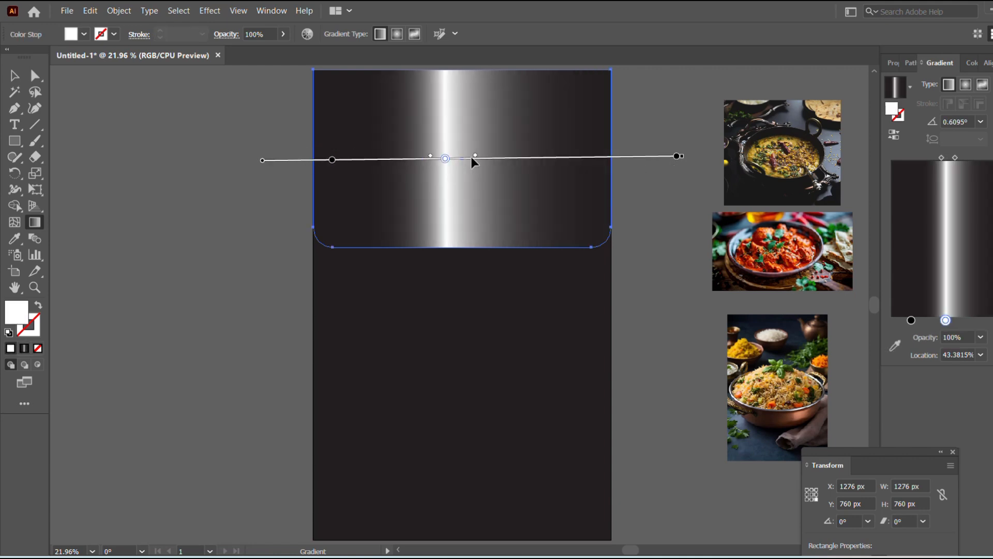
pyautogui.moveTo(535, 156); pyautogui.dragTo(534, 155)
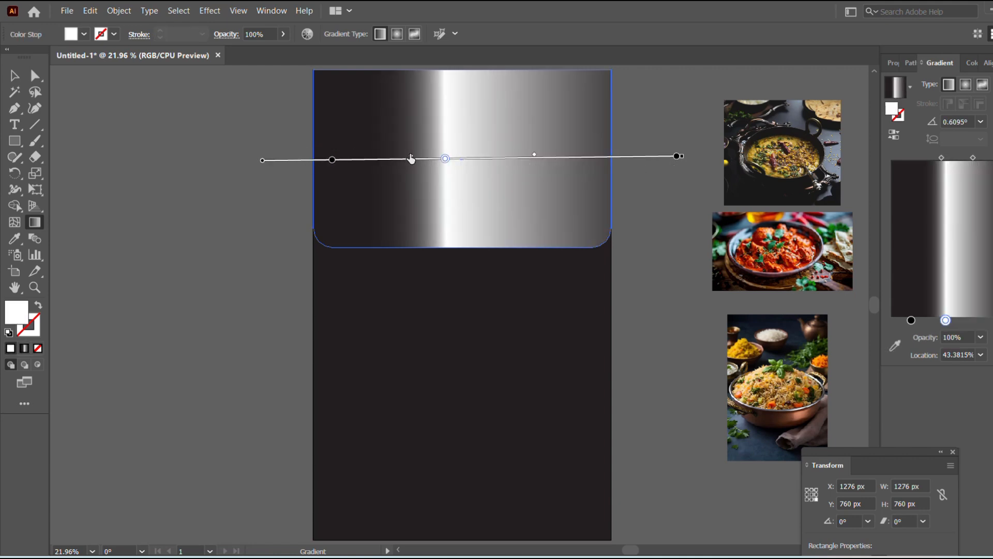
pyautogui.moveTo(411, 158); pyautogui.dragTo(399, 158)
pyautogui.moveTo(332, 160); pyautogui.dragTo(310, 161)
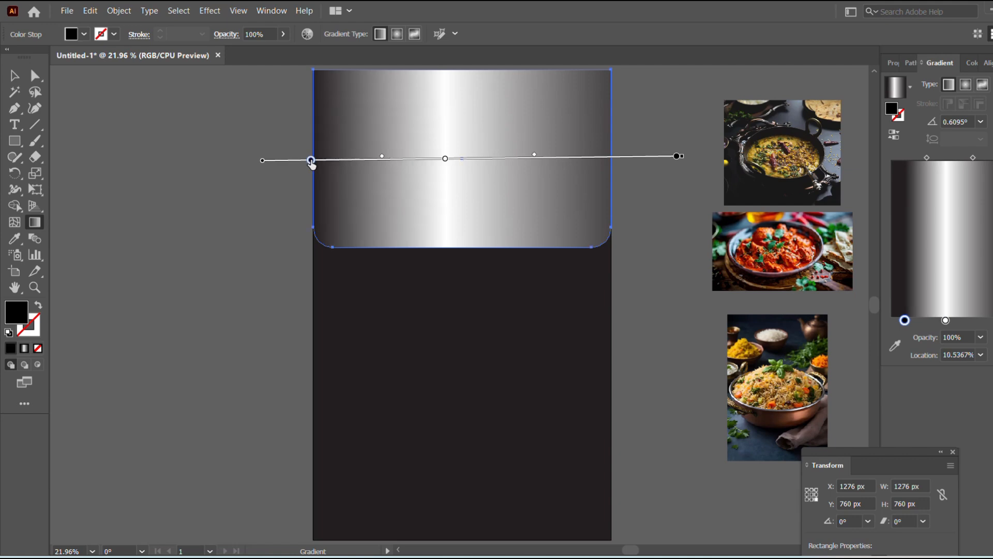
# Step: Recolor the gradient's first black stop with the beige swatch
pyautogui.click(904, 320)
pyautogui.click(895, 345)
pyautogui.doubleClick(905, 321)
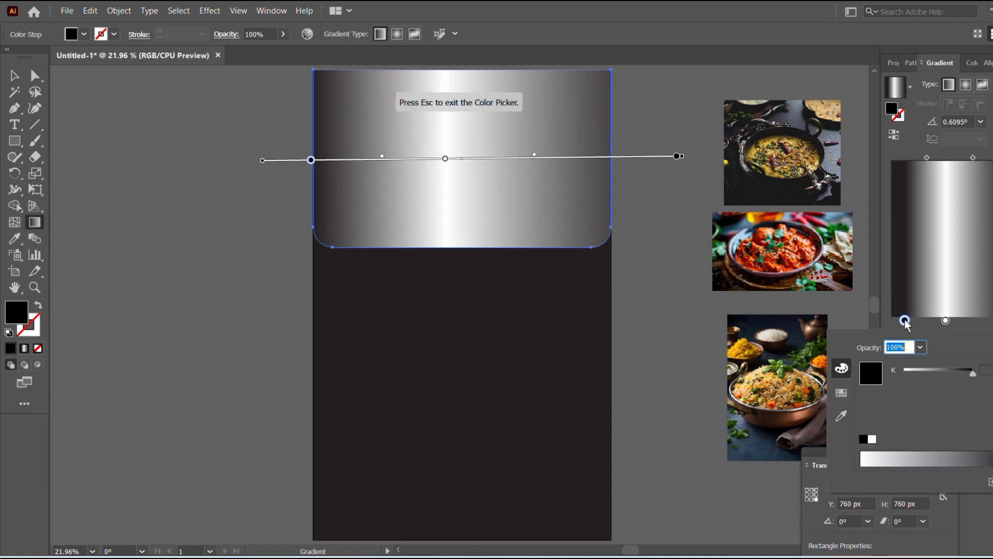
pyautogui.press('Escape')
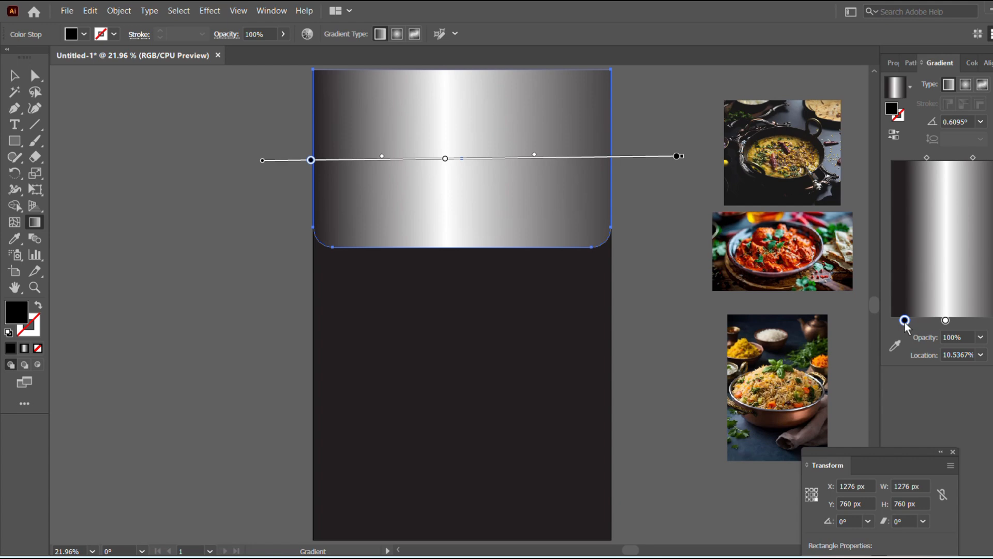
pyautogui.doubleClick(904, 321)
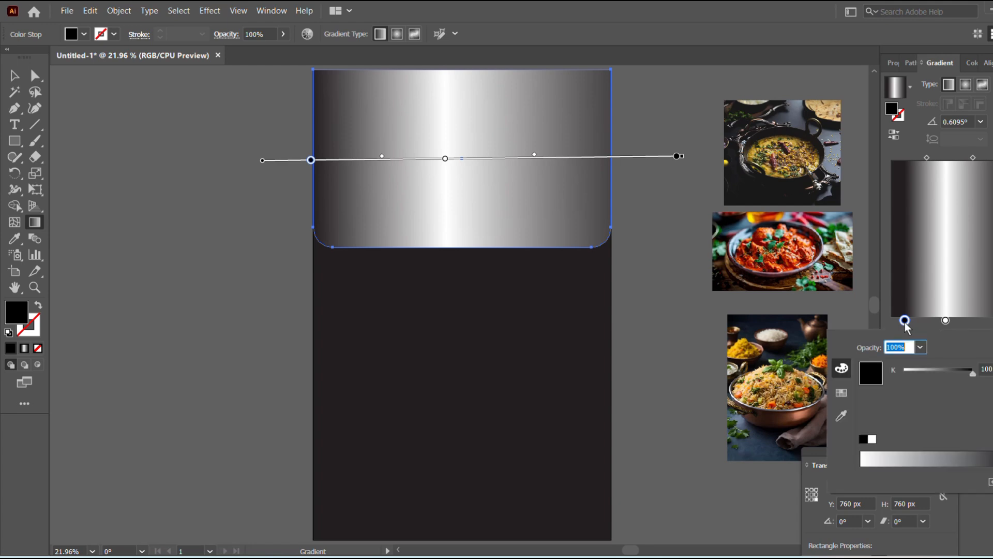
pyautogui.click(842, 393)
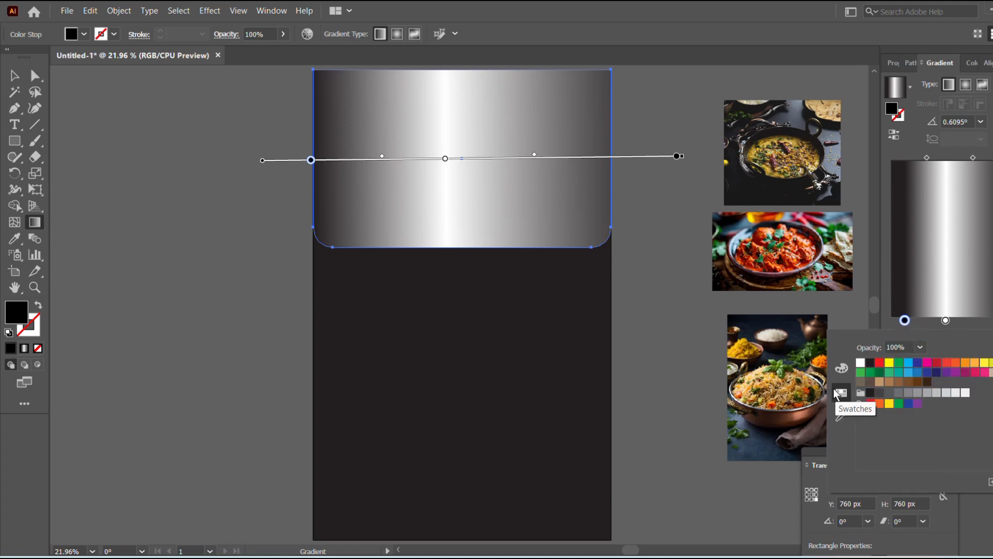
pyautogui.click(859, 372)
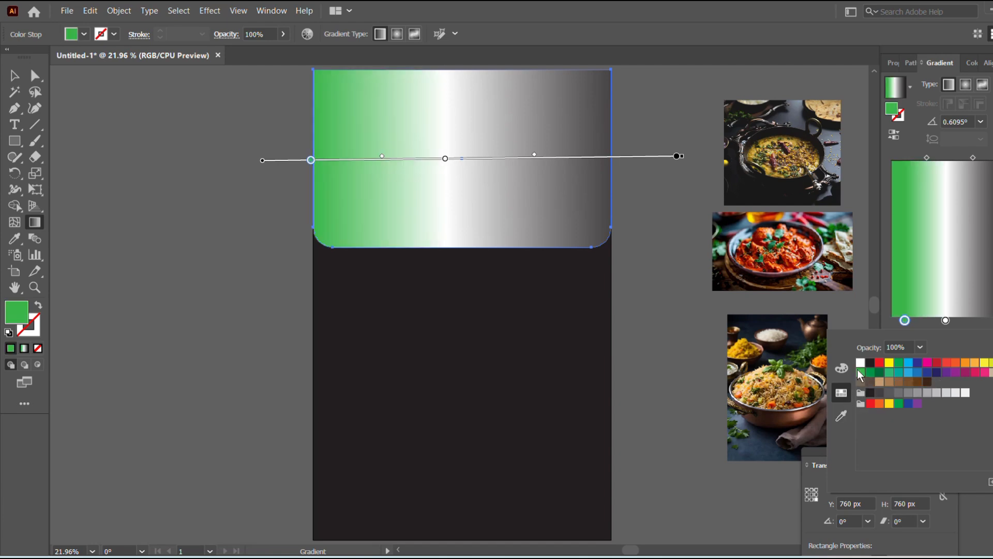
pyautogui.click(990, 372)
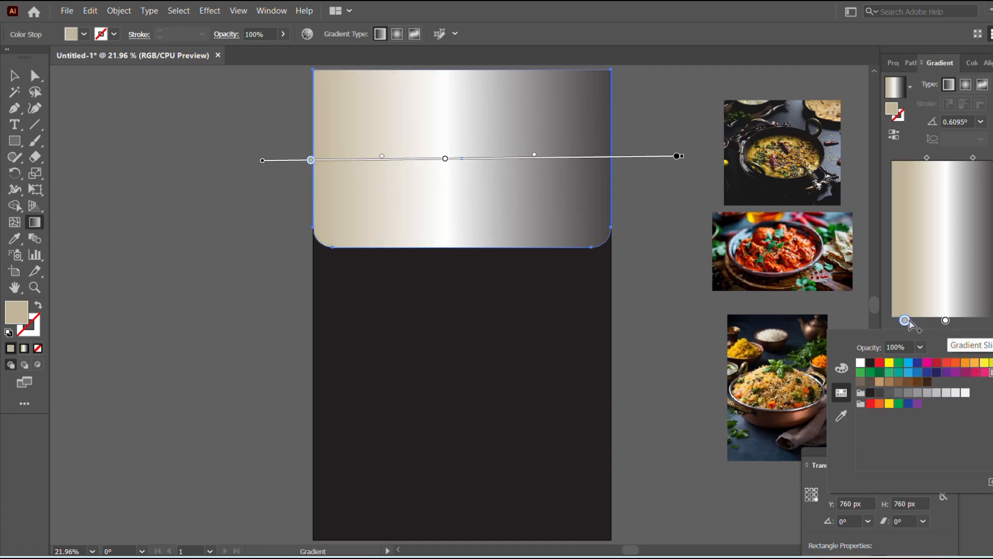
# Step: Recolor the gradient's last black stop with the same beige and realign the gradient at 0° across the panel's full width
pyautogui.click(977, 321)
pyautogui.click(677, 156)
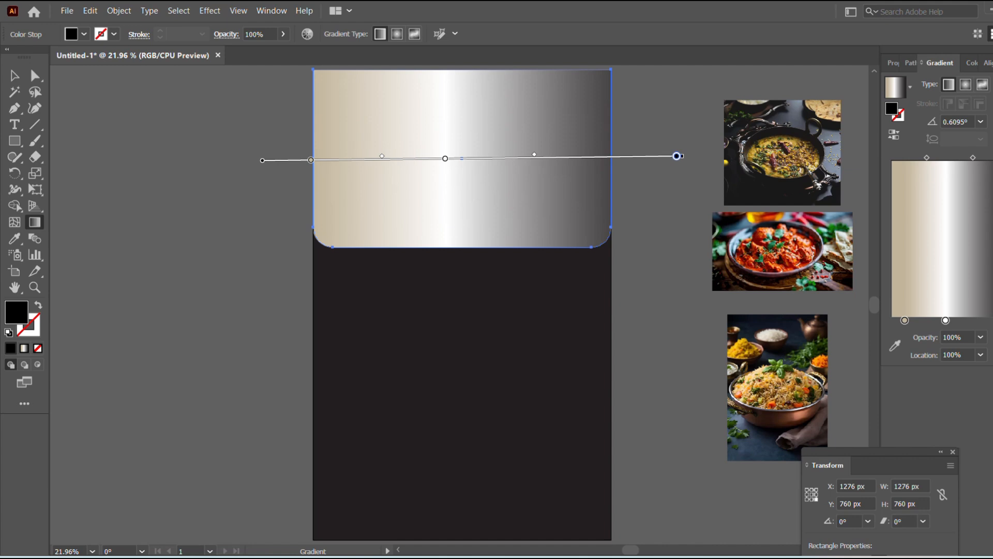
pyautogui.doubleClick(945, 320)
pyautogui.click(989, 372)
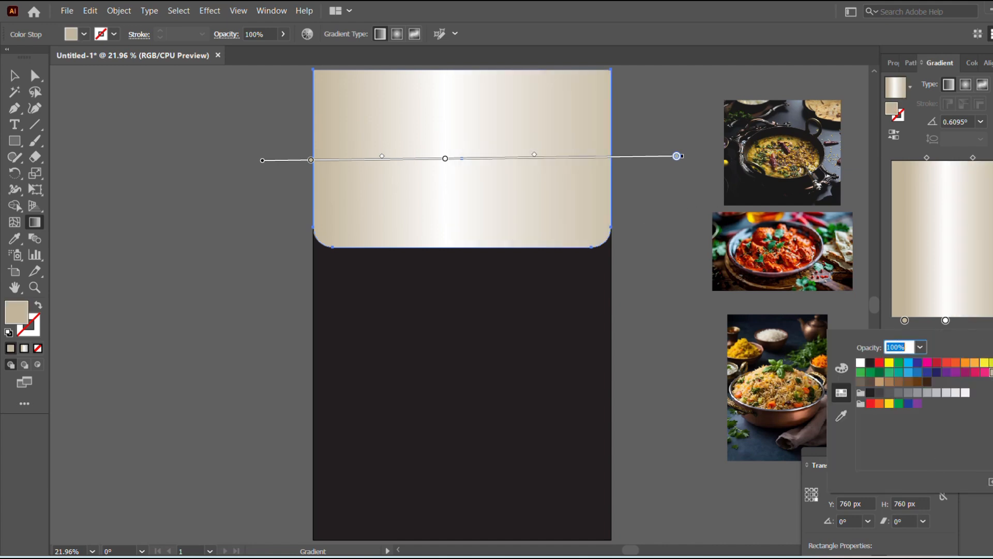
pyautogui.press('Escape')
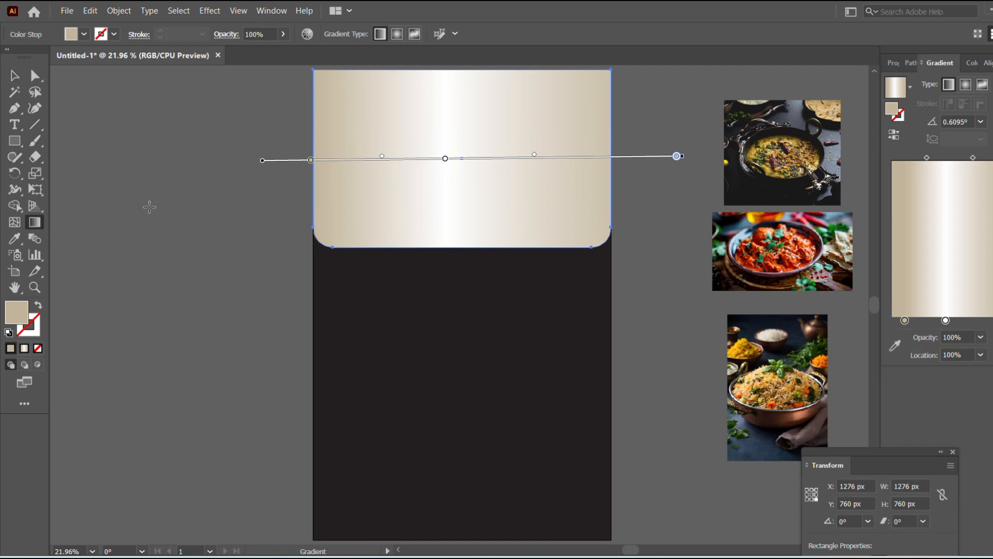
pyautogui.moveTo(307, 158); pyautogui.dragTo(612, 158)
pyautogui.click(14, 76)
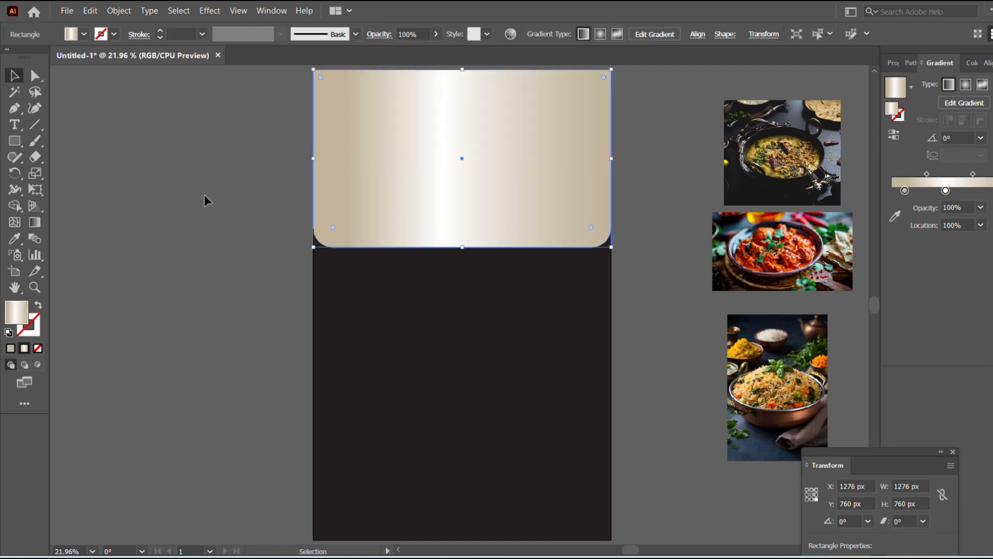
# Step: Draw a full-width rectangle of about 1276 by 514 px over the top panel and give its fill and stroke the beige gradient
pyautogui.click(206, 200)
pyautogui.click(15, 141)
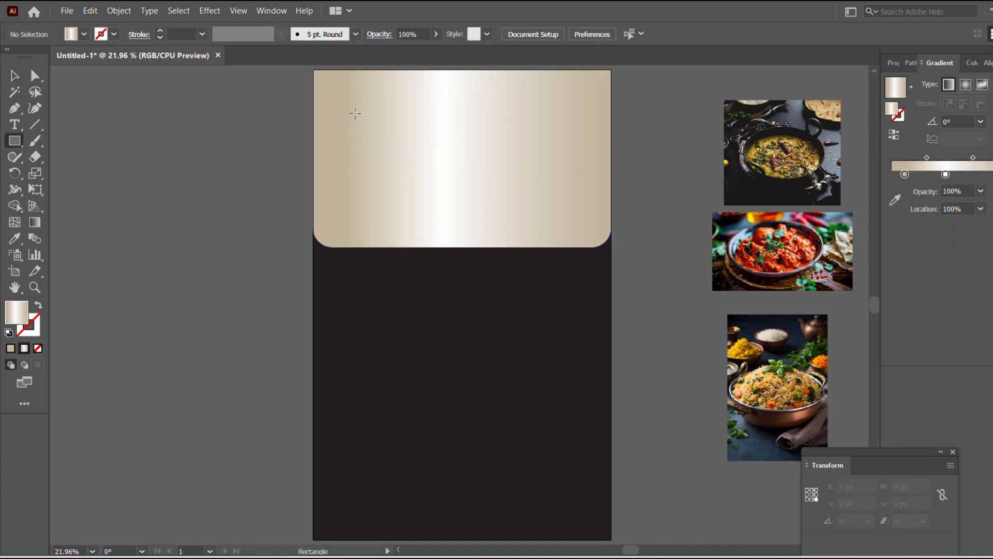
pyautogui.moveTo(313, 96); pyautogui.dragTo(612, 216)
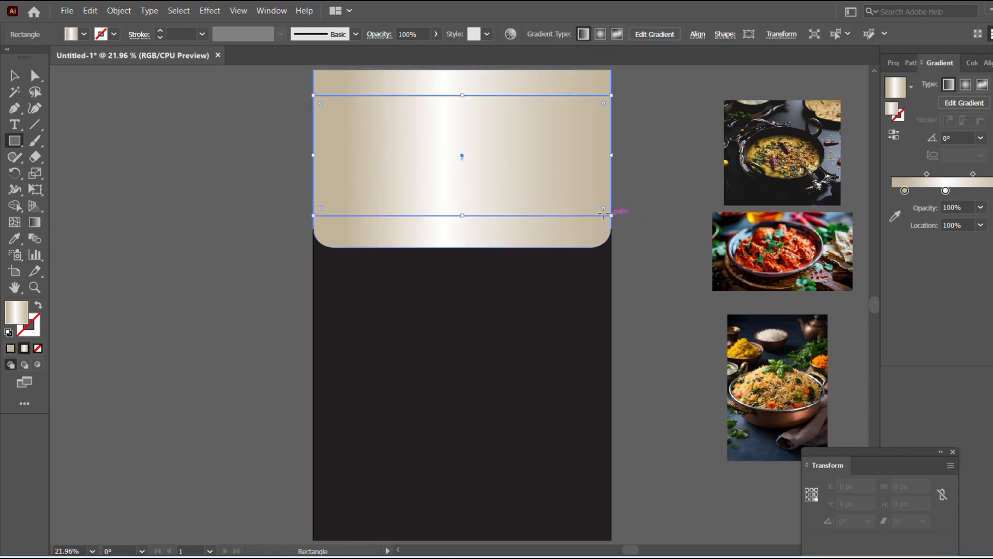
pyautogui.click(40, 308)
pyautogui.click(109, 35)
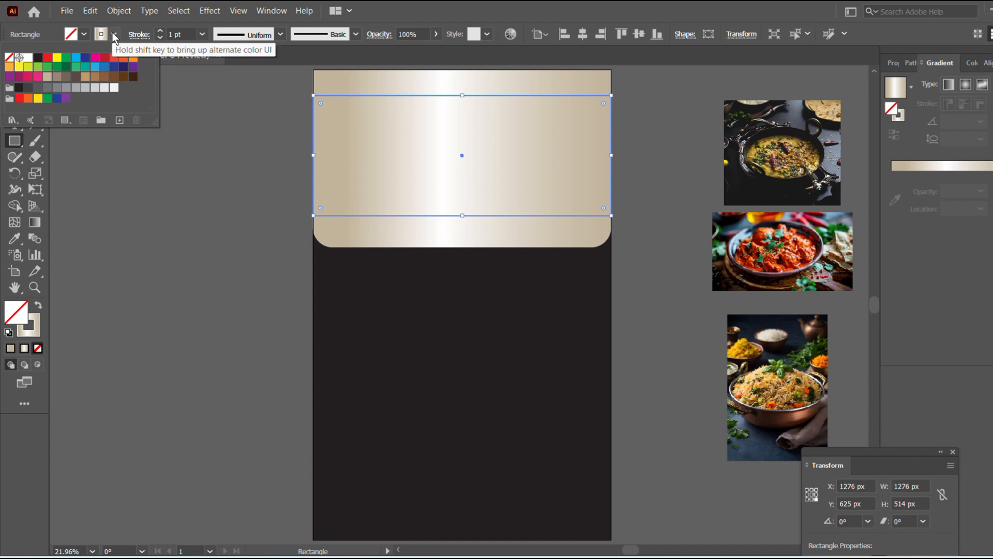
pyautogui.click(939, 167)
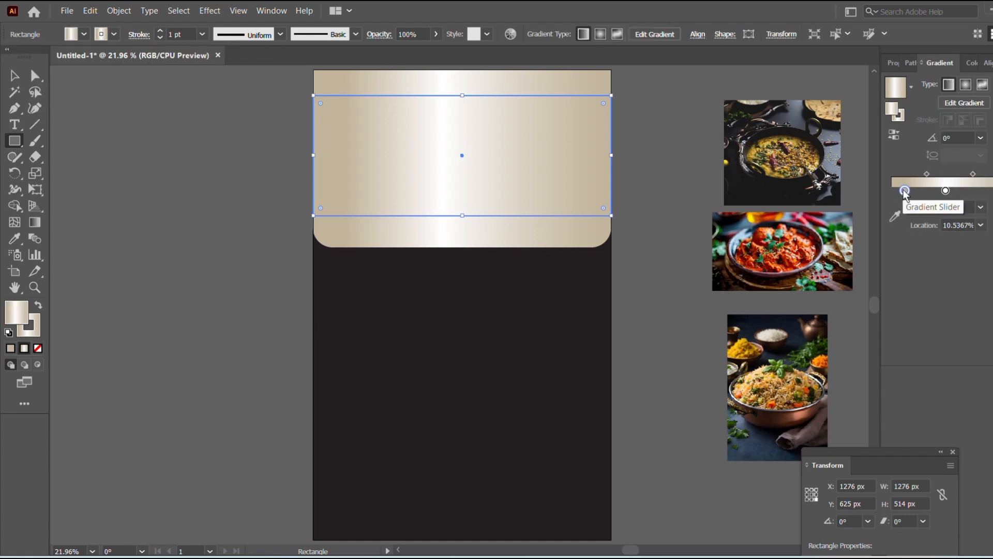
# Step: Recolor both outer stops of the new rectangle's fill gradient light brown and move the white stop to about 52%
pyautogui.doubleClick(904, 191)
pyautogui.click(880, 252)
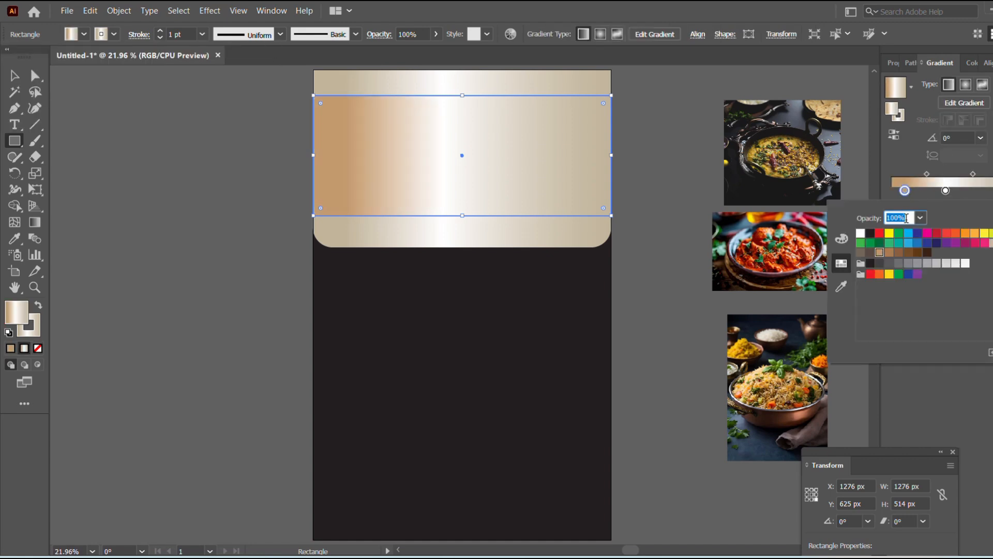
pyautogui.press('Escape')
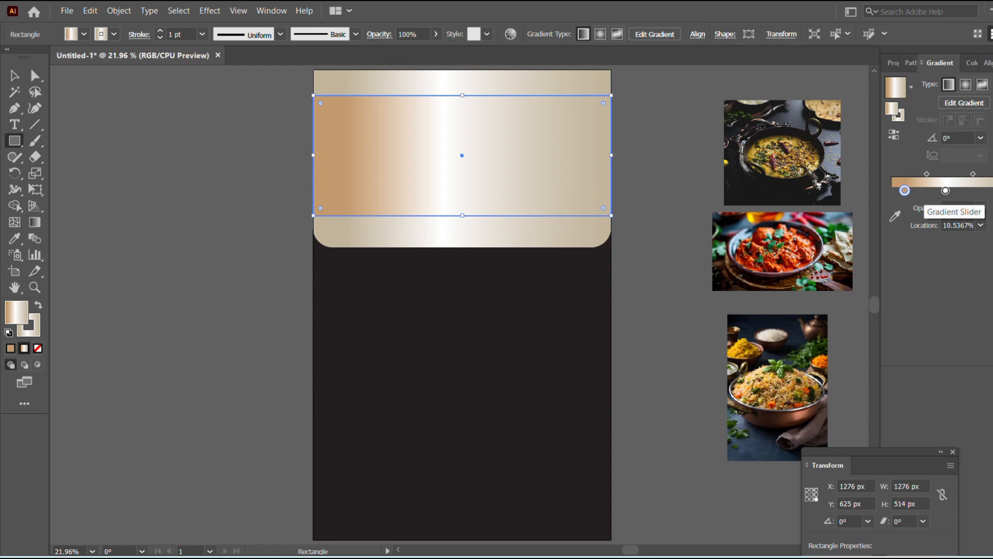
pyautogui.doubleClick(991, 190)
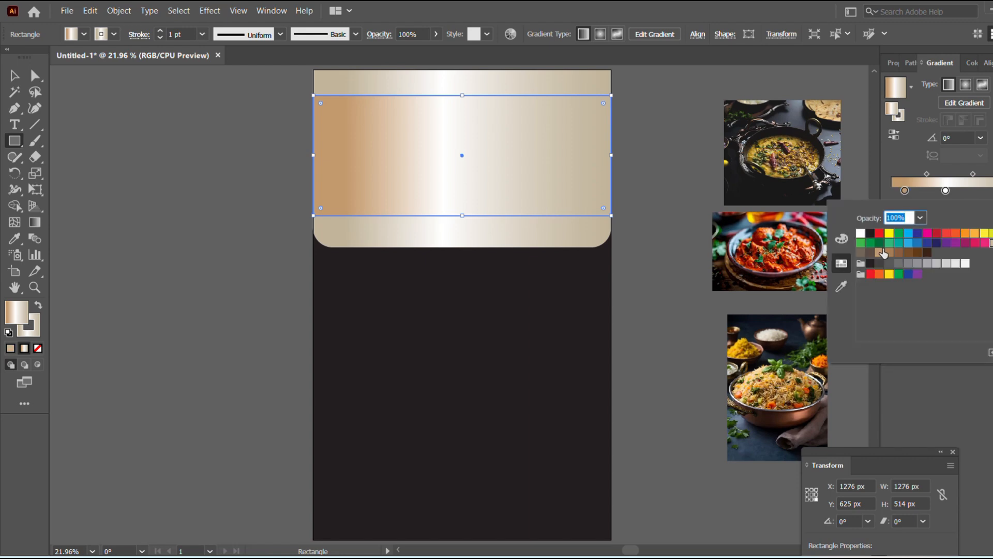
pyautogui.click(881, 253)
pyautogui.click(947, 191)
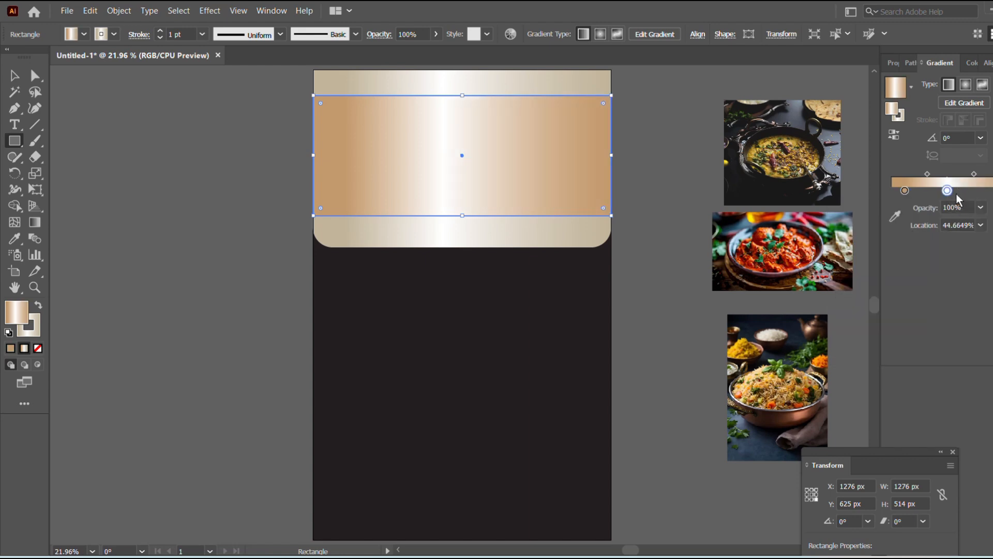
pyautogui.moveTo(956, 196); pyautogui.dragTo(956, 191)
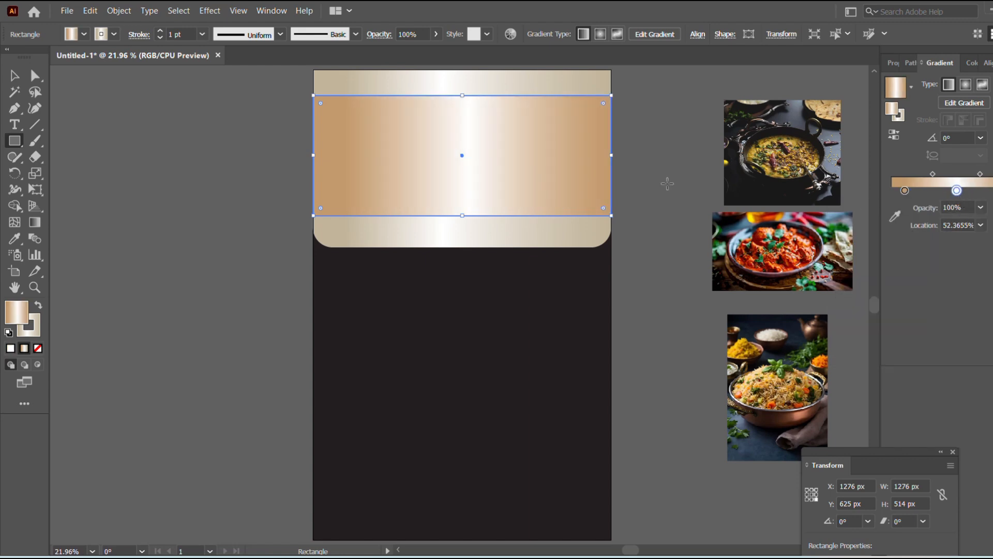
# Step: Move the light brown gradient to the new rectangle's stroke, remove its fill and set the stroke weight to 6 pt
pyautogui.click(39, 307)
pyautogui.click(83, 36)
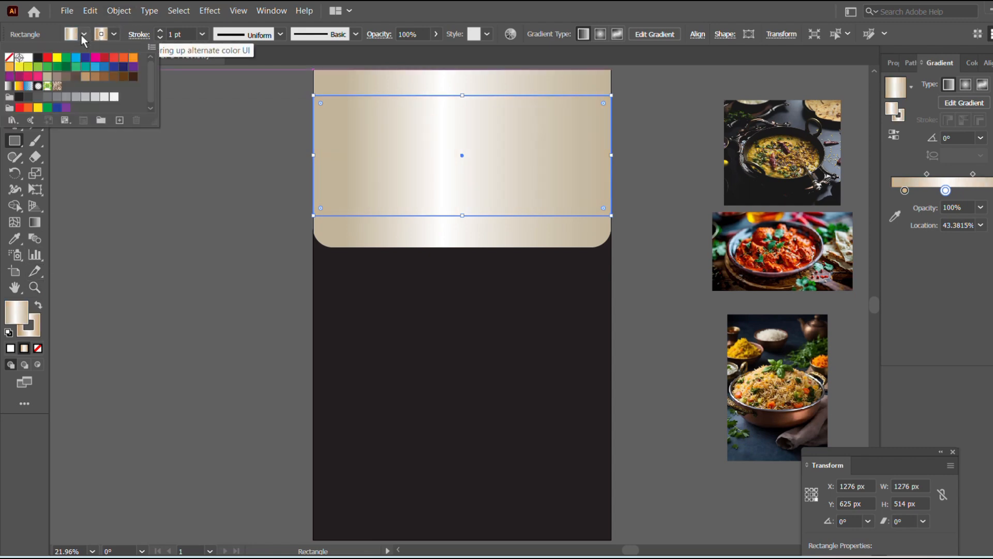
pyautogui.click(8, 58)
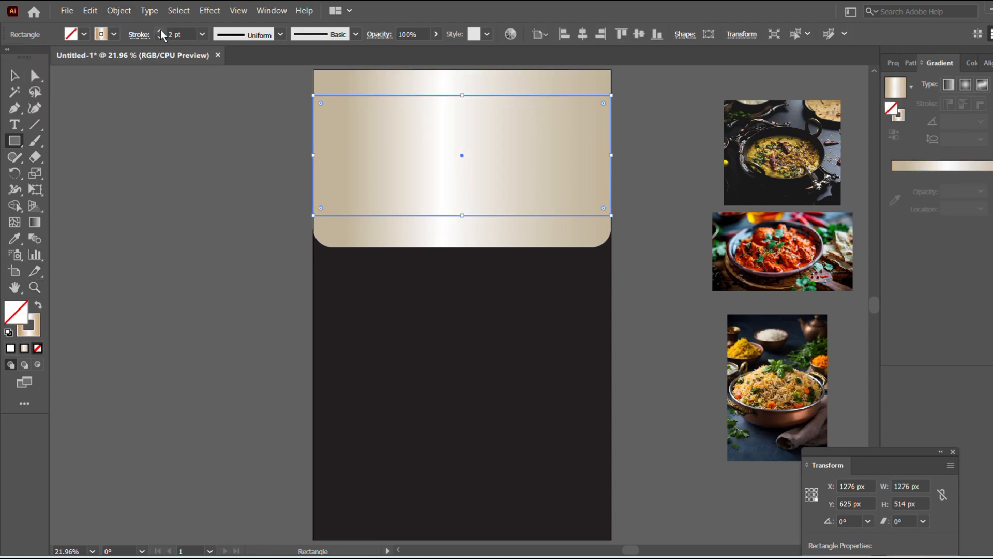
pyautogui.click(160, 30)
pyautogui.click(161, 30)
pyautogui.click(15, 76)
pyautogui.click(179, 188)
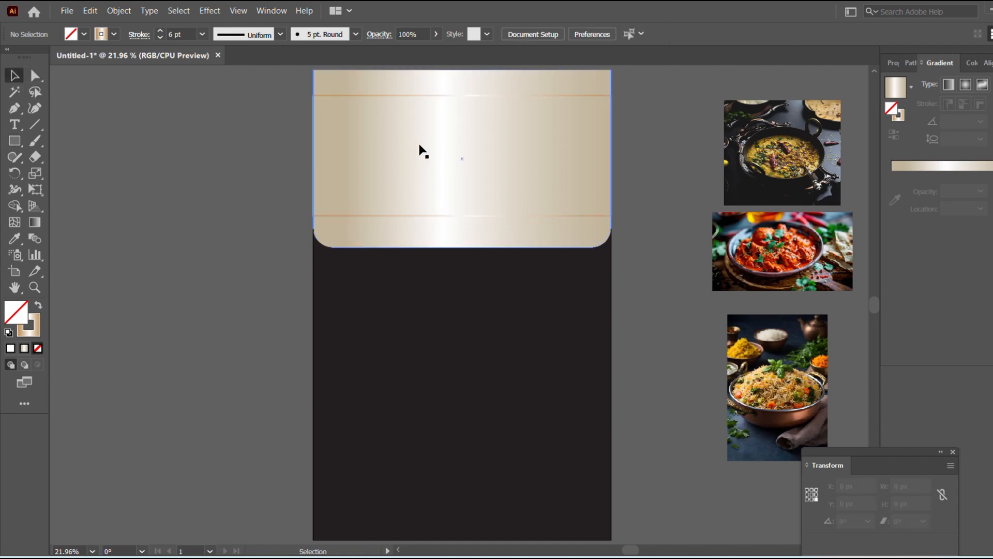
pyautogui.click(446, 99)
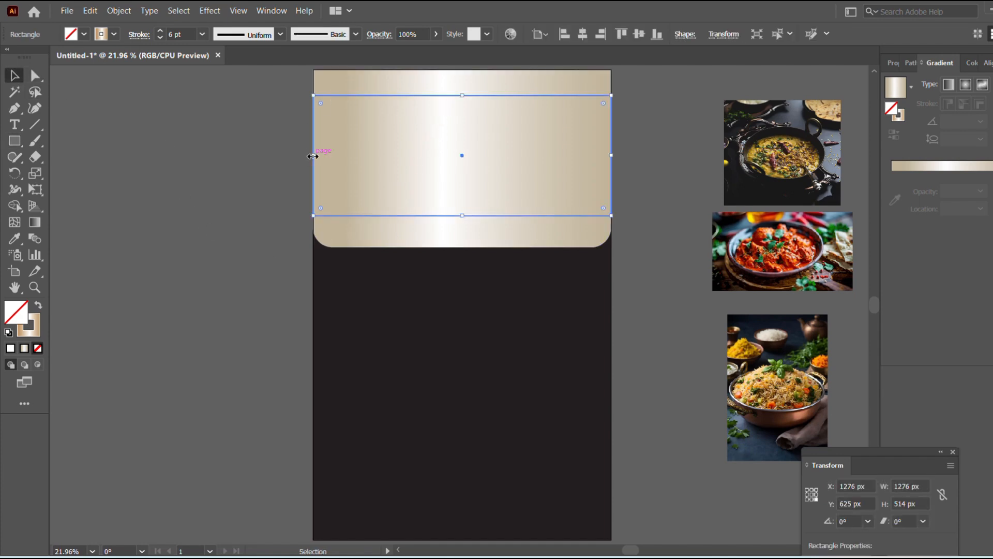
# Step: Increase the light brown rectangle's gradient stroke weight to 11 pt
pyautogui.moveTo(312, 155); pyautogui.dragTo(313, 155)
pyautogui.click(161, 30)
pyautogui.click(160, 30)
pyautogui.click(160, 30)
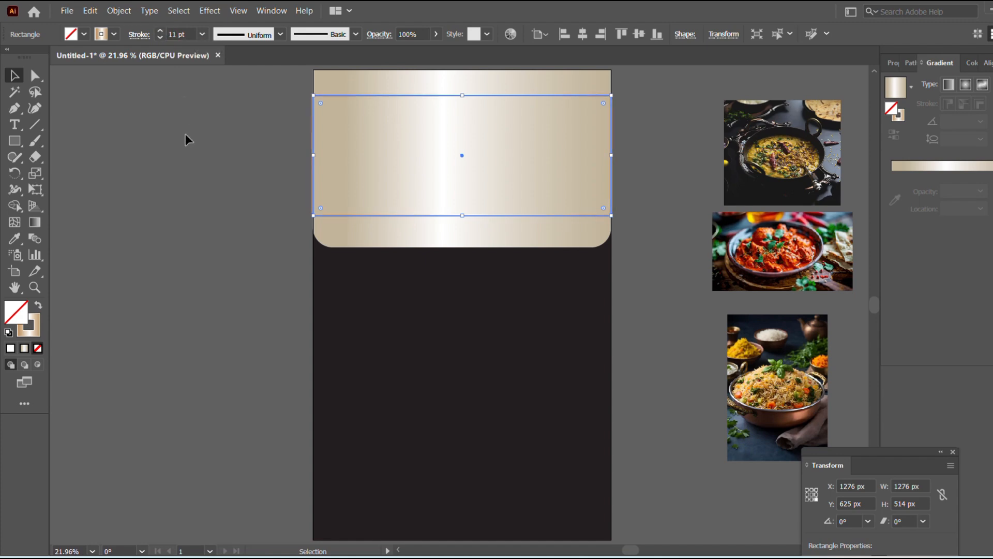
pyautogui.click(187, 150)
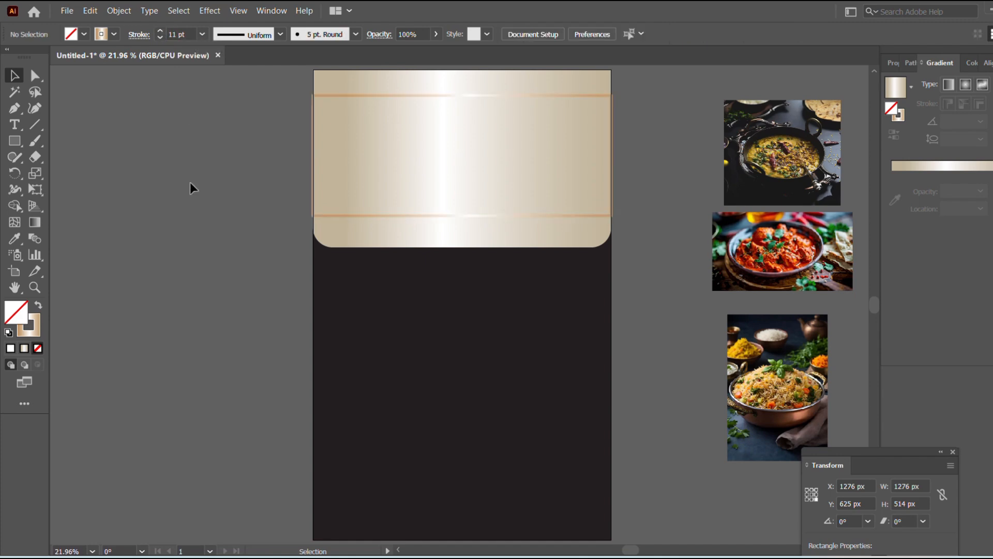
# Step: Narrow the light brown gradient-stroked rectangle slightly on both sides so its outline sits just inside the metallic panel's edges
pyautogui.click(313, 159)
pyautogui.moveTo(314, 158); pyautogui.dragTo(316, 158)
pyautogui.moveTo(611, 155); pyautogui.dragTo(610, 157)
pyautogui.click(635, 154)
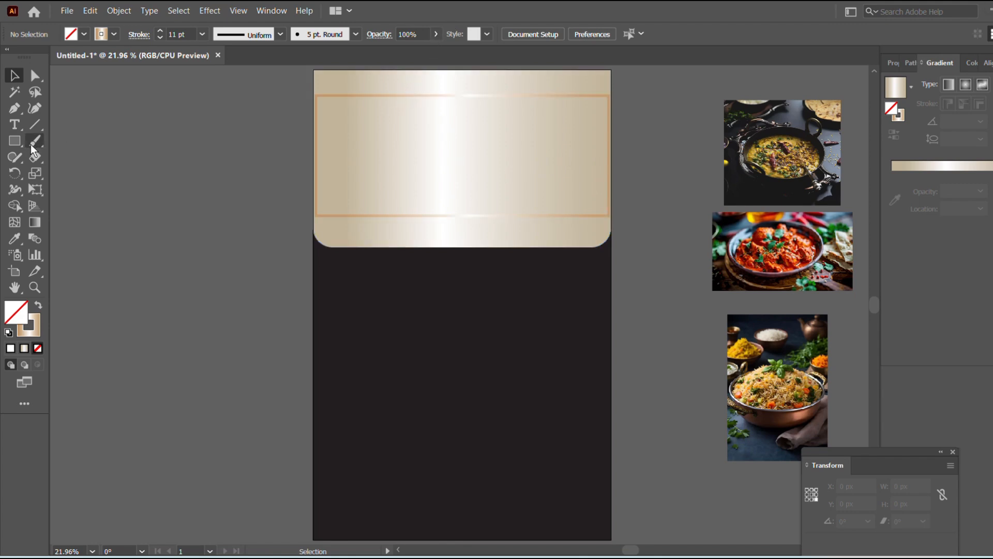
# Step: Draw an unfilled 91 px square on the pasteboard beside the artboard and give it a dark green stroke
pyautogui.press('m')
pyautogui.moveTo(255, 127); pyautogui.dragTo(279, 152)
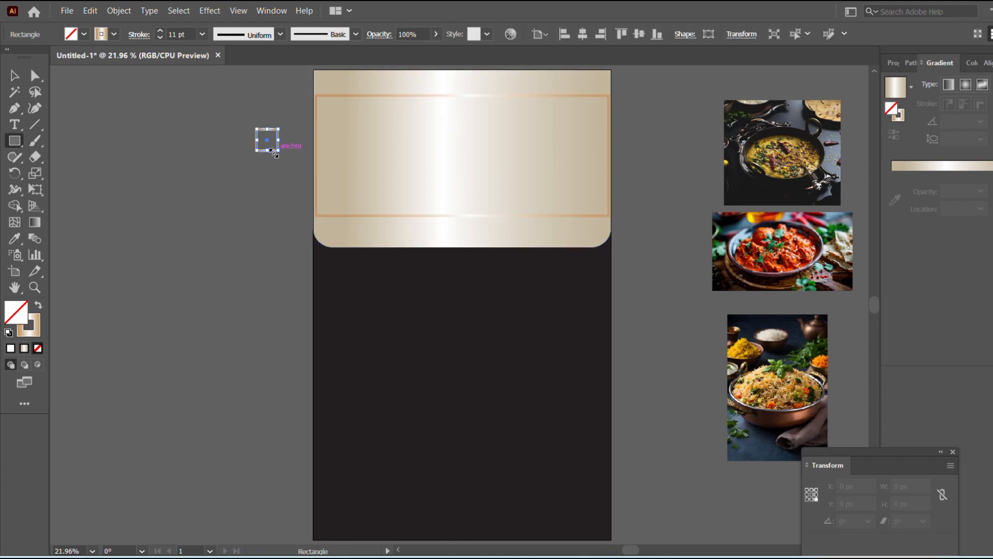
pyautogui.click(109, 36)
pyautogui.click(59, 67)
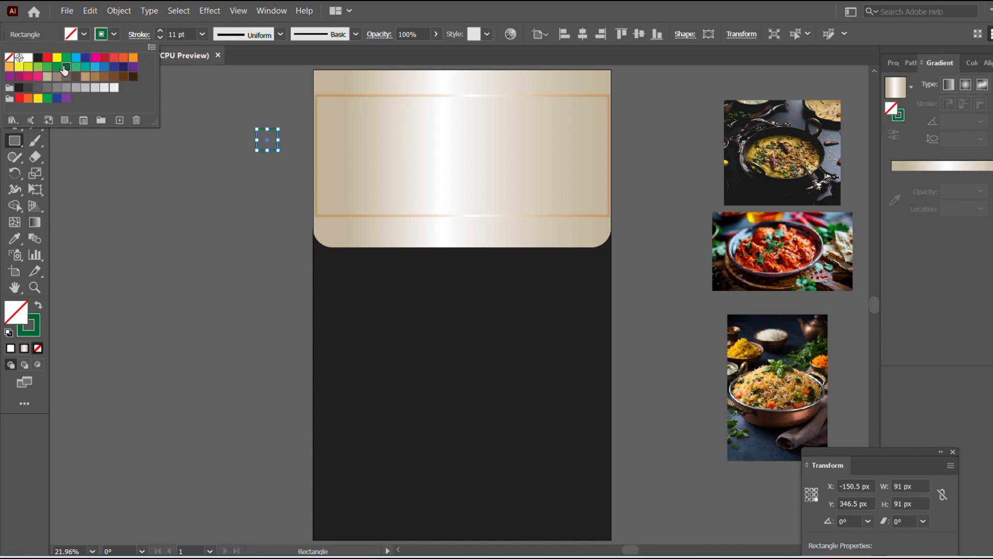
# Step: Draw a 45 px circle, swap its green stroke to the fill and centre it inside the green square
pyautogui.moveTo(14, 141); pyautogui.dragTo(48, 174)
pyautogui.moveTo(144, 163); pyautogui.dragTo(151, 173)
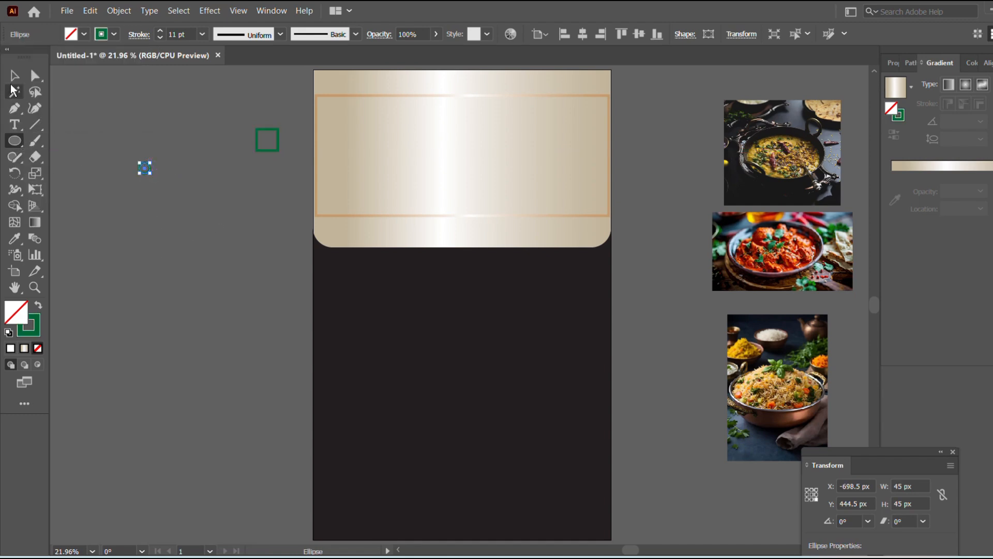
pyautogui.click(15, 77)
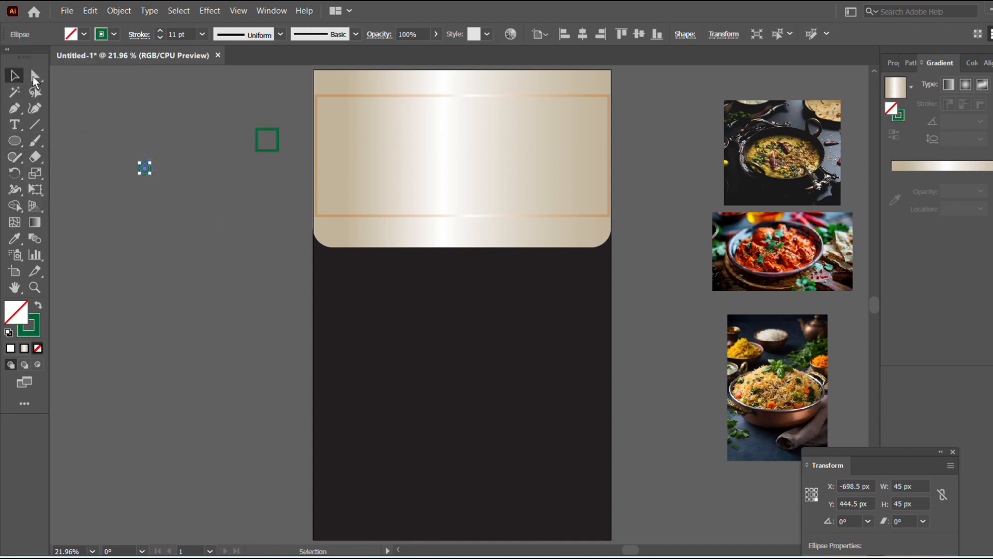
pyautogui.click(38, 305)
pyautogui.click(168, 176)
pyautogui.moveTo(144, 170)
pyautogui.mouseDown()
pyautogui.moveTo(267, 140)
pyautogui.moveTo(296, 162)
pyautogui.mouseUp()
pyautogui.click(239, 167)
# Step: Reduce the green square's stroke weight to 9 pt
pyautogui.rightClick(262, 155)
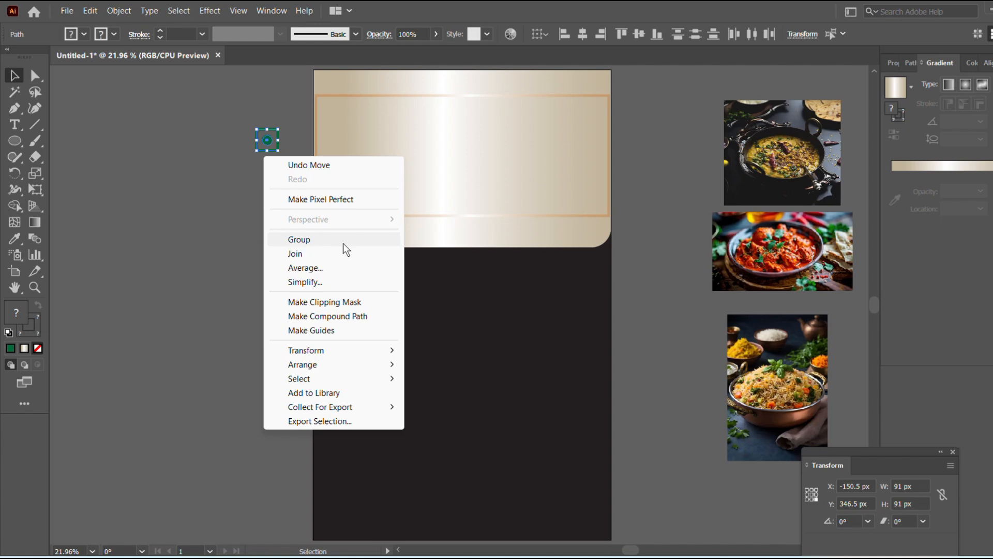
pyautogui.click(244, 217)
pyautogui.click(278, 150)
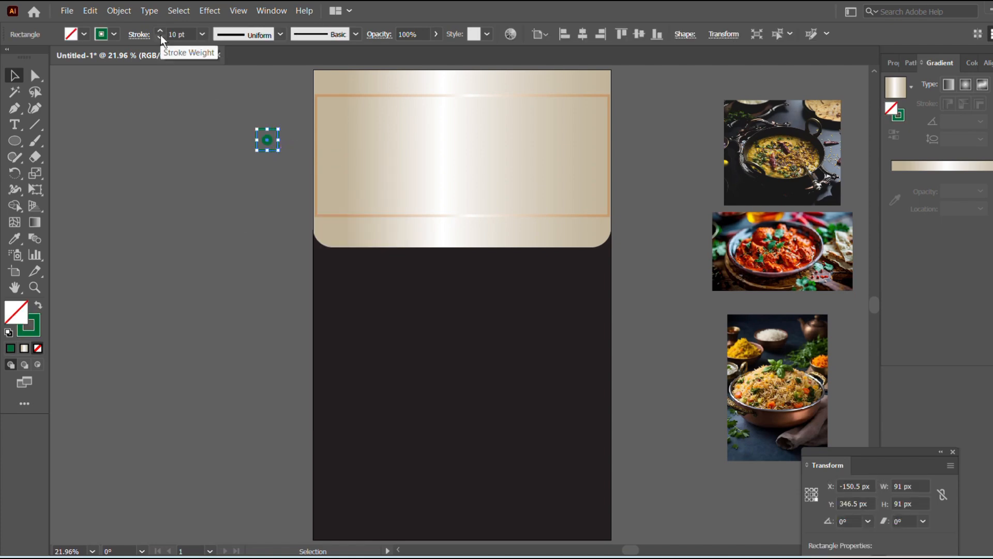
pyautogui.click(209, 169)
# Step: Group the green square and circle and place the symbol in the metallic panel's upper-right corner
pyautogui.moveTo(250, 137); pyautogui.dragTo(283, 162)
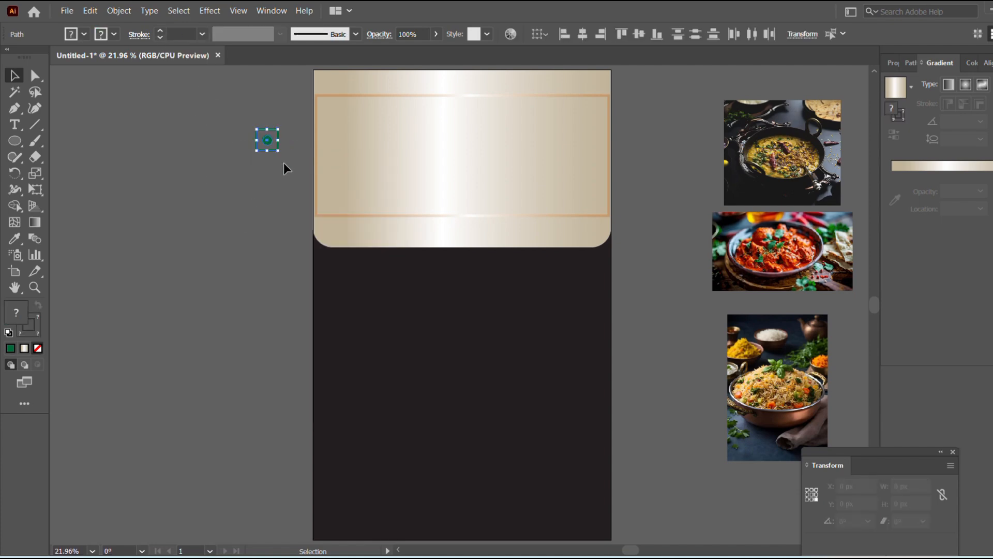
pyautogui.rightClick(284, 162)
pyautogui.click(336, 247)
pyautogui.moveTo(279, 127); pyautogui.dragTo(594, 83)
pyautogui.click(272, 107)
pyautogui.click(645, 136)
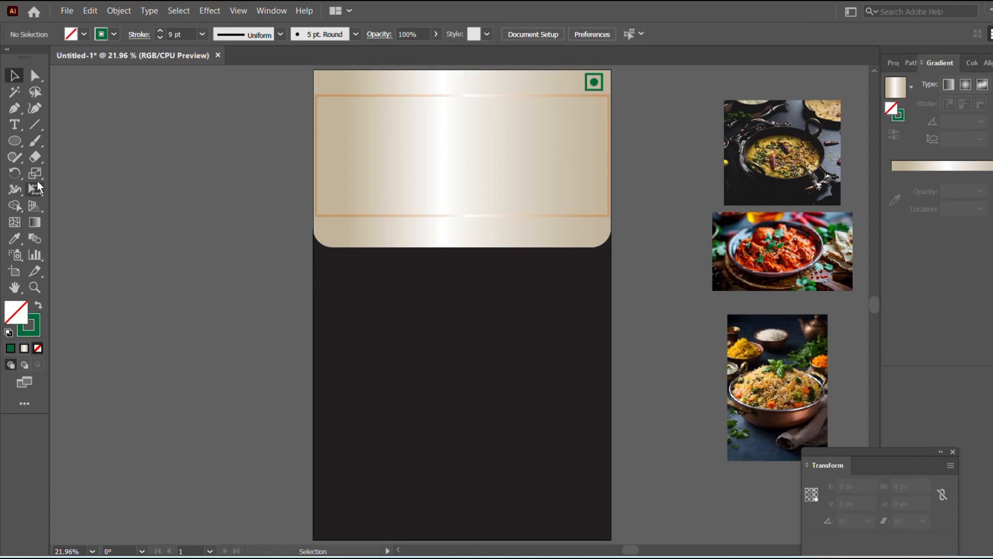
# Step: Draw a closed light brown Pen outline of about 1183 by 1741 px inside the artboard, with an angled notch at its lower-left corner
pyautogui.click(15, 108)
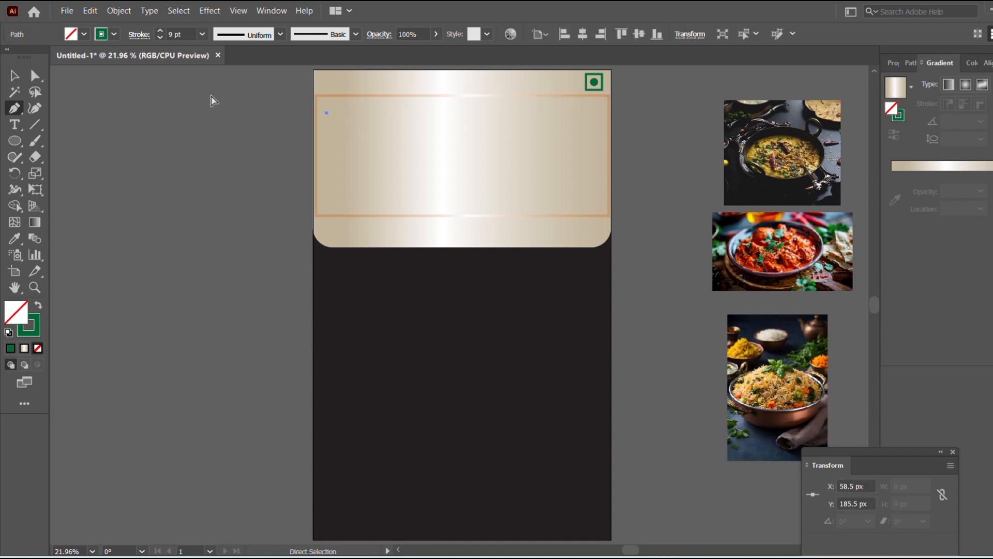
pyautogui.click(114, 34)
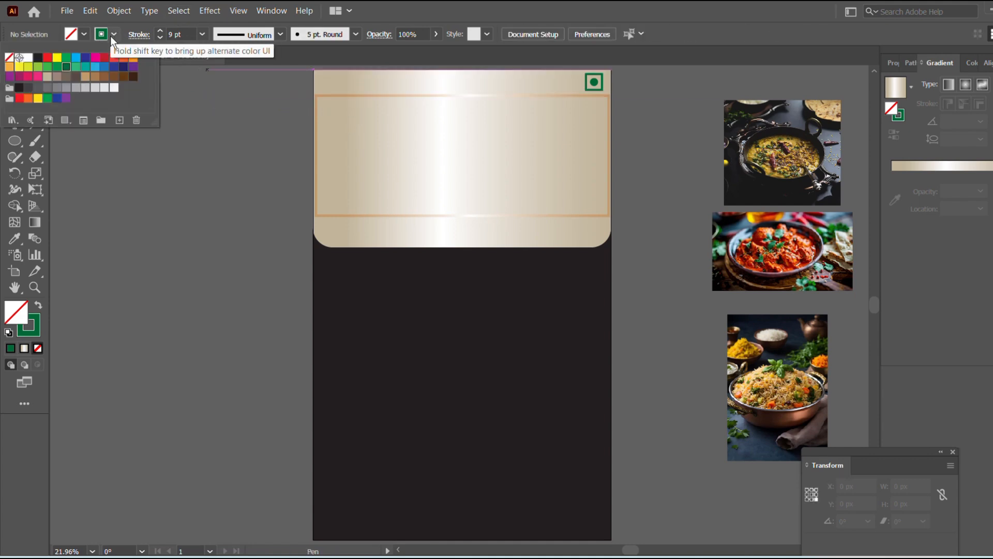
pyautogui.click(91, 82)
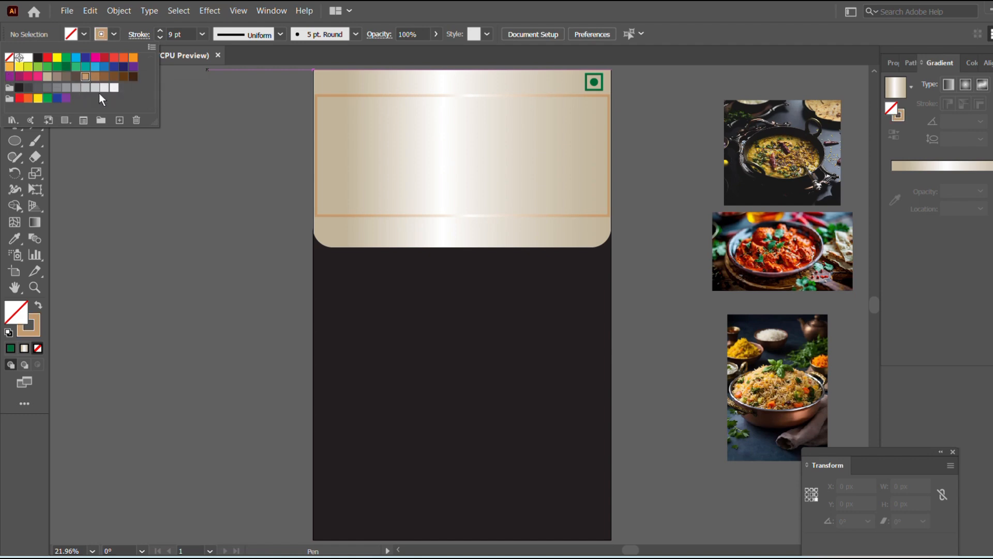
pyautogui.click(325, 100)
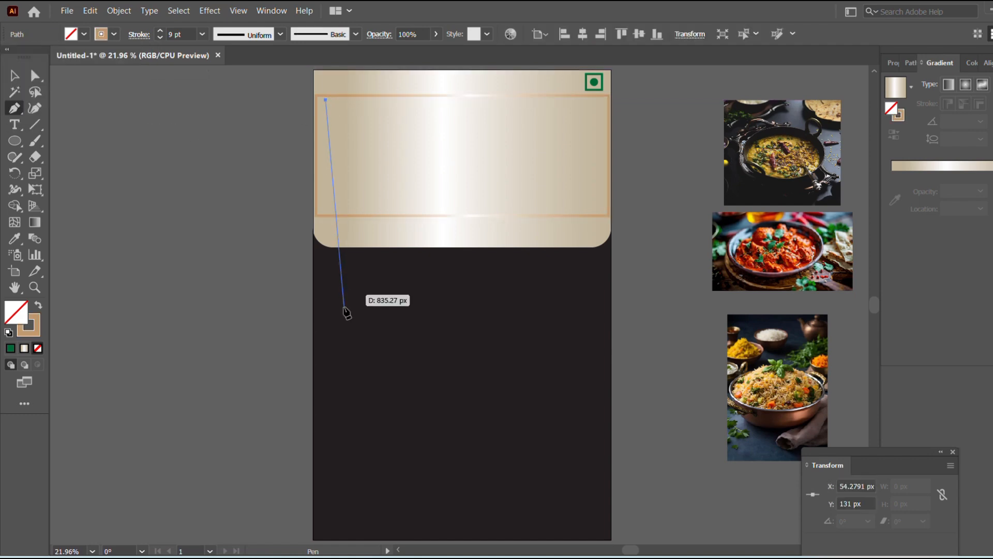
pyautogui.keyDown('shift'); pyautogui.click(333, 466); pyautogui.keyUp('shift')
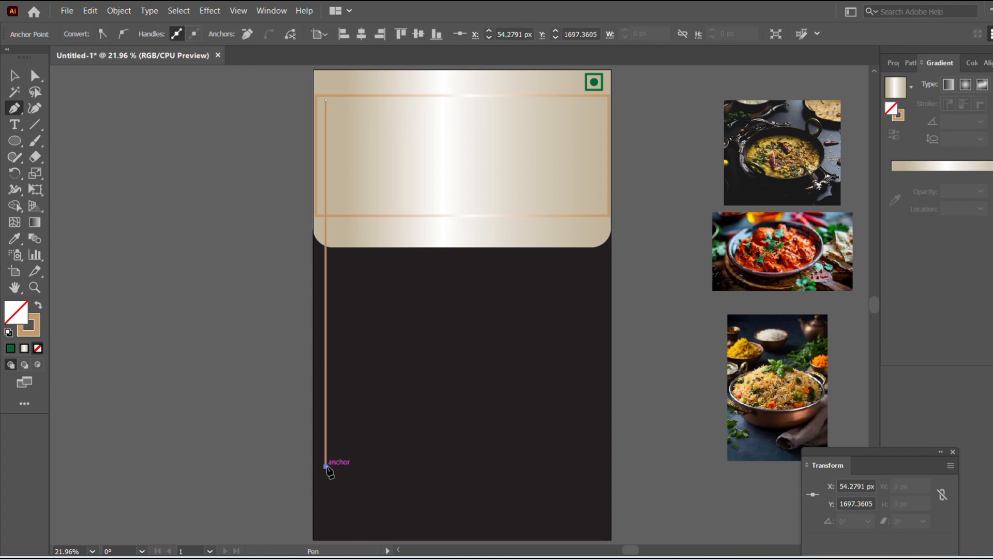
pyautogui.keyDown('shift'); pyautogui.click(336, 466); pyautogui.keyUp('shift')
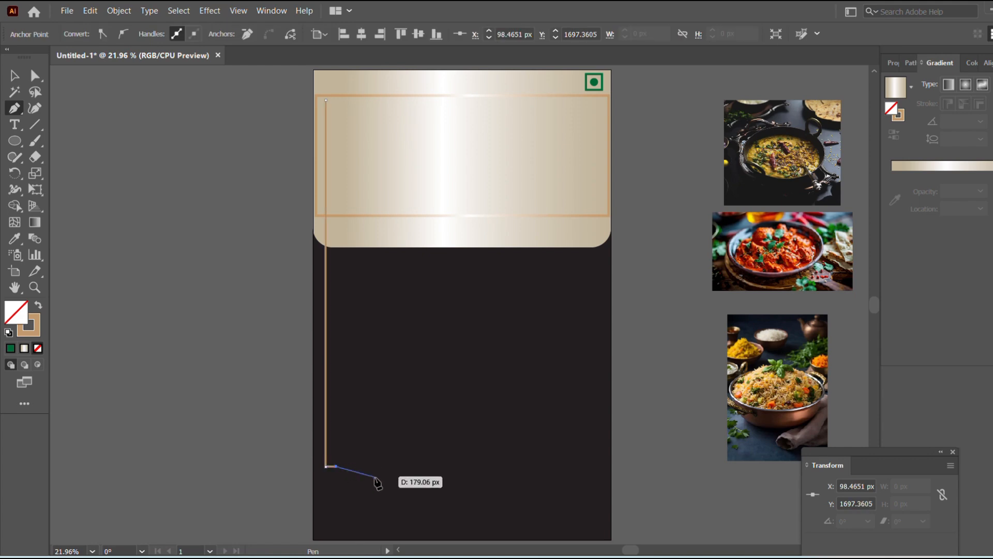
pyautogui.click(350, 492)
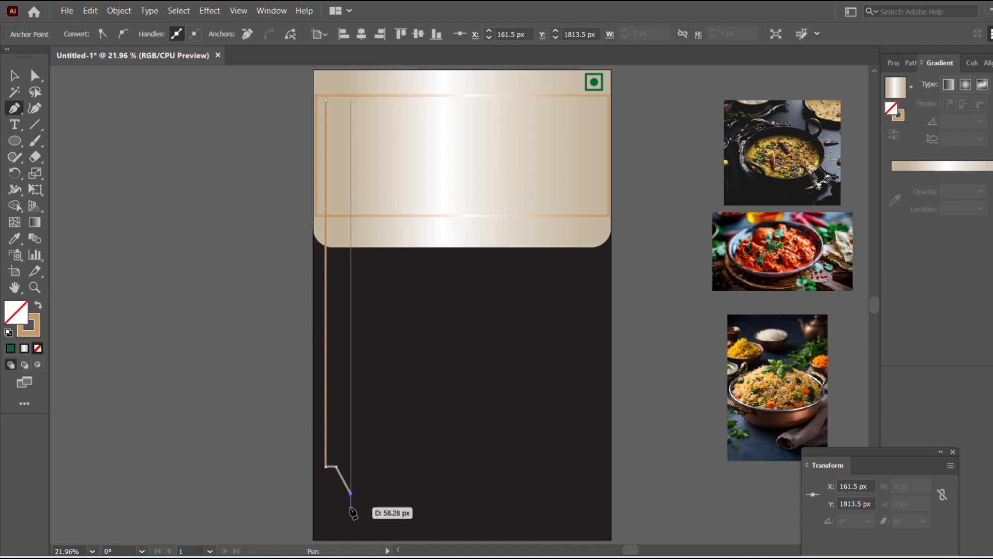
pyautogui.click(350, 507)
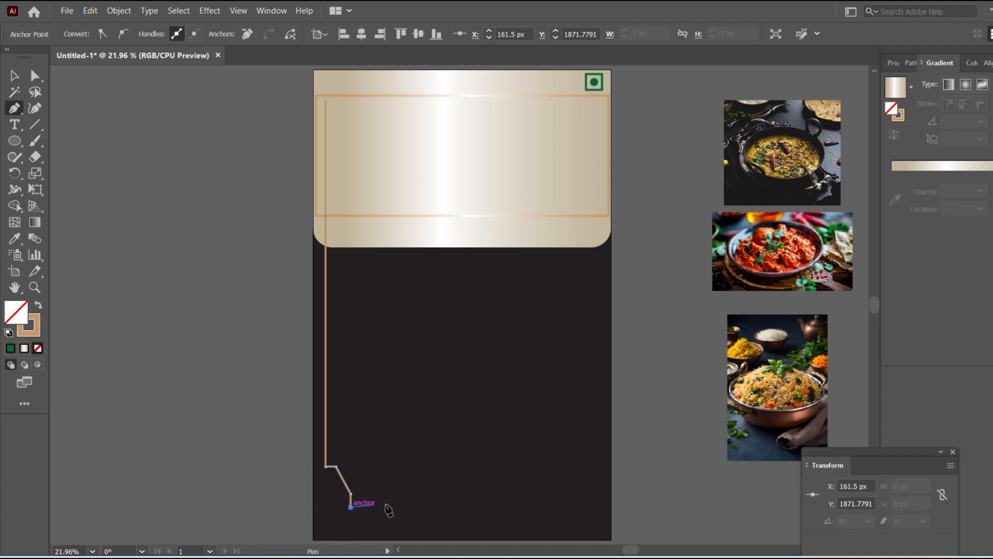
pyautogui.click(598, 505)
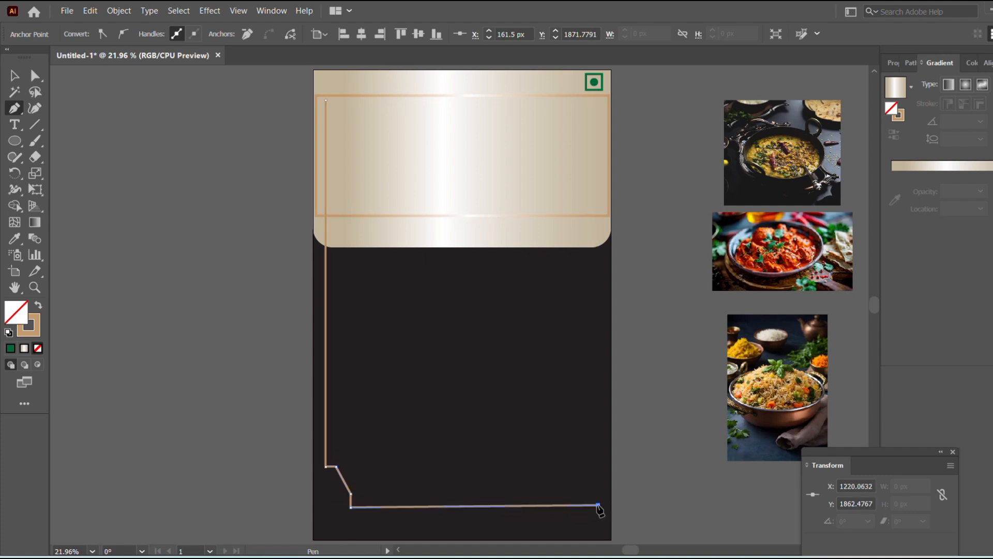
pyautogui.click(602, 101)
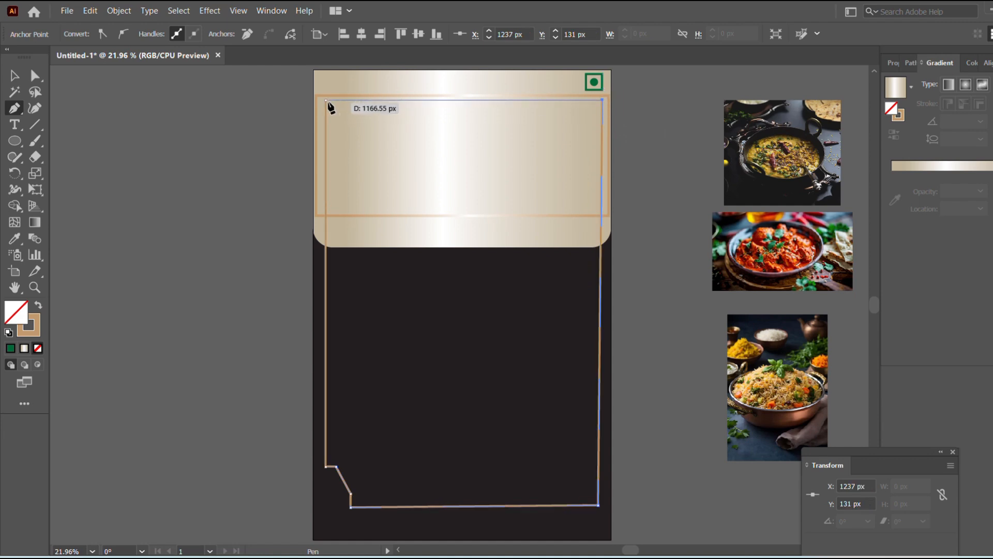
pyautogui.click(325, 101)
pyautogui.click(15, 76)
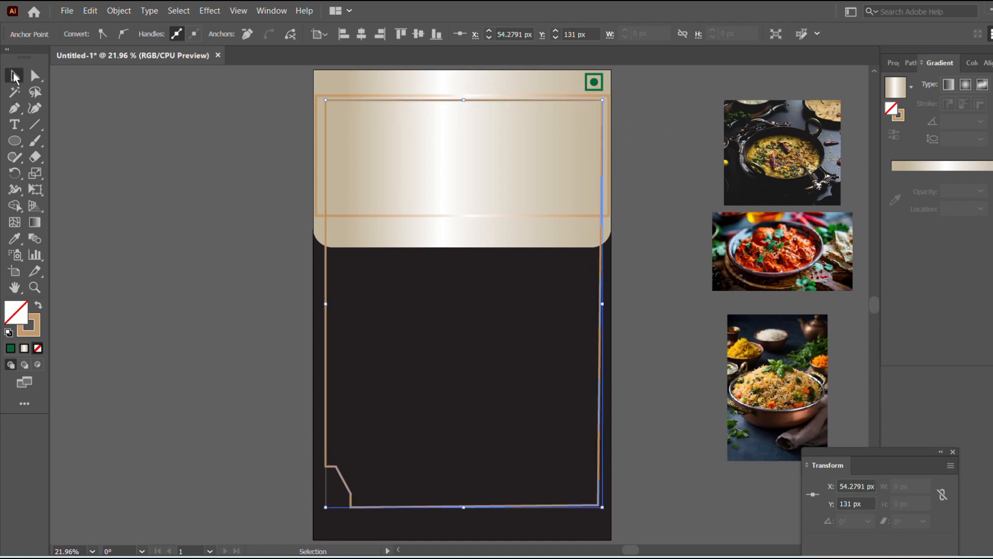
# Step: Send the light brown outline to the back and bring it forward one level so it lies between background and metallic panel
pyautogui.press('a')
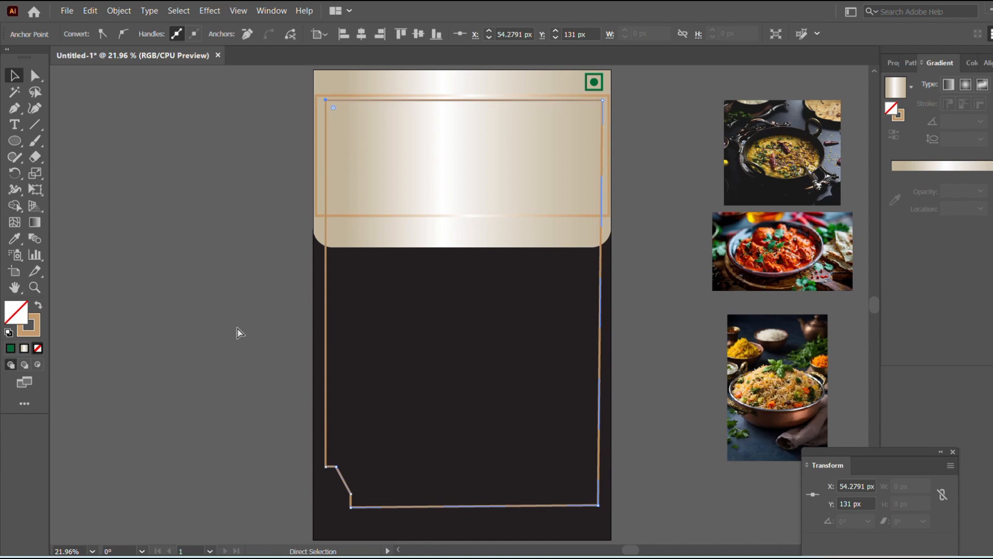
pyautogui.hotkey('ctrl', 'shift', '[')
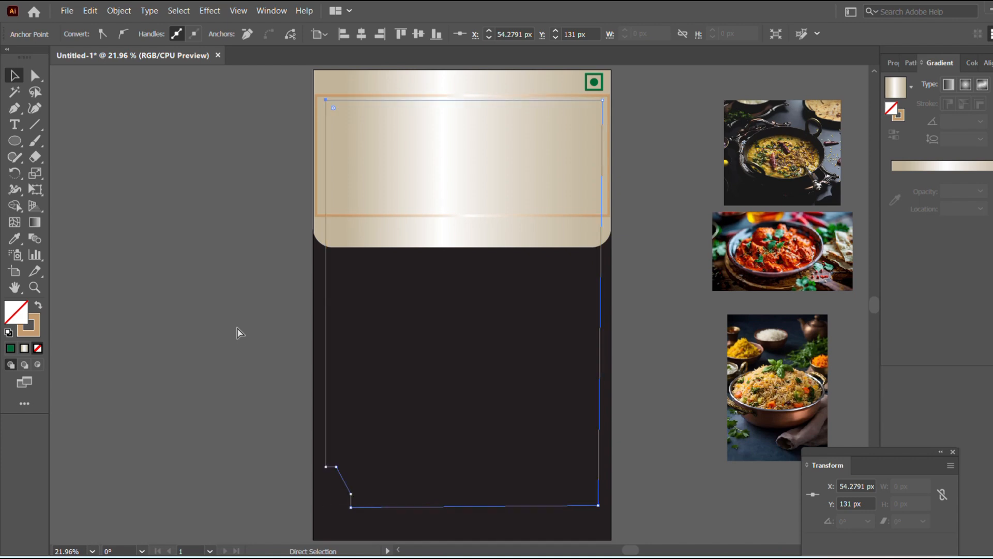
pyautogui.hotkey('ctrl', ']')
pyautogui.click(169, 185)
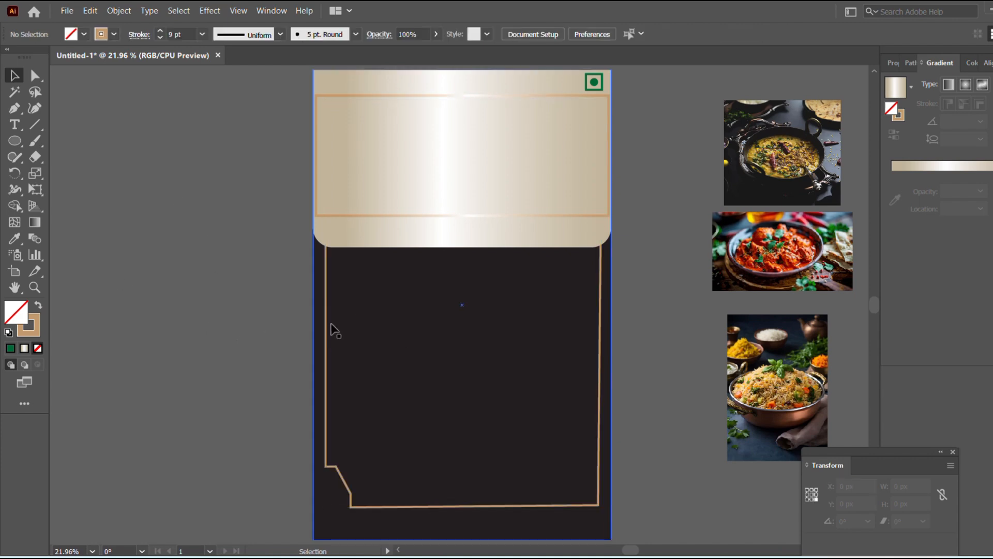
# Step: Bend the outline's slanted notch segment into a rounded curve bulging inward with the Anchor Point tool
pyautogui.click(351, 495)
pyautogui.moveTo(15, 110); pyautogui.dragTo(90, 155)
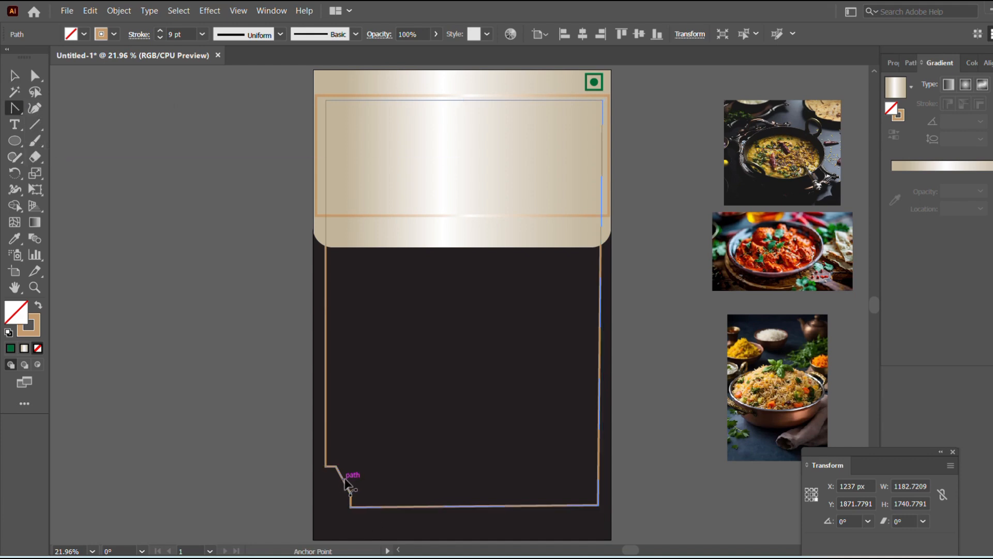
pyautogui.moveTo(350, 476); pyautogui.dragTo(359, 482)
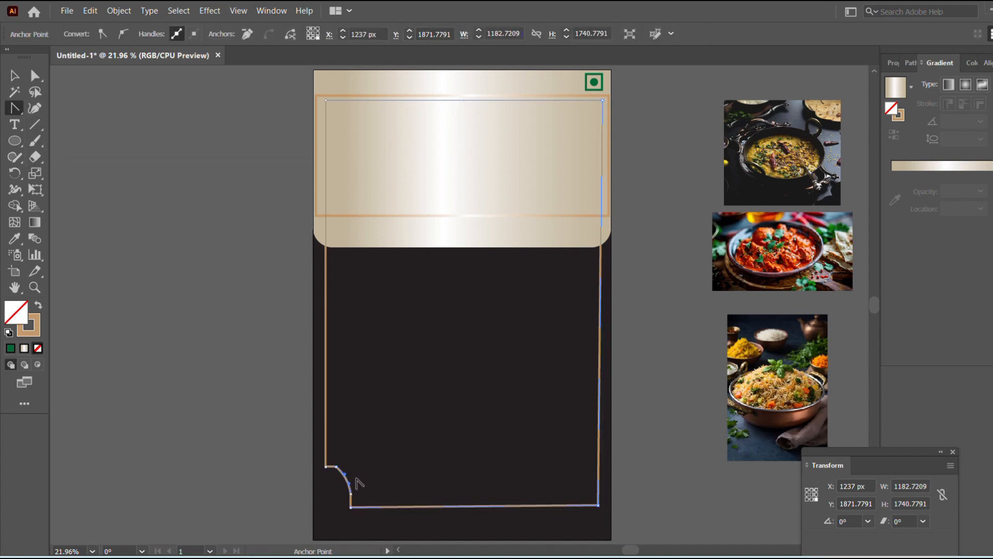
pyautogui.click(348, 480)
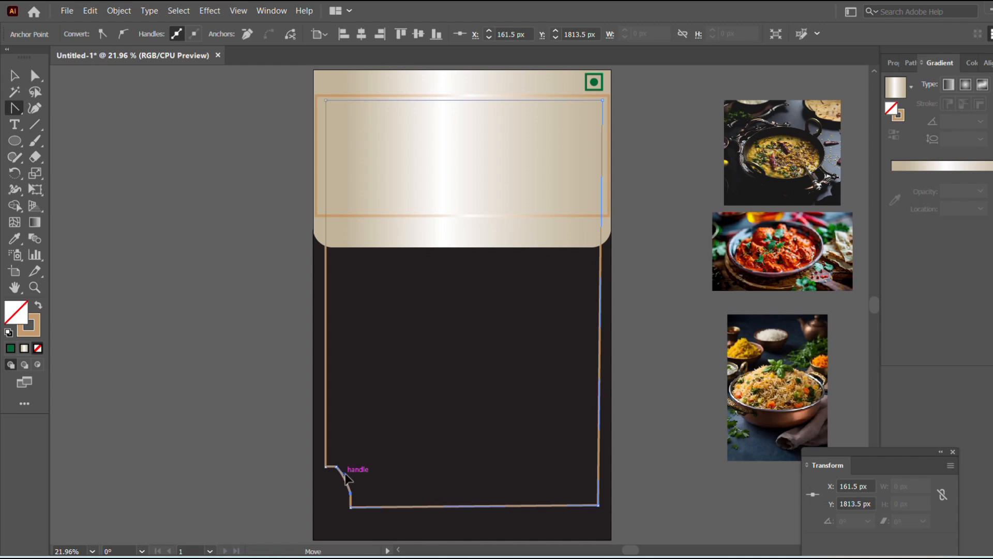
pyautogui.moveTo(351, 473); pyautogui.dragTo(376, 465)
pyautogui.click(15, 76)
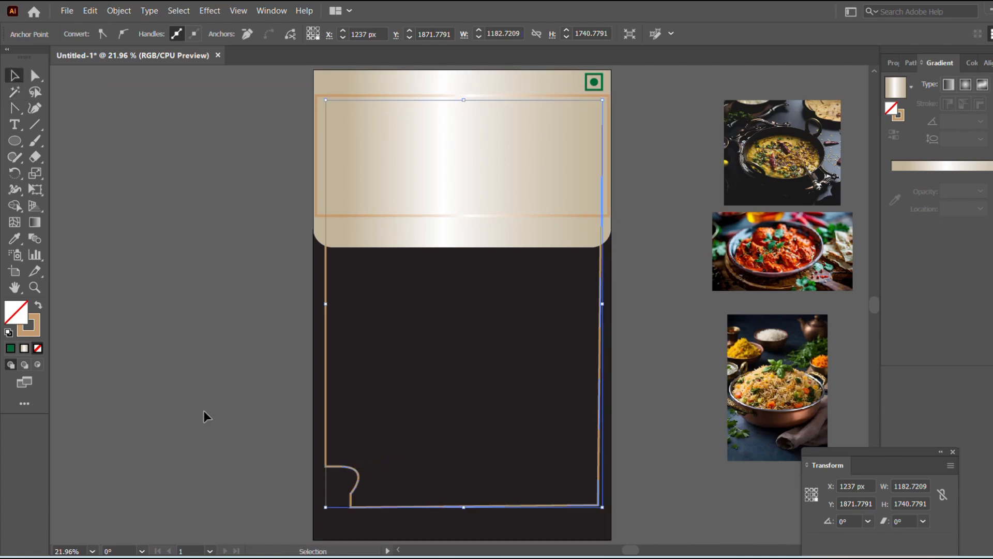
pyautogui.click(203, 409)
# Step: Reshape the outline's straight bottom edge into a wave, rising near the notch and dipping toward the opposite corner
pyautogui.click(351, 504)
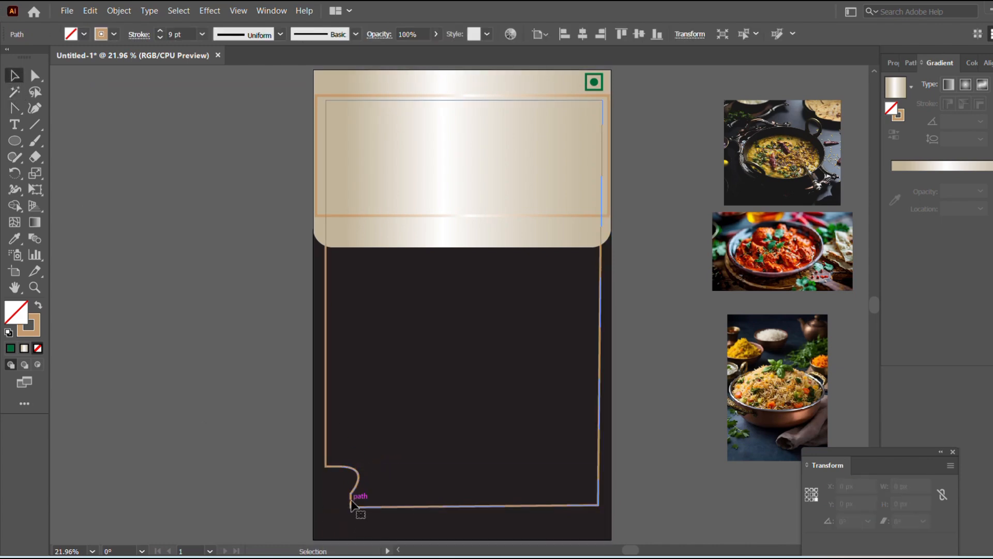
pyautogui.click(251, 458)
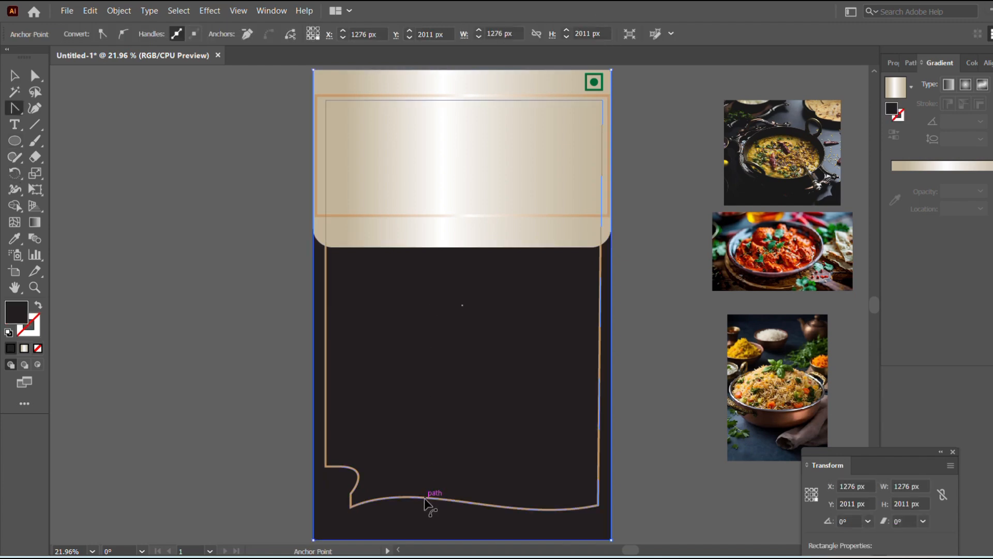
pyautogui.click(430, 498)
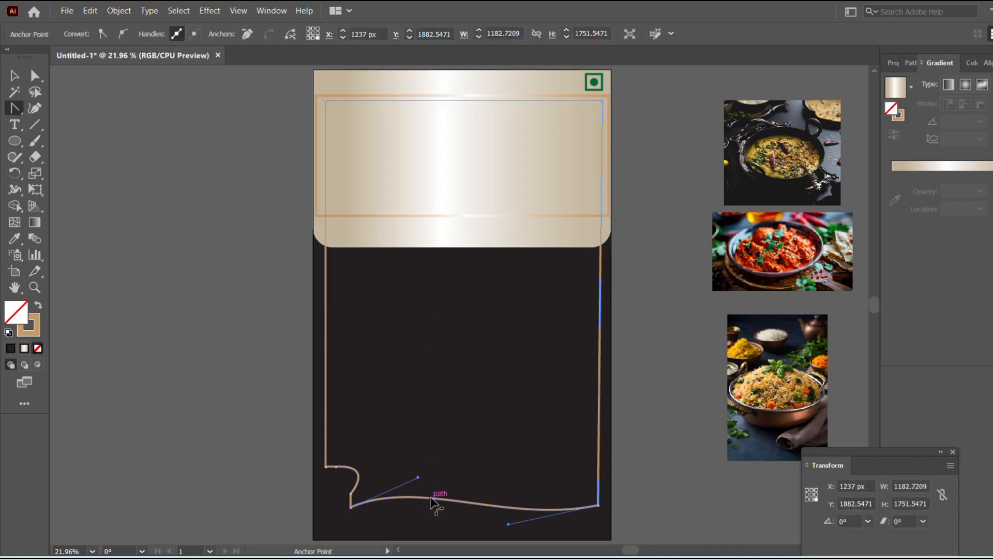
pyautogui.moveTo(417, 480); pyautogui.dragTo(419, 458)
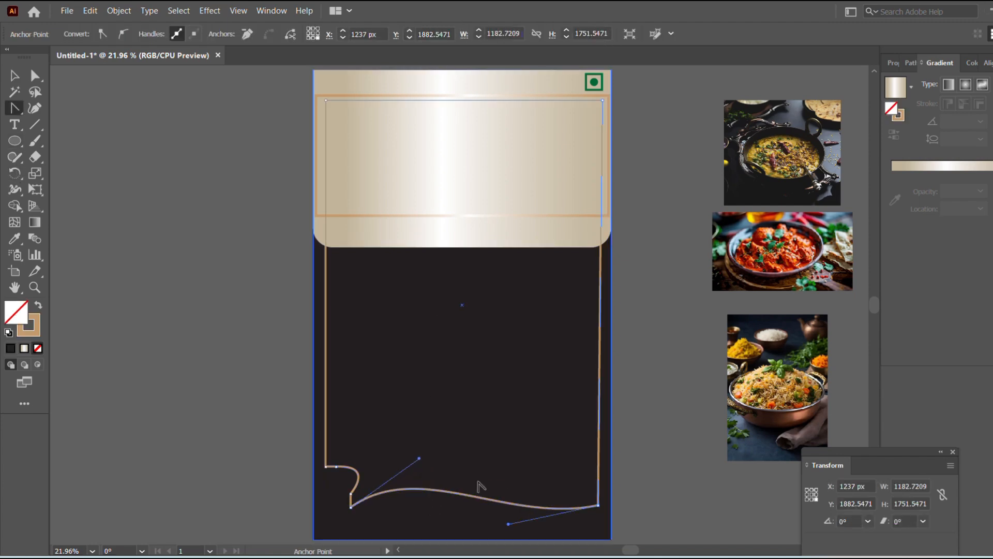
pyautogui.moveTo(509, 523); pyautogui.dragTo(510, 539)
pyautogui.press('v')
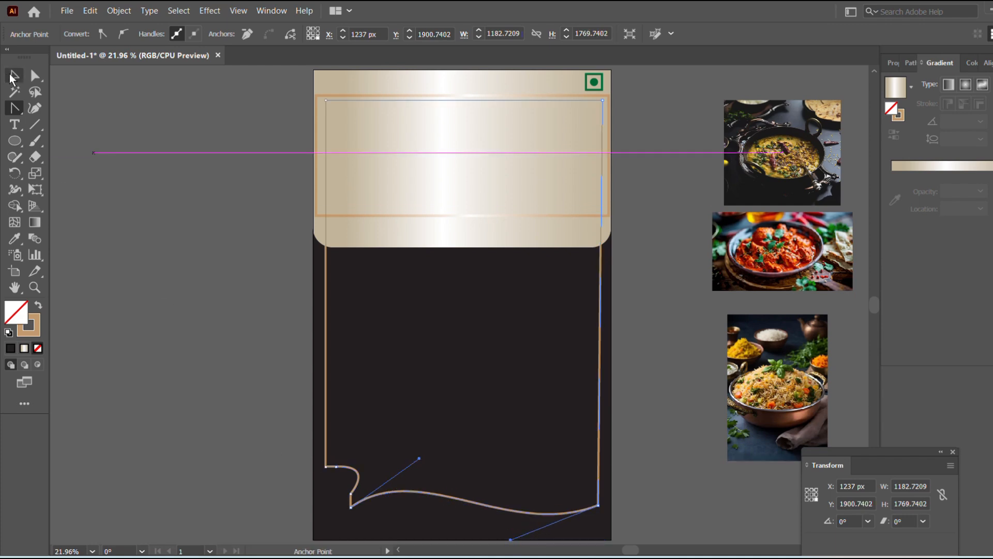
pyautogui.click(206, 468)
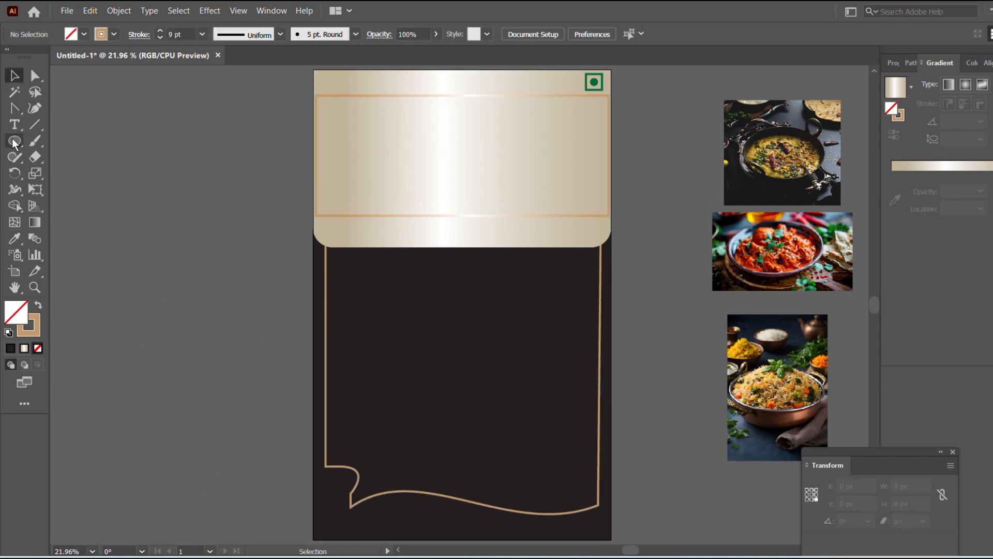
# Step: Draw an ellipse of 235 by 214 px beside the artboard and give it a light brown fill without stroke
pyautogui.moveTo(14, 140); pyautogui.dragTo(63, 172)
pyautogui.moveTo(196, 364); pyautogui.dragTo(245, 410)
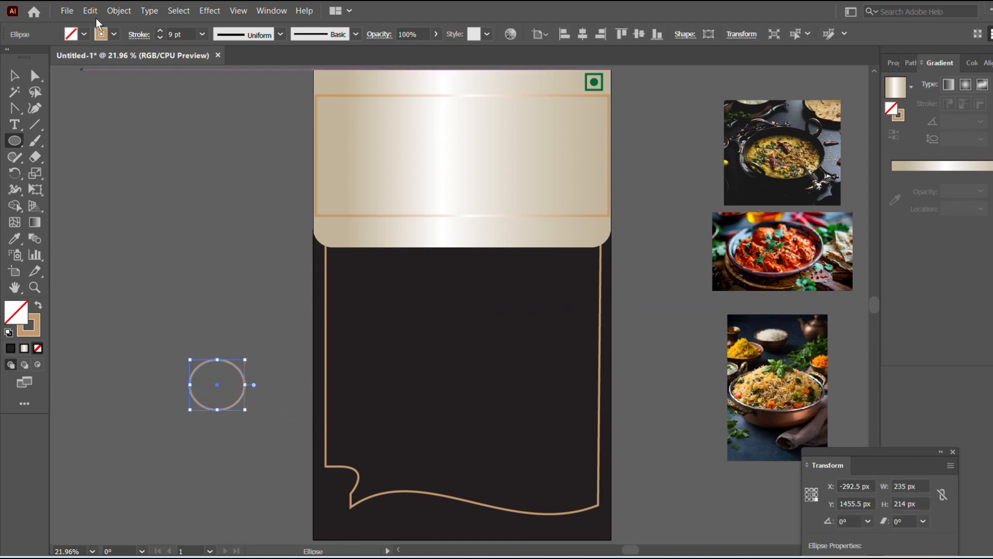
pyautogui.click(38, 305)
pyautogui.click(7, 76)
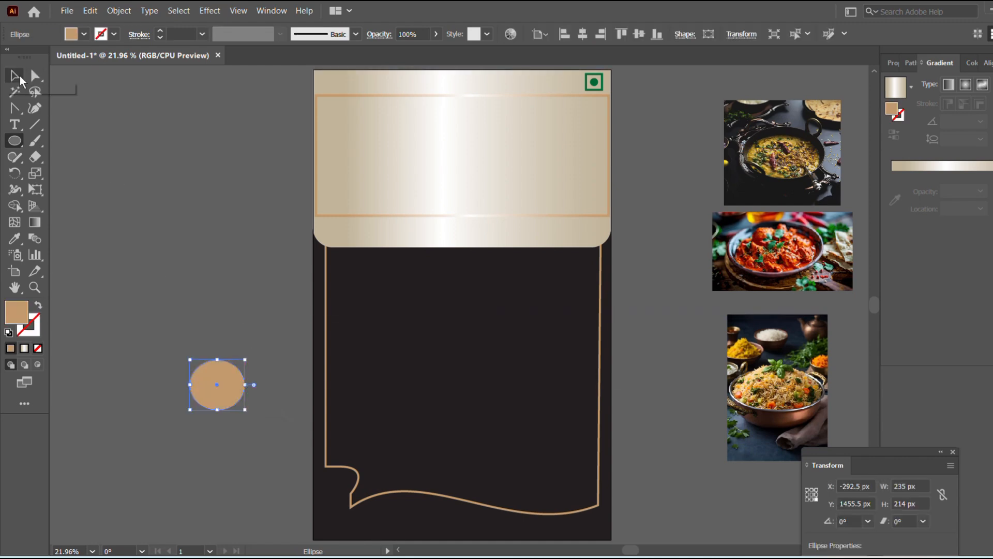
pyautogui.click(173, 306)
# Step: Add two smaller concentric ellipse copies, about 183 by 167 px and 150 by 137 px, and fill the smallest with the background's black
pyautogui.click(231, 398)
pyautogui.press('a')
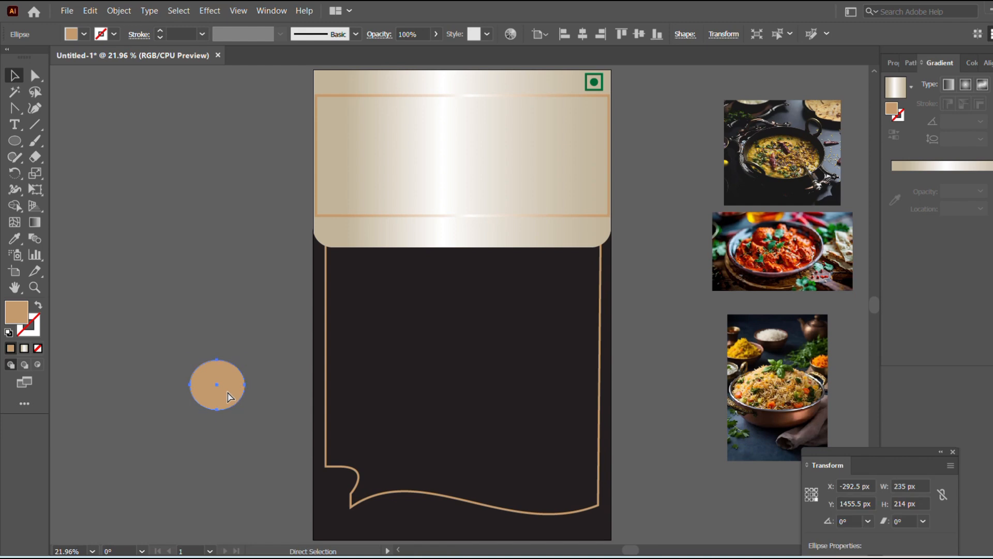
pyautogui.moveTo(249, 360); pyautogui.dragTo(235, 367)
pyautogui.press('i')
pyautogui.click(359, 343)
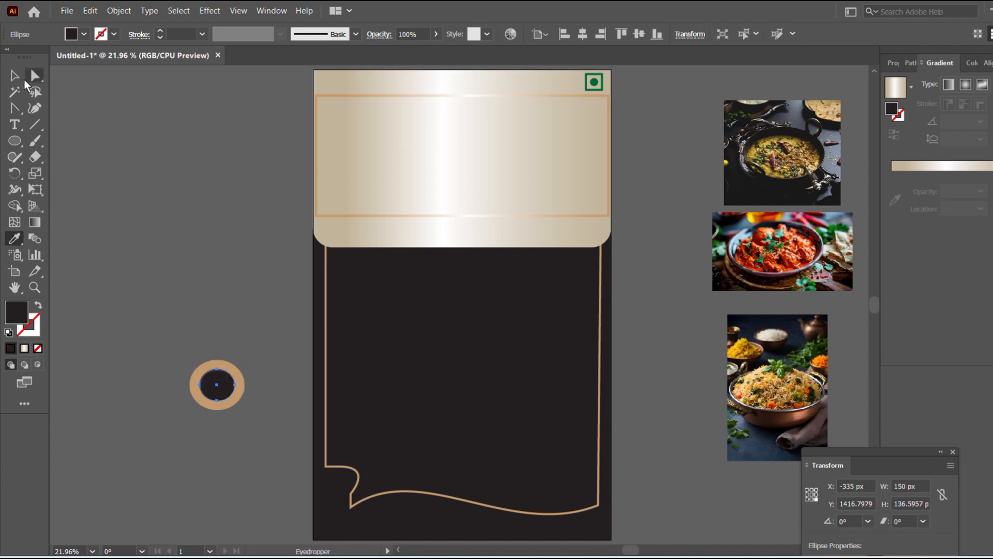
pyautogui.click(12, 77)
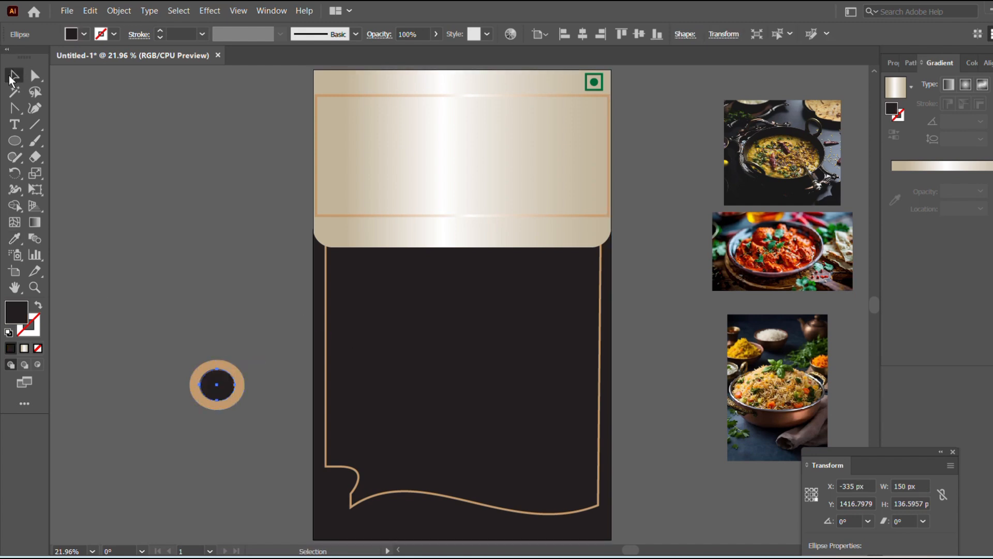
# Step: Fill the middle concentric ellipse with the background's black using the Eyedropper
pyautogui.click(237, 404)
pyautogui.click(238, 378)
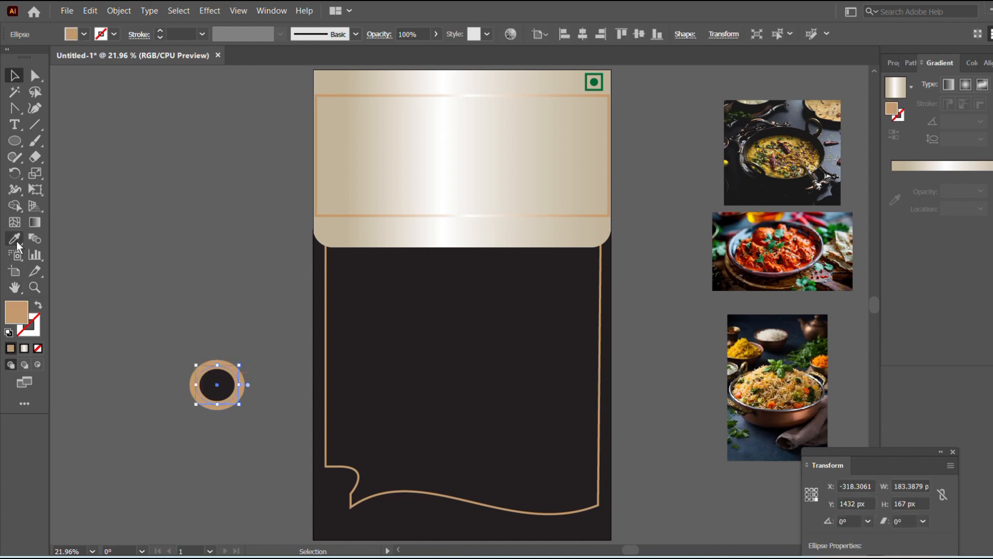
pyautogui.click(15, 239)
pyautogui.click(456, 333)
pyautogui.click(14, 76)
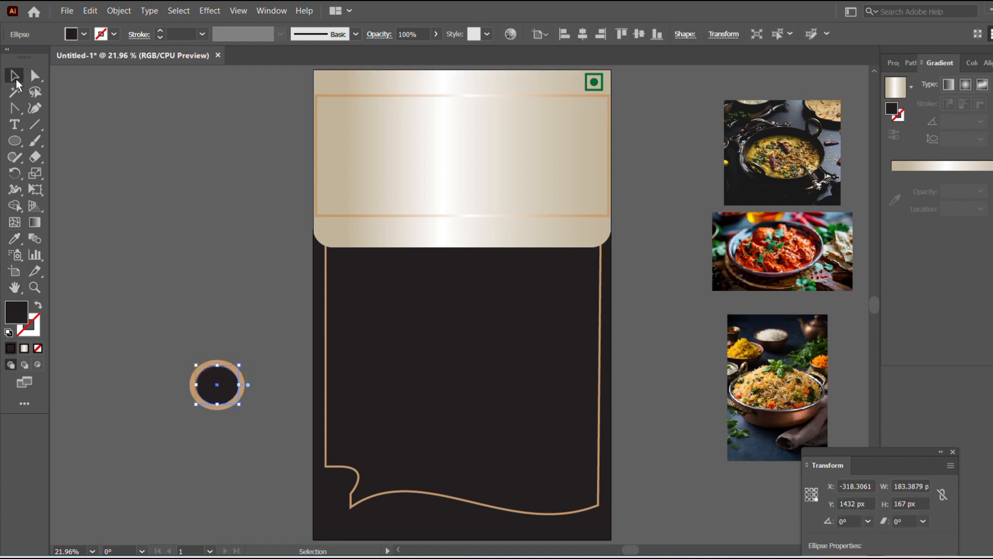
# Step: Fill the inner ellipse with the light brown and white gradient sampled from the panel's frame, leaving it without stroke
pyautogui.click(221, 384)
pyautogui.click(14, 239)
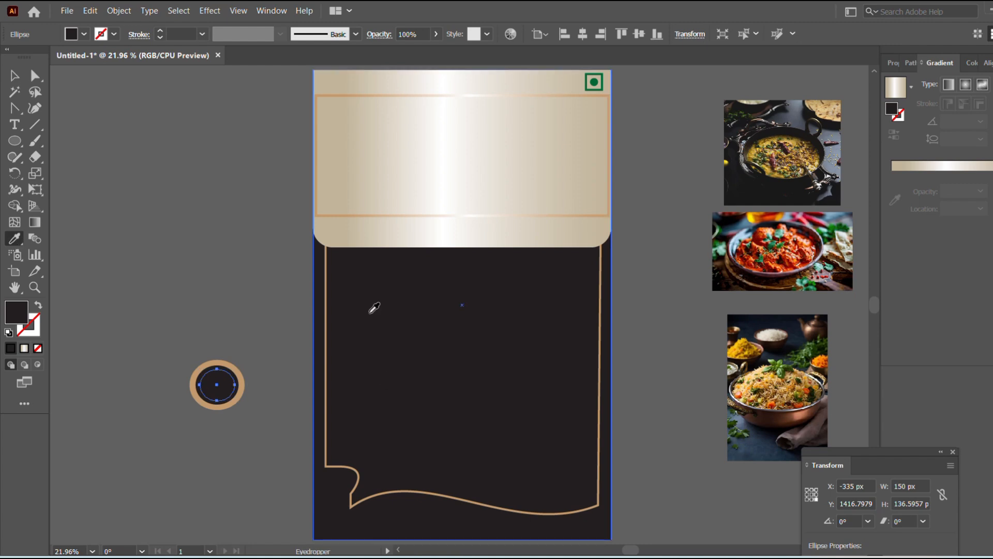
pyautogui.click(417, 190)
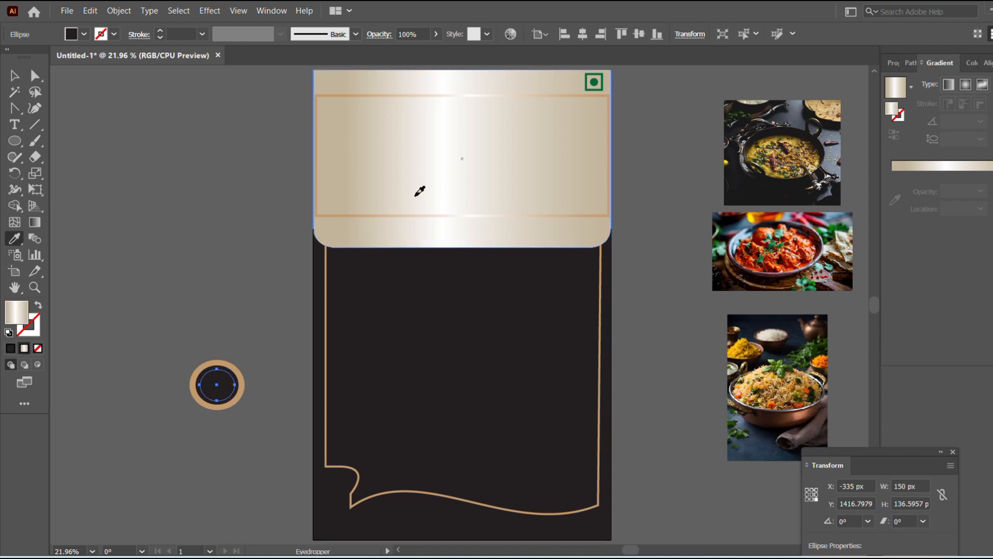
pyautogui.click(322, 188)
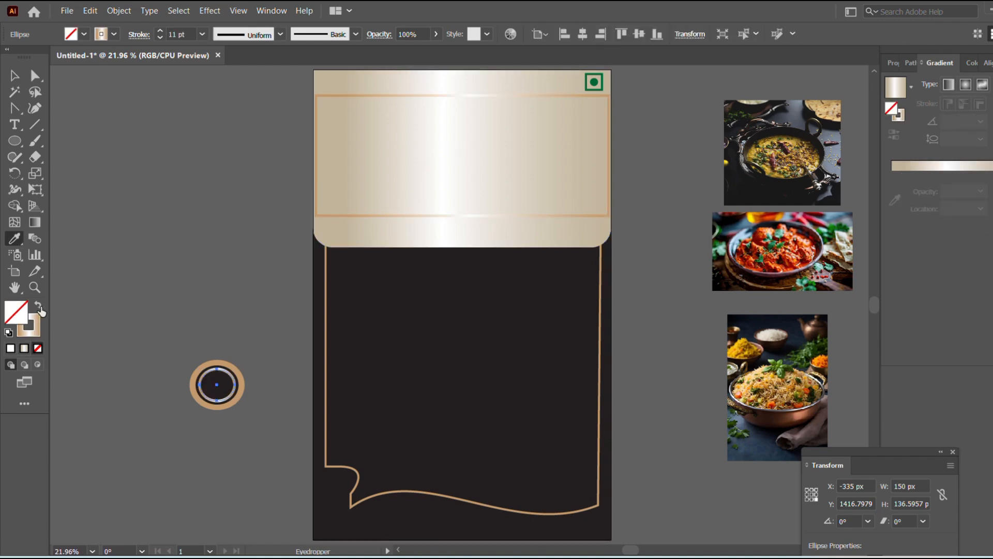
pyautogui.click(39, 306)
pyautogui.click(14, 75)
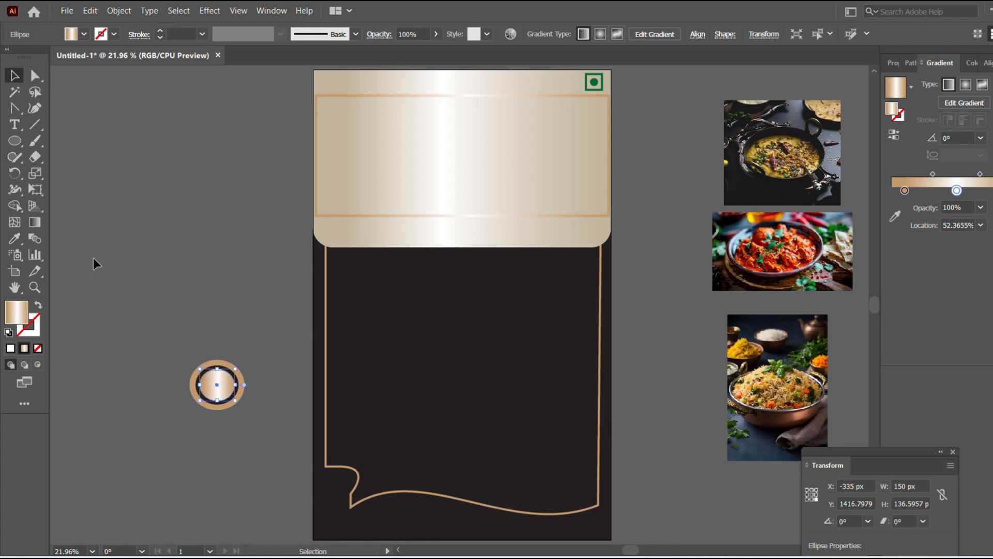
# Step: Add a black ellipse of about 92 by 84 px at the centre of the rings
pyautogui.click(93, 257)
pyautogui.click(235, 377)
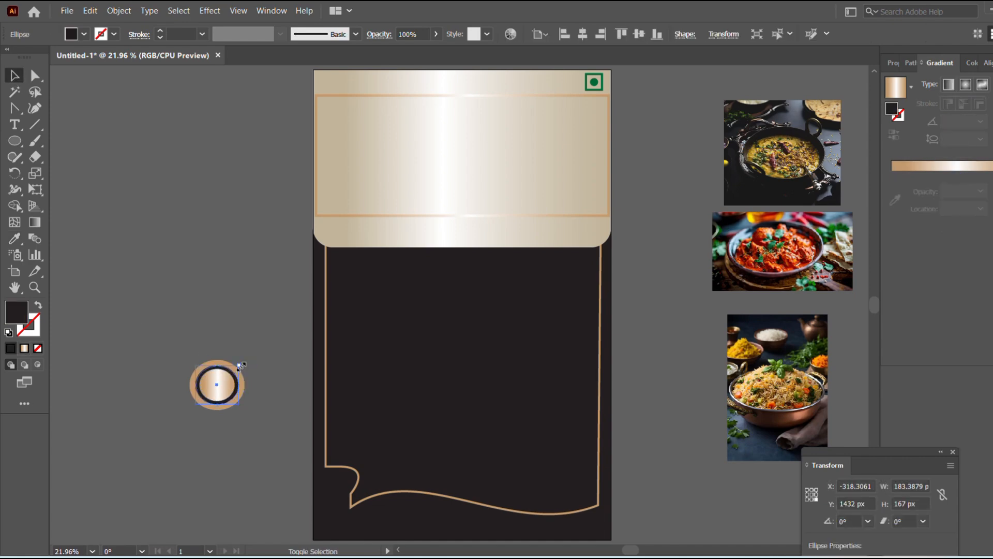
pyautogui.moveTo(241, 365); pyautogui.dragTo(226, 374)
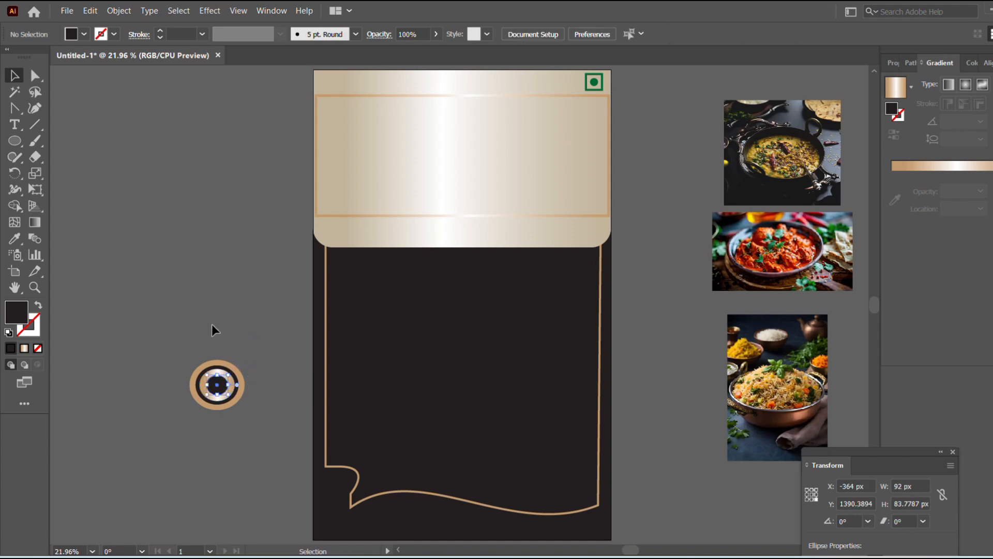
# Step: Group the concentric ellipses and place a reduced copy over the curved notch at the outline's lower-left corner
pyautogui.moveTo(212, 324); pyautogui.dragTo(261, 424)
pyautogui.rightClick(256, 410)
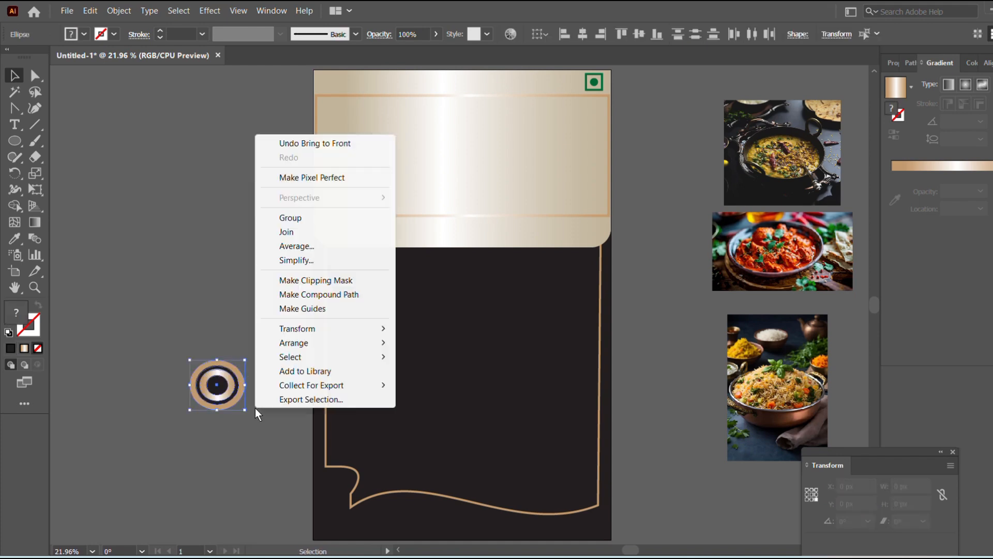
pyautogui.click(290, 217)
pyautogui.moveTo(220, 387); pyautogui.dragTo(357, 475)
pyautogui.click(252, 457)
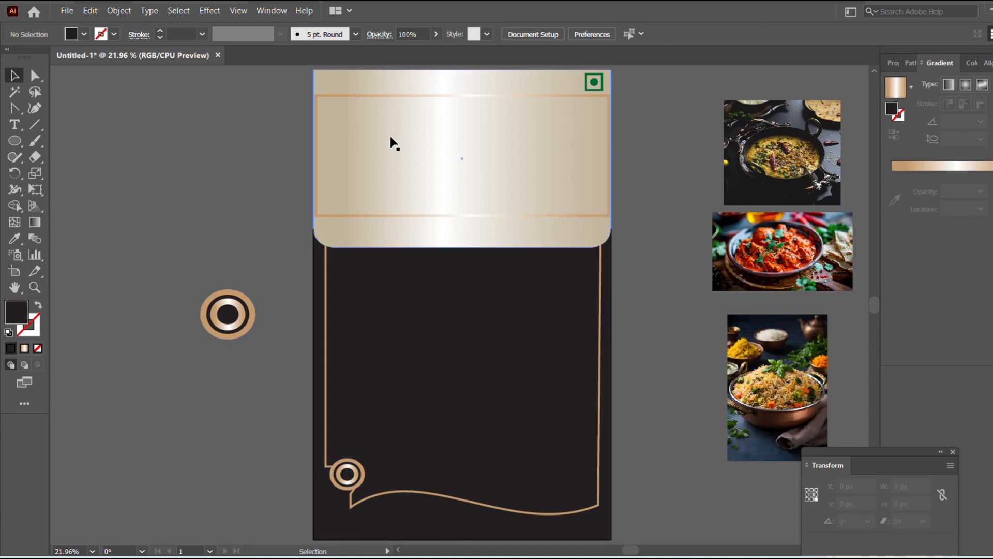
# Step: Draw a black bar of 646 by 102 px along the metallic panel's lower-left edge and round its corners
pyautogui.scroll(-1, 447, 103)
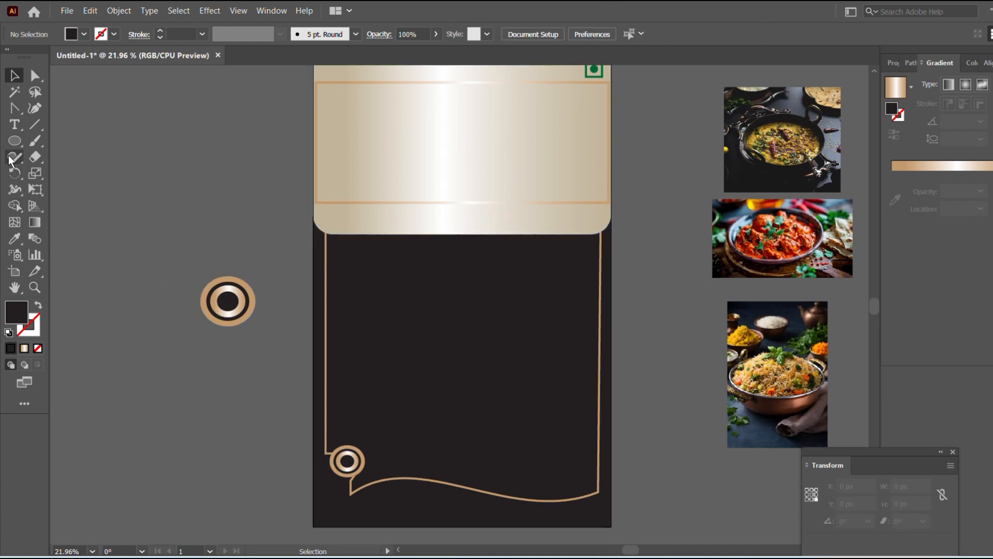
pyautogui.click(21, 141)
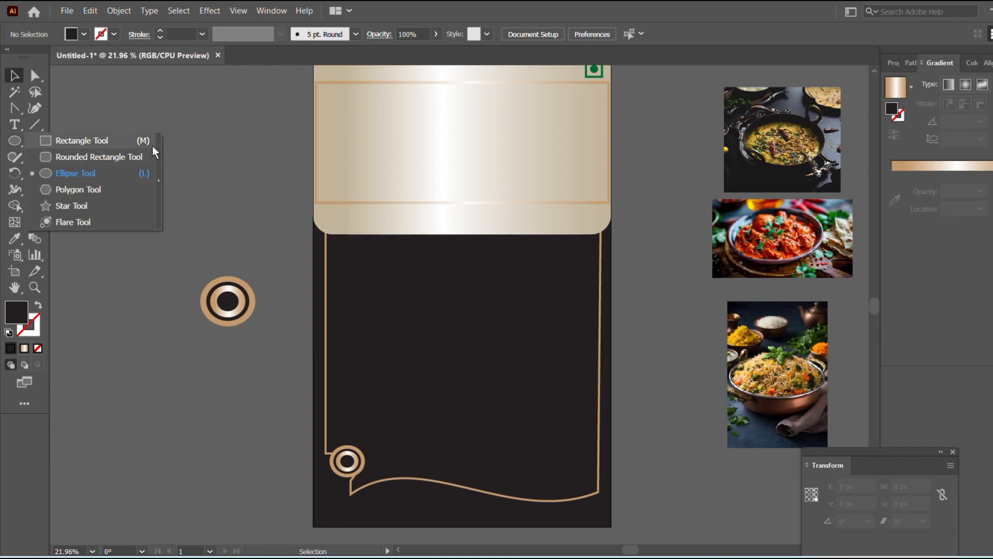
pyautogui.click(103, 143)
pyautogui.moveTo(316, 205); pyautogui.dragTo(467, 228)
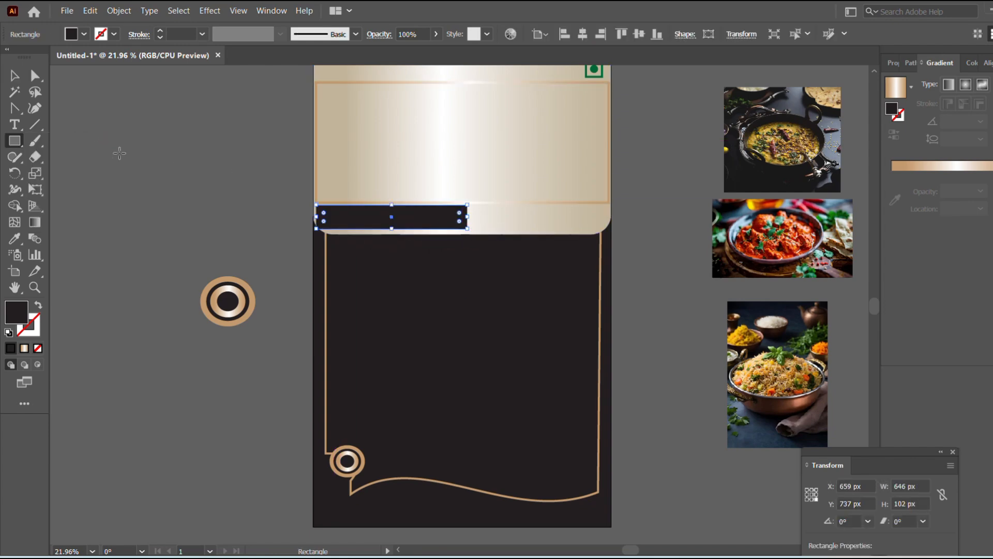
pyautogui.click(15, 76)
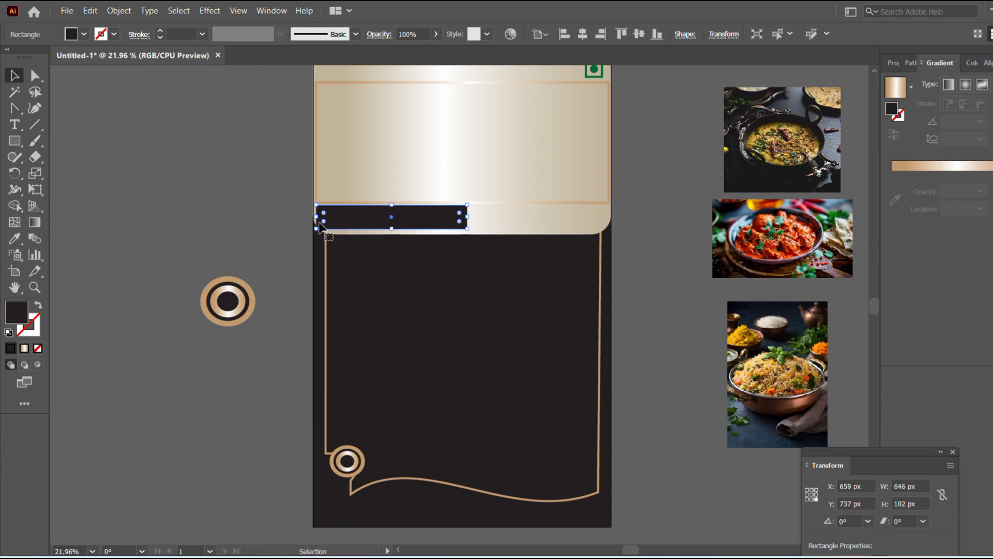
pyautogui.moveTo(323, 222); pyautogui.dragTo(328, 223)
pyautogui.click(90, 133)
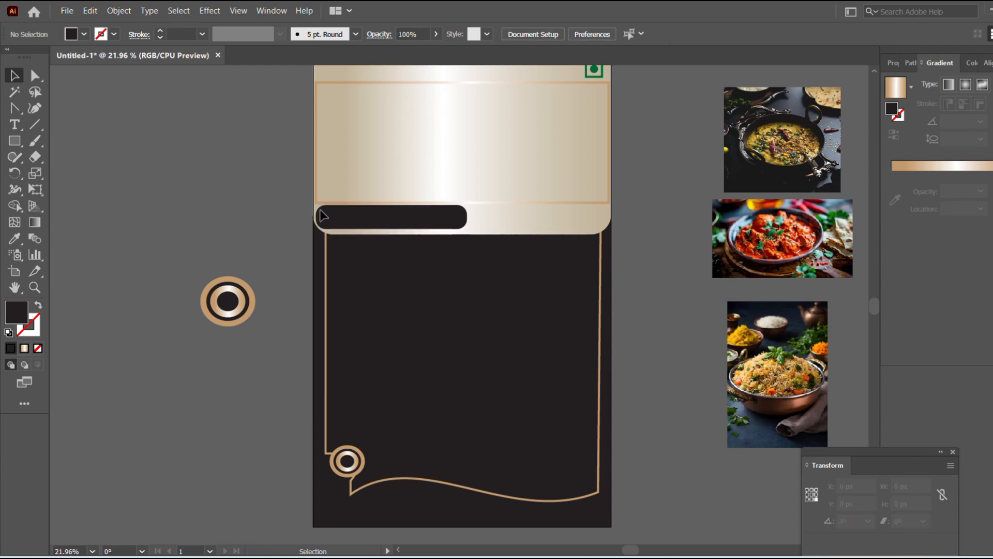
# Step: Try several orange and brown swatches as the rounded bar's fill
pyautogui.click(394, 223)
pyautogui.click(84, 34)
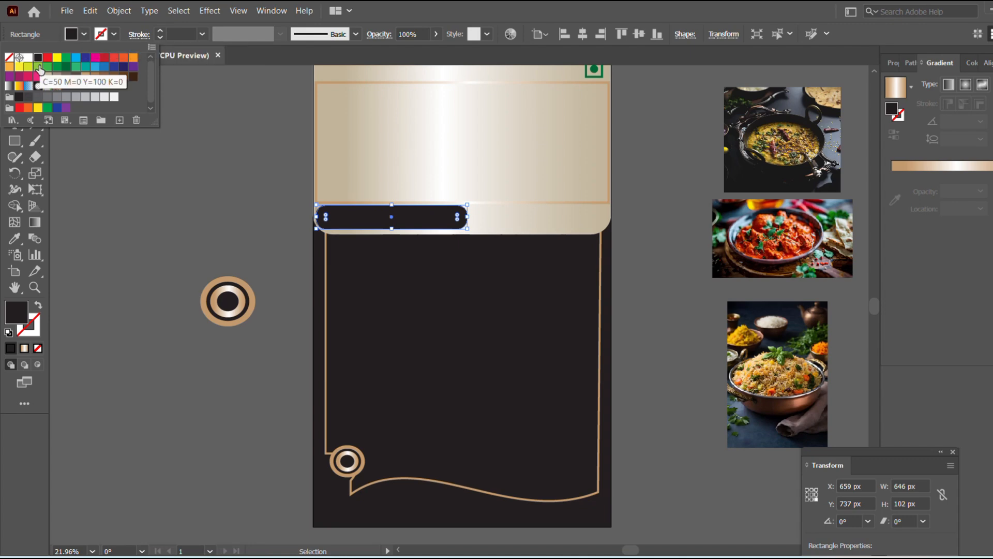
pyautogui.click(9, 66)
pyautogui.click(122, 59)
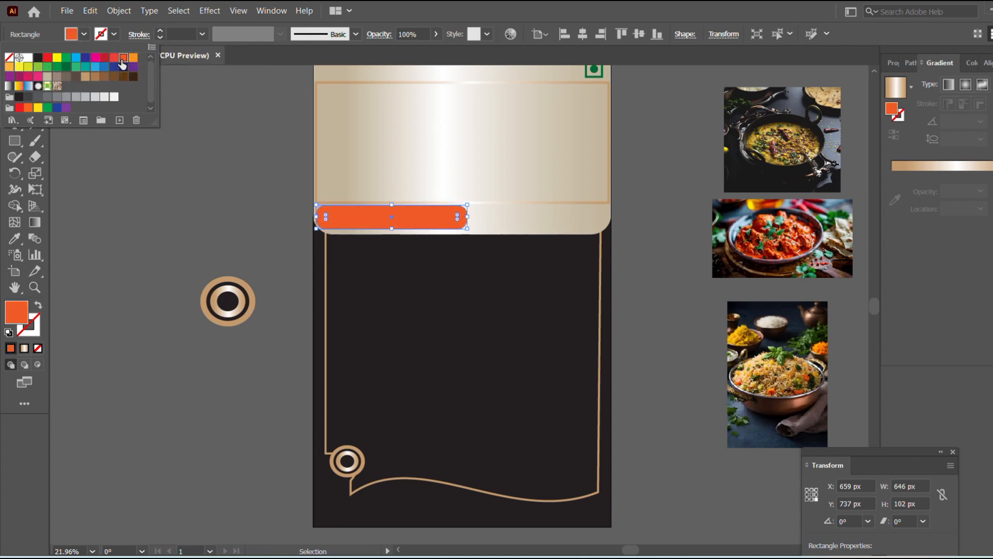
pyautogui.click(132, 58)
pyautogui.click(123, 76)
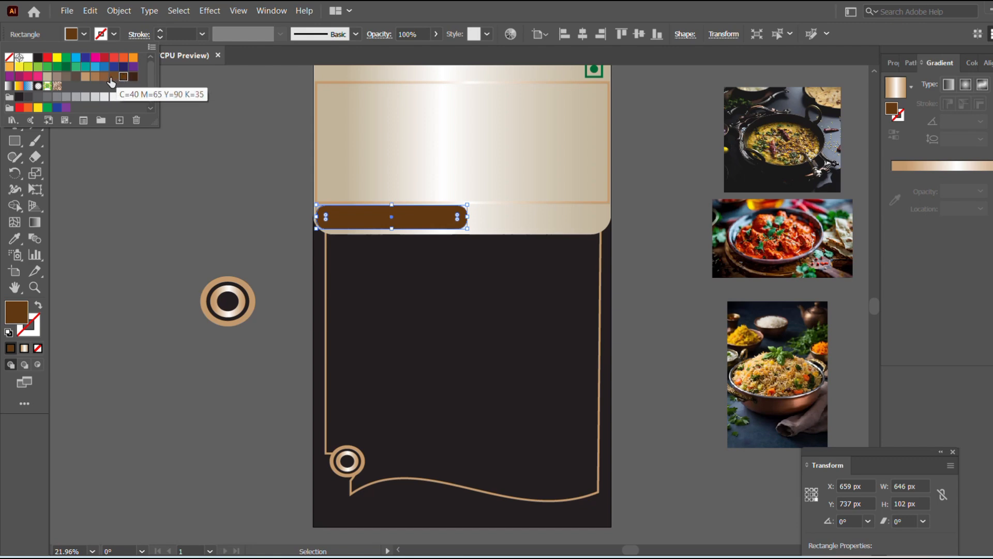
pyautogui.click(113, 76)
pyautogui.click(111, 58)
pyautogui.click(123, 56)
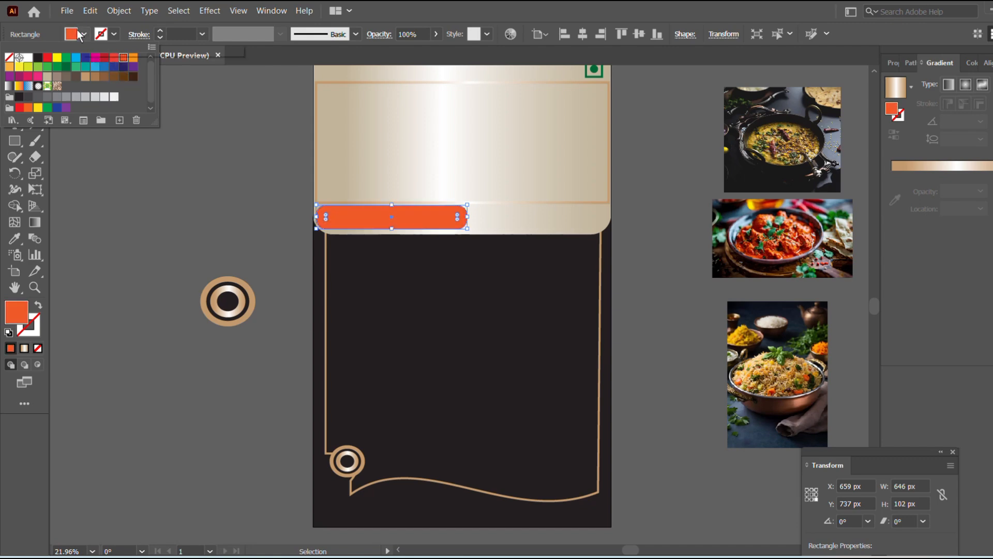
# Step: Change the rounded bar's fill to a soft salmon tone in the Color Picker
pyautogui.click(71, 35)
pyautogui.click(71, 34)
pyautogui.click(70, 36)
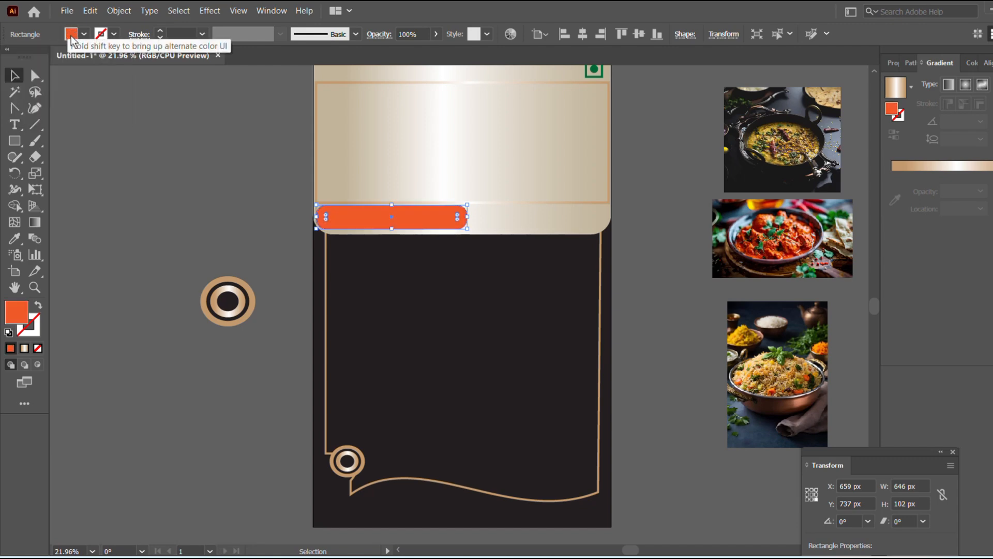
pyautogui.click(71, 36)
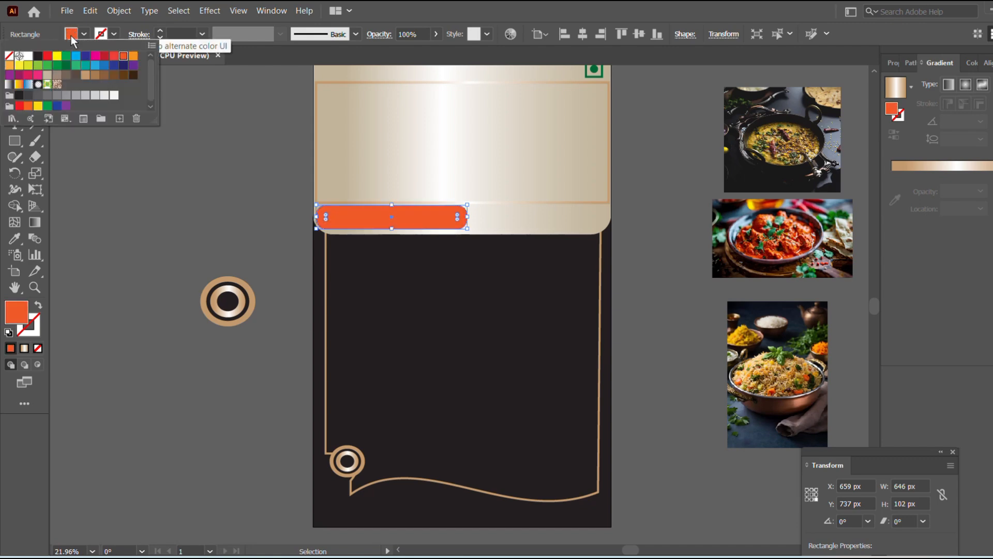
pyautogui.doubleClick(891, 110)
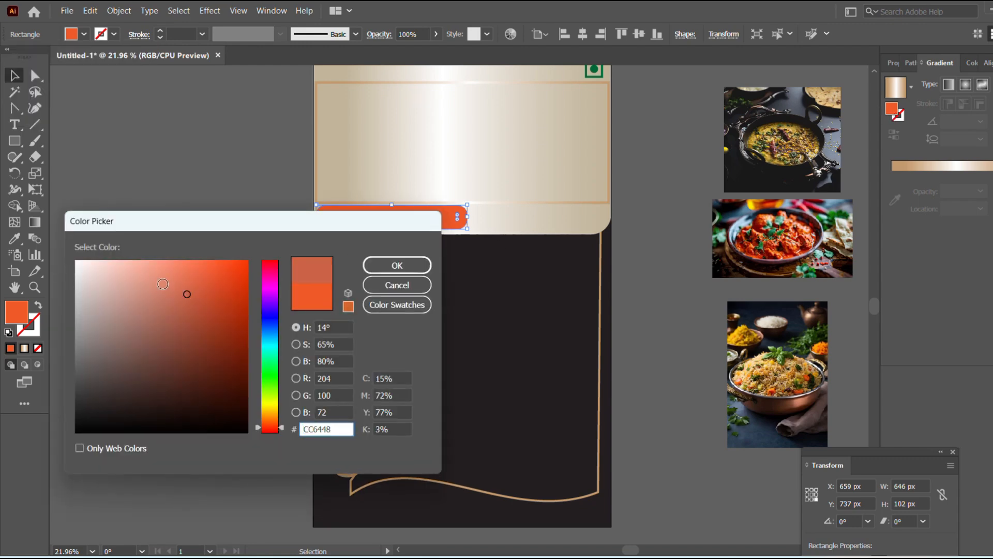
pyautogui.click(162, 283)
pyautogui.click(398, 265)
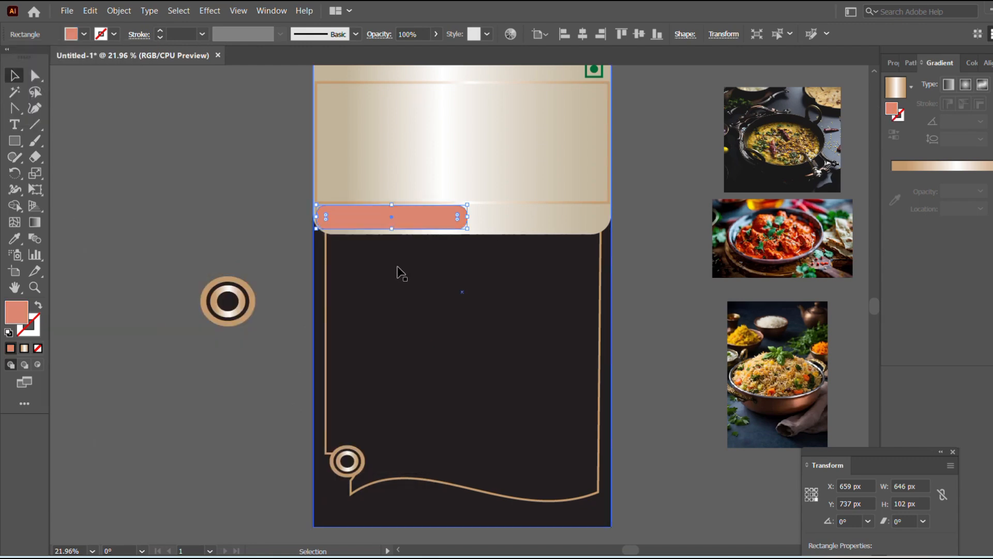
pyautogui.click(268, 229)
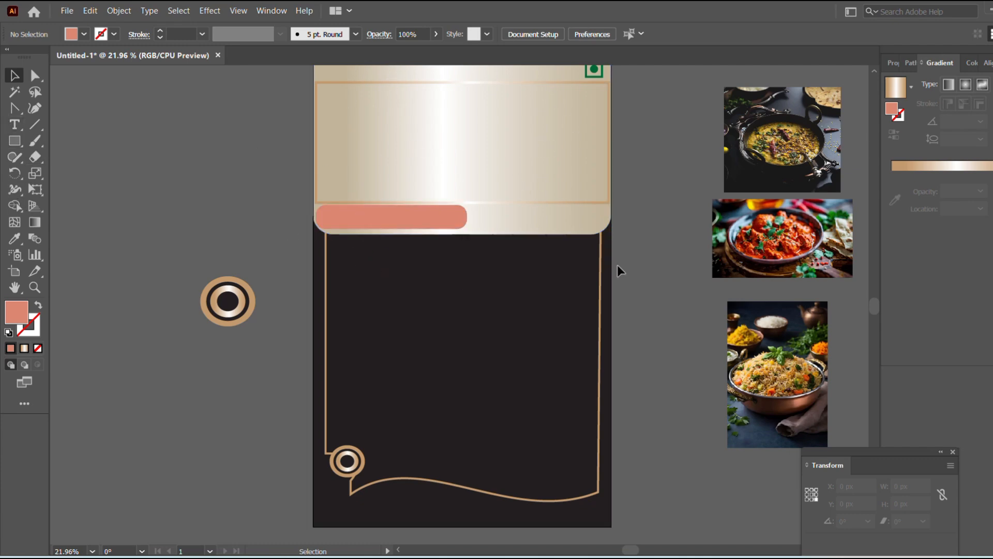
# Step: Move the yellow curry photo behind the black background and enlarge it to about 1602 by 1444 px, covering the artboard's lower part
pyautogui.scroll(1, 616, 289)
pyautogui.hscroll(1, 616, 296)
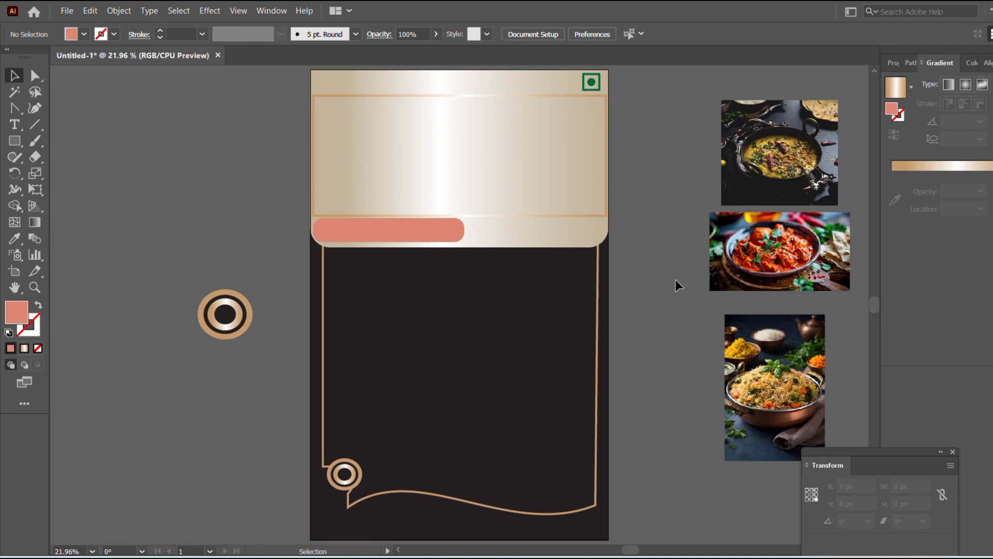
pyautogui.click(795, 164)
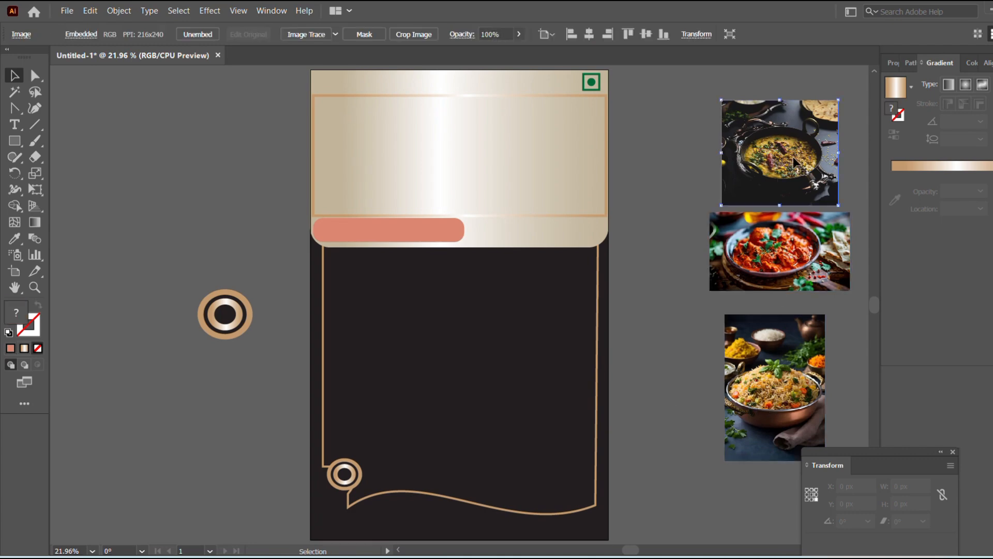
pyautogui.moveTo(795, 163); pyautogui.dragTo(339, 311)
pyautogui.moveTo(421, 339); pyautogui.dragTo(519, 418)
pyautogui.moveTo(331, 320); pyautogui.dragTo(380, 359)
pyautogui.moveTo(621, 499); pyautogui.dragTo(667, 552)
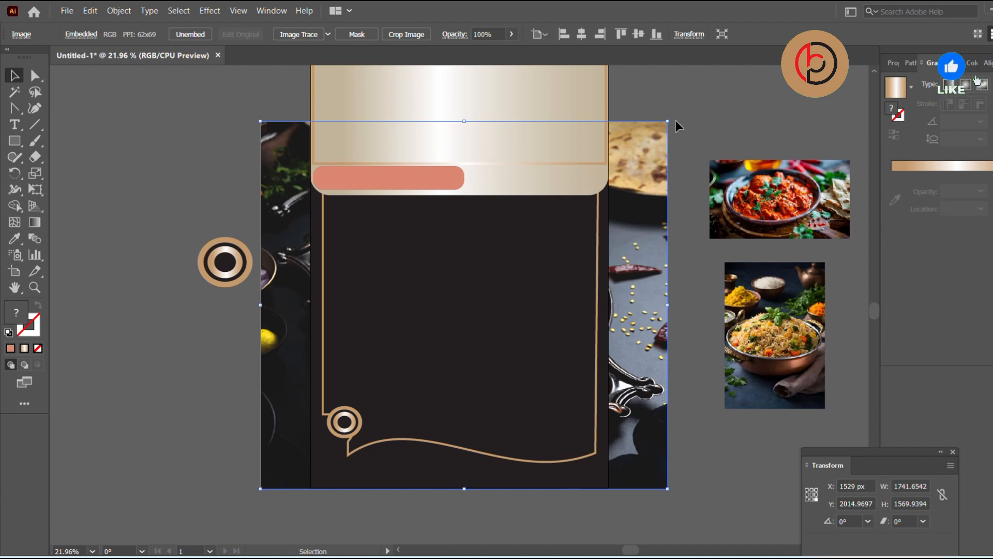
pyautogui.moveTo(667, 121); pyautogui.dragTo(628, 259)
# Step: Make a clipping mask from the curry photo and the black background rectangle
pyautogui.keyDown('shift'); pyautogui.click(573, 321); pyautogui.keyUp('shift')
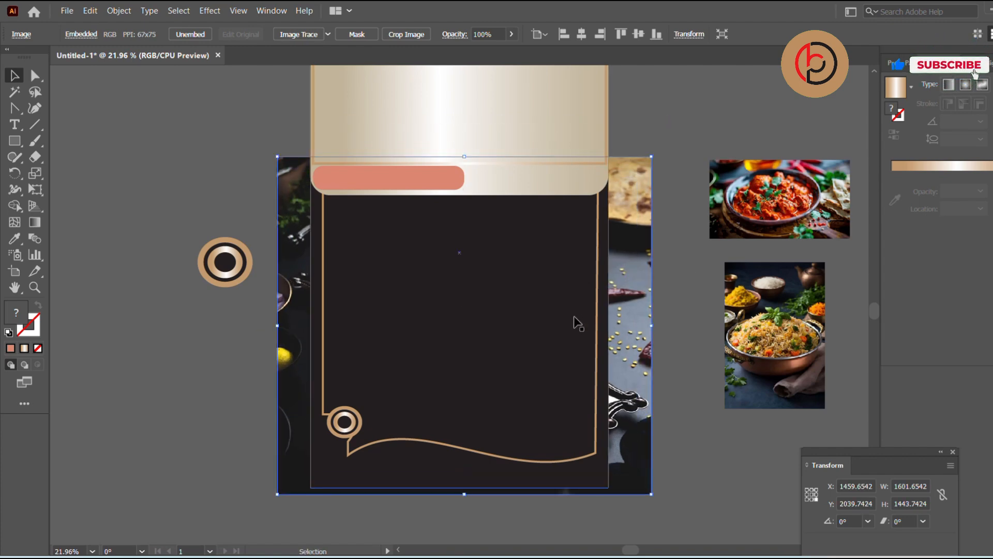
pyautogui.rightClick(574, 322)
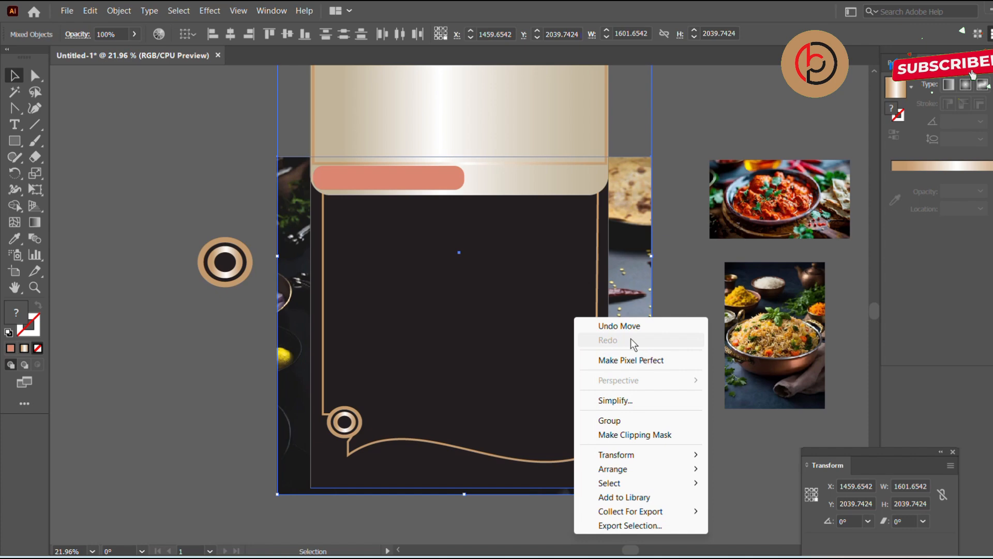
pyautogui.click(613, 433)
pyautogui.scroll(2, 653, 367)
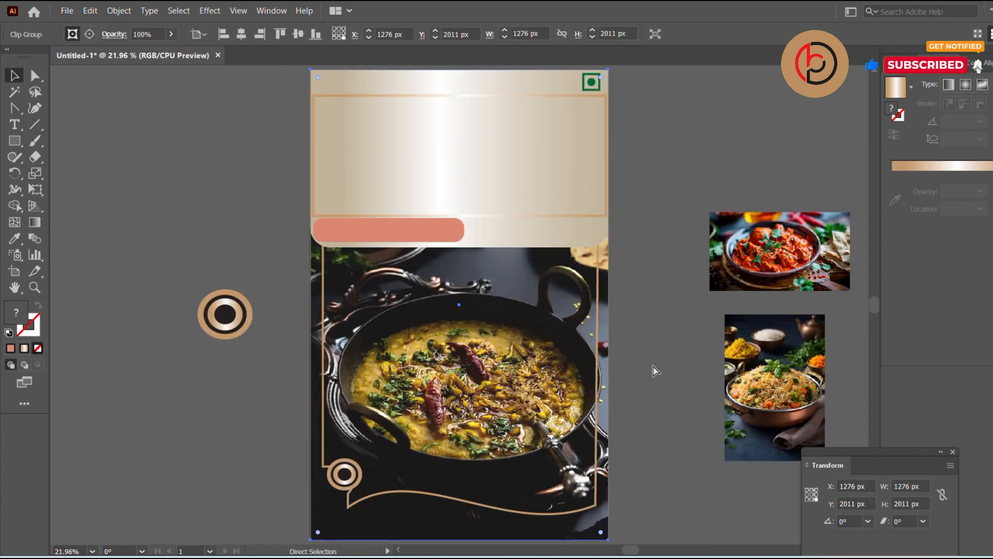
pyautogui.click(657, 464)
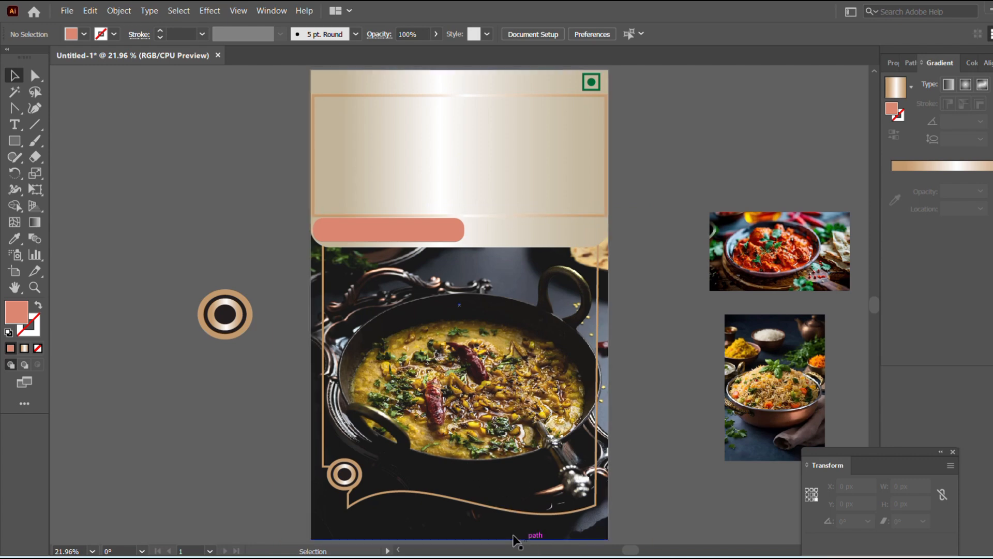
pyautogui.click(151, 161)
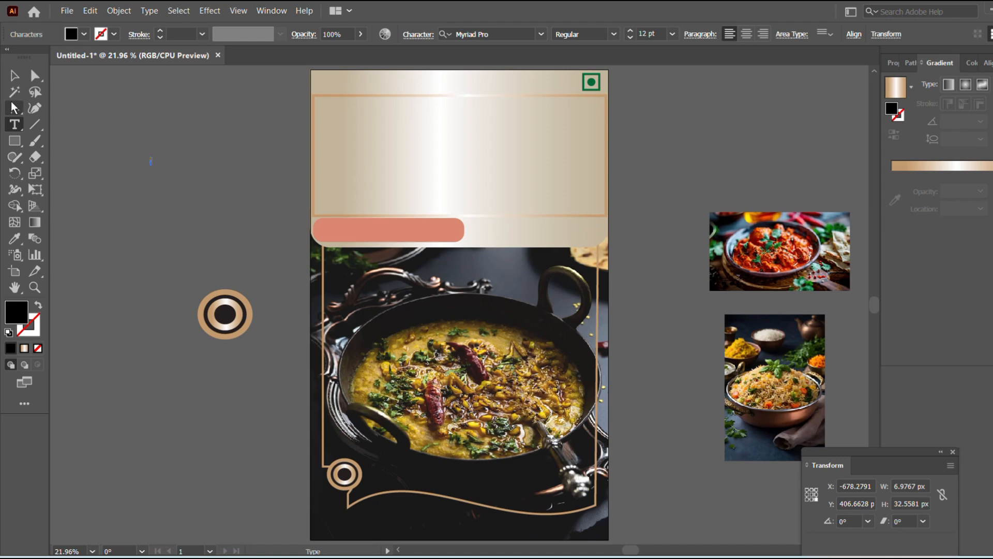
pyautogui.click(11, 80)
pyautogui.click(168, 134)
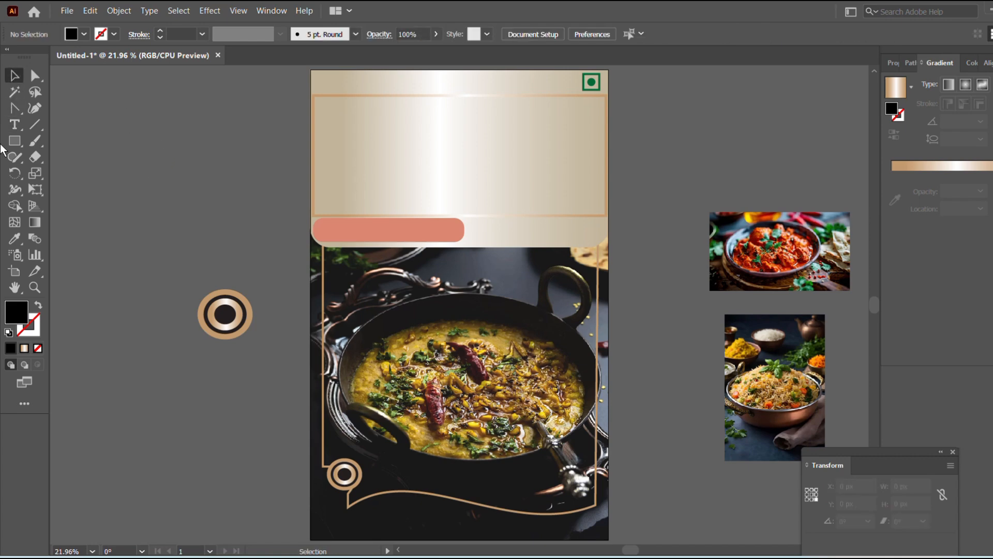
# Step: Add the text DAL TADKA at 55 pt on the canvas beside the artboard, replacing the placeholder text
pyautogui.click(8, 127)
pyautogui.click(176, 176)
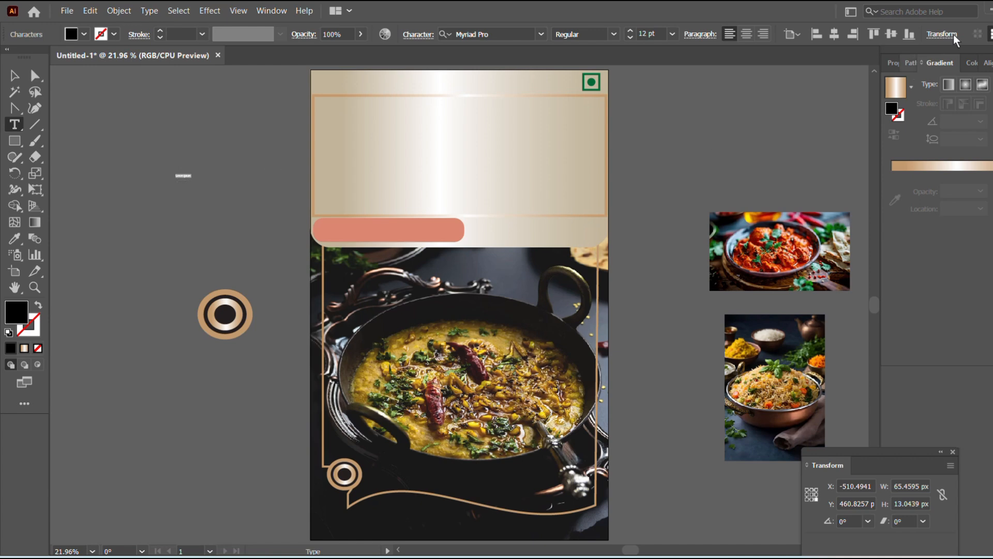
pyautogui.click(890, 62)
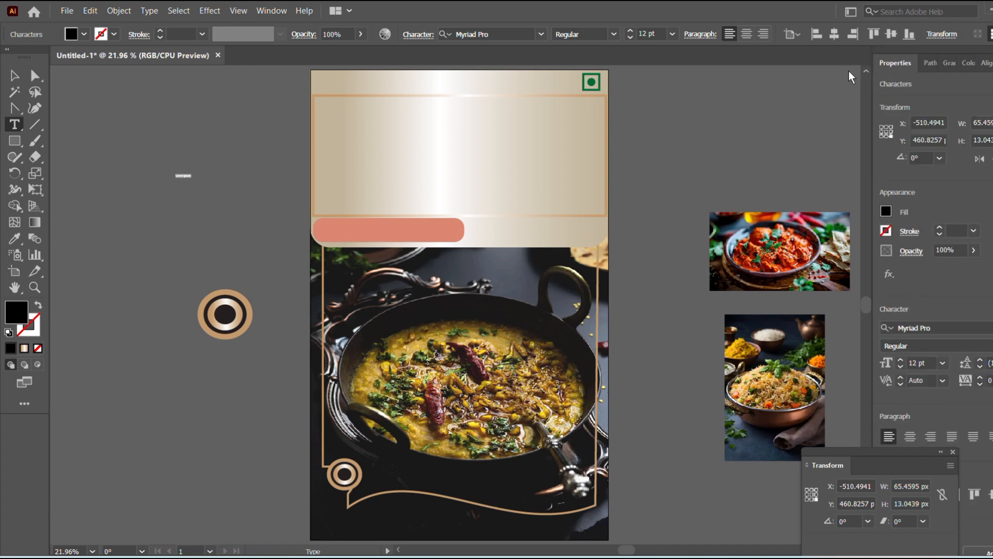
pyautogui.click(630, 37)
pyautogui.click(628, 38)
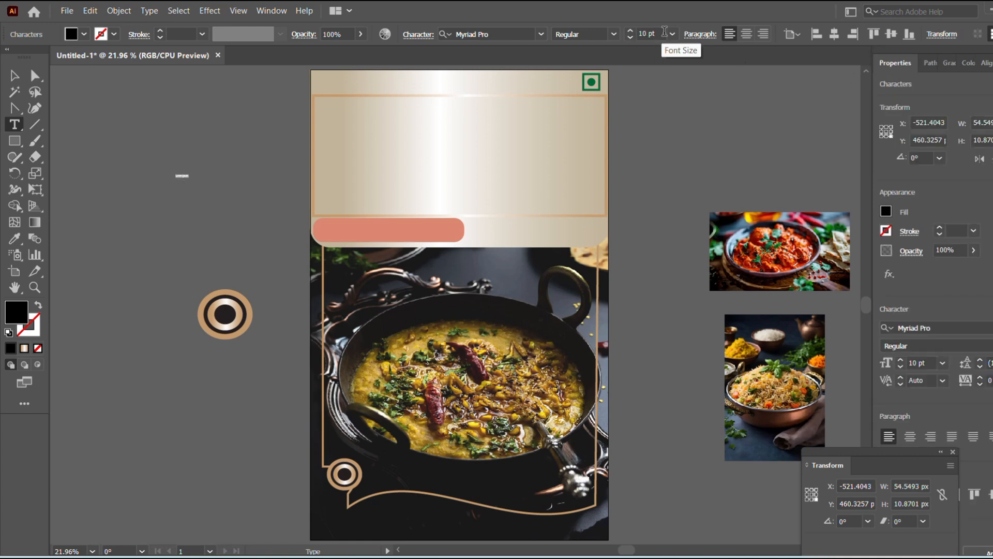
pyautogui.click(634, 32)
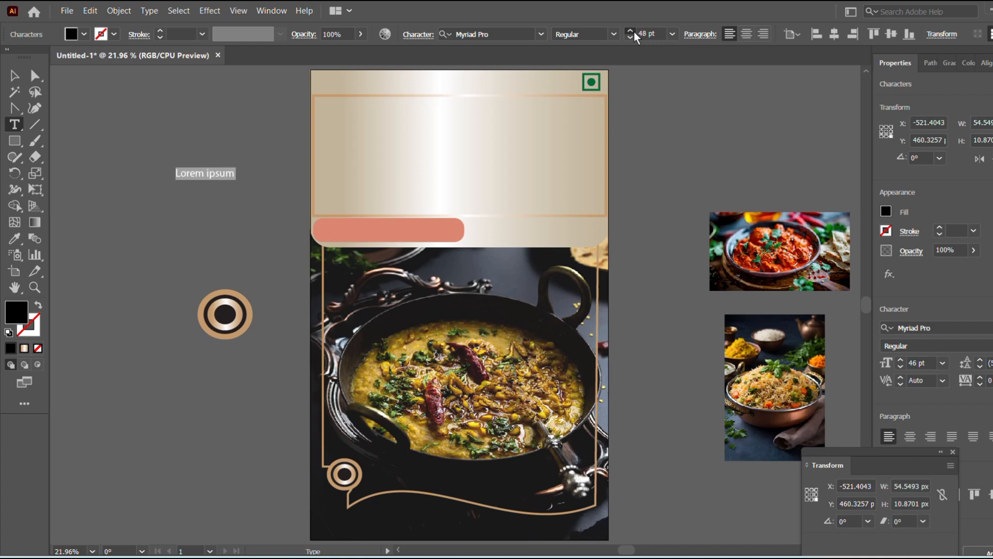
pyautogui.press('BackSpace')
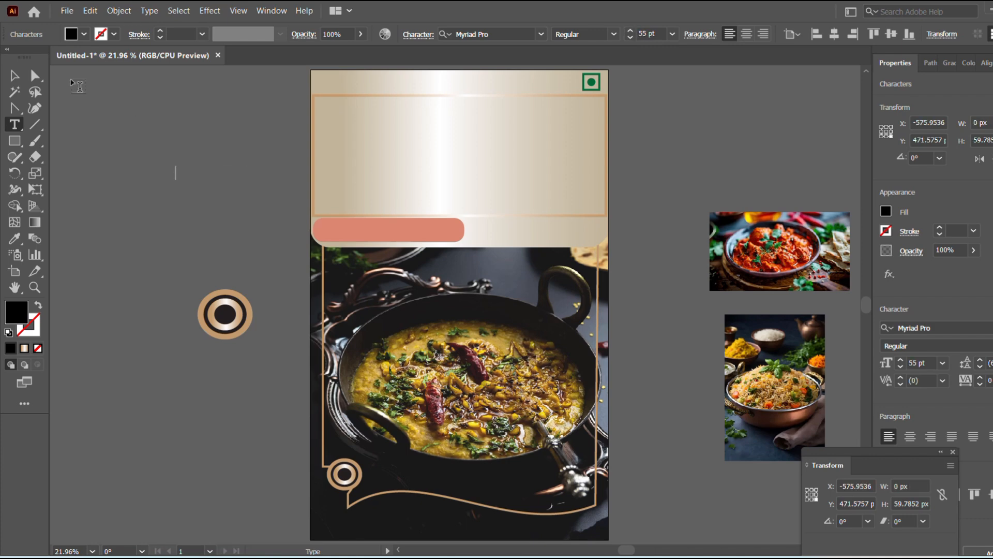
pyautogui.write('DAL TAdk')
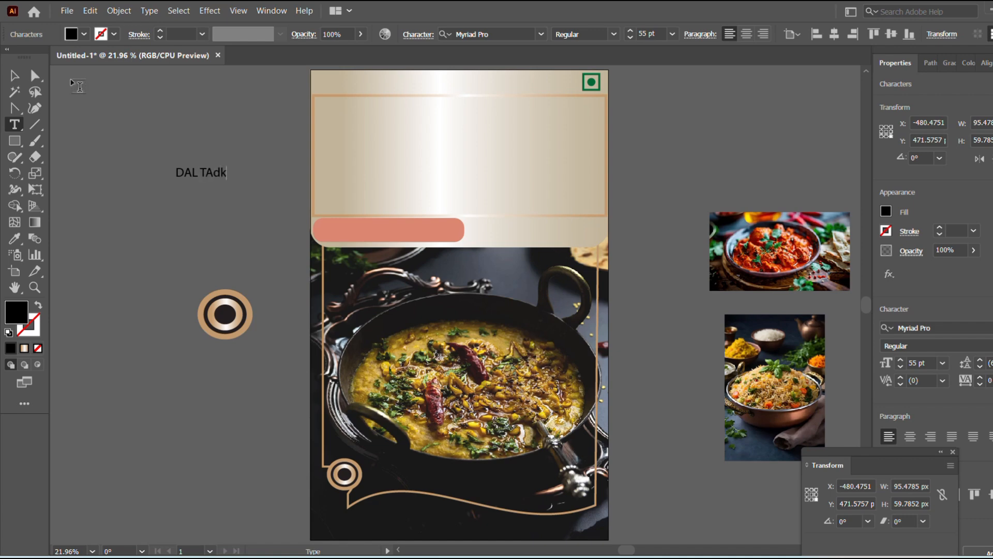
pyautogui.press('BackSpace')
pyautogui.press('BackSpace')
pyautogui.write('DKA')
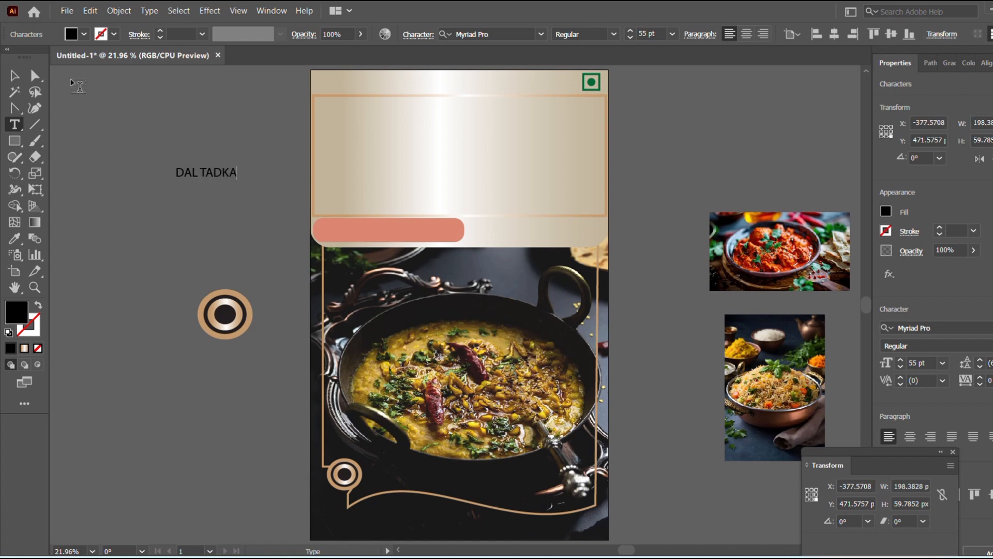
# Step: Duplicate the DAL TADKA text just below the original and change the copy's wording to MASALA
pyautogui.click(15, 75)
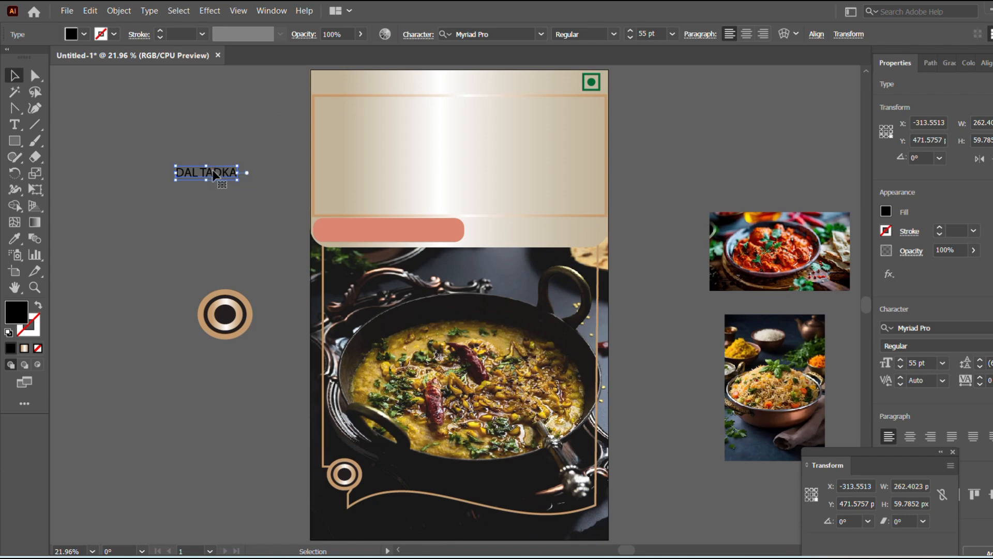
pyautogui.moveTo(216, 179); pyautogui.dragTo(214, 195)
pyautogui.click(14, 125)
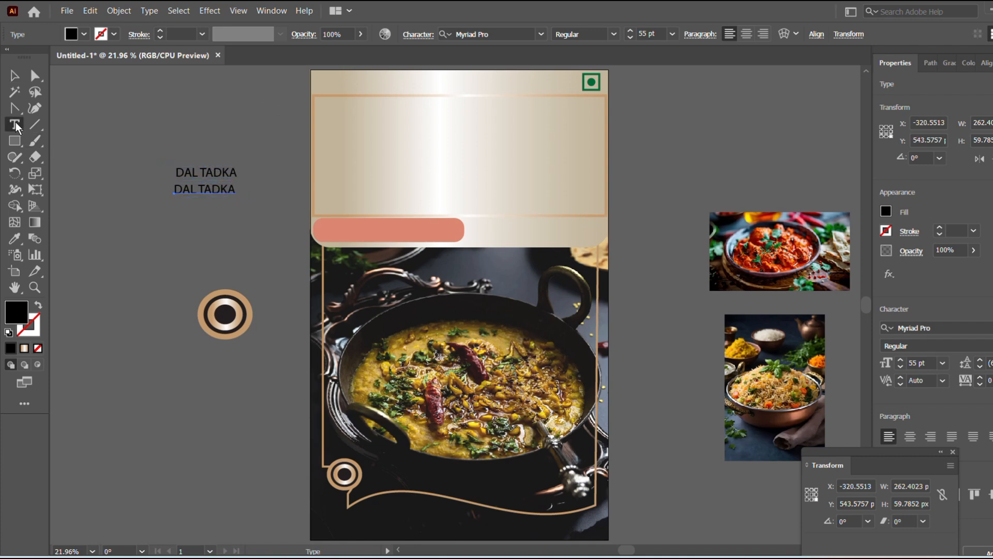
pyautogui.click(227, 186)
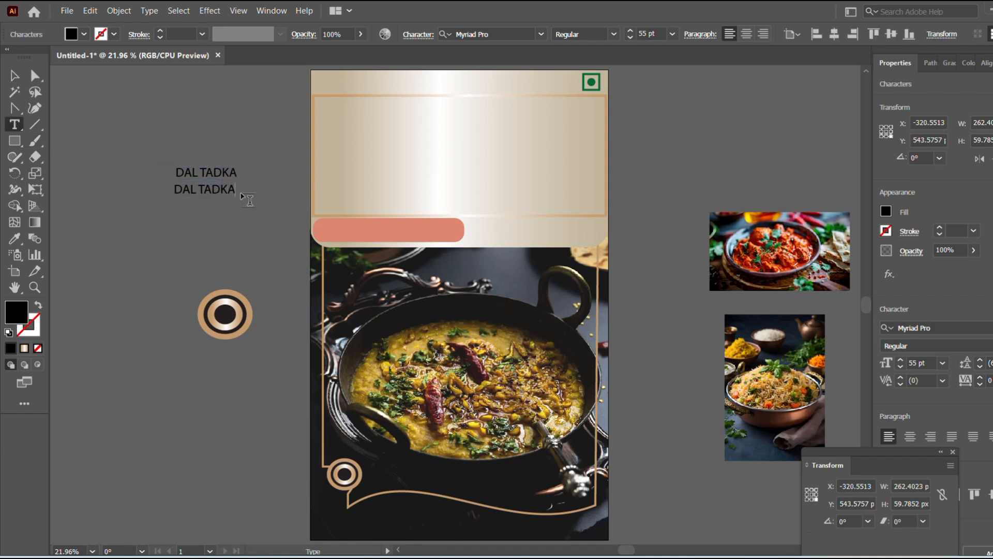
pyautogui.press('BackSpace')
pyautogui.press('BackSpace')
pyautogui.press('BackSpace')
pyautogui.press('BackSpace')
pyautogui.press('BackSpace')
pyautogui.press('BackSpace')
pyautogui.press('BackSpace')
pyautogui.press('BackSpace')
pyautogui.press('BackSpace')
pyautogui.write('MASALA')
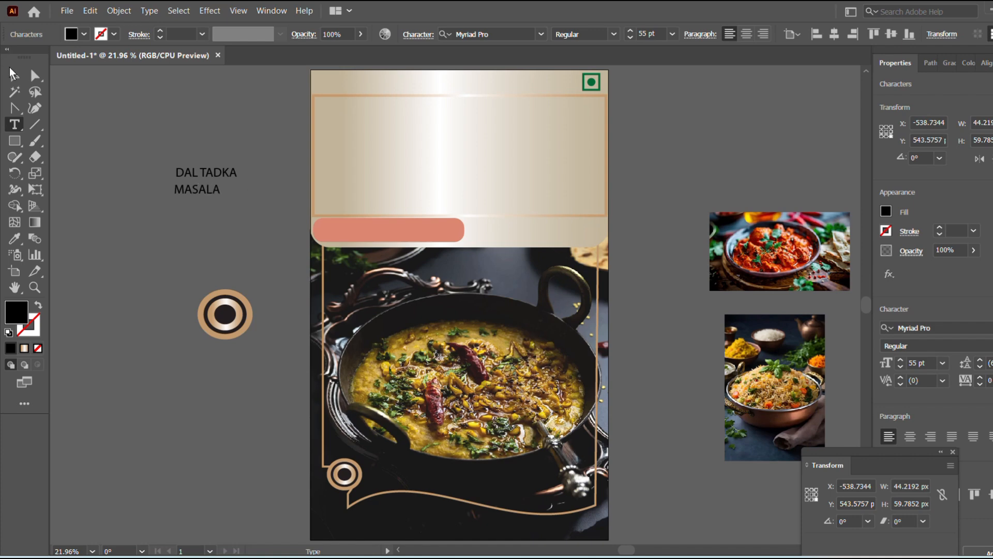
pyautogui.click(13, 74)
pyautogui.click(150, 159)
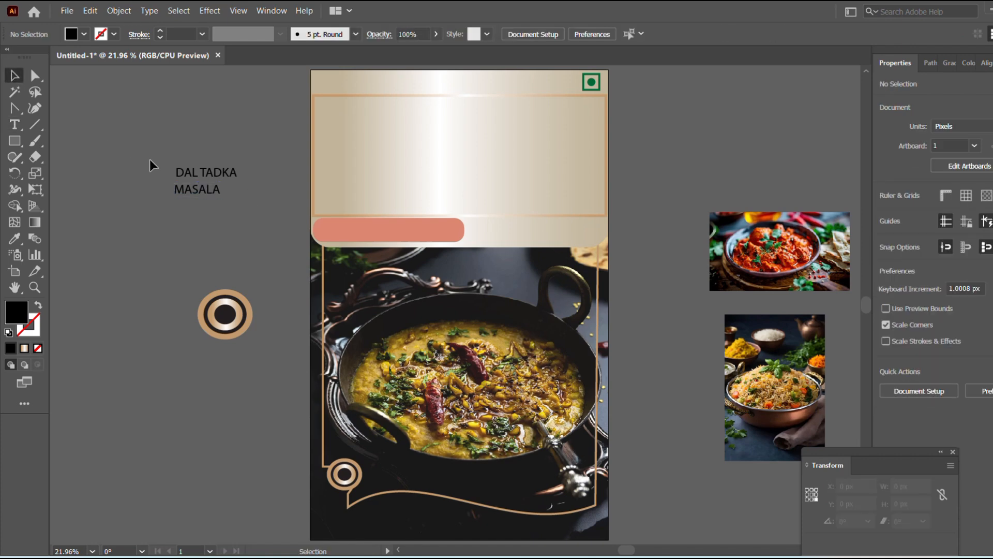
# Step: Set the font of both text lines, DAL TADKA and MASALA, to Alfa Slab One Regular
pyautogui.click(223, 197)
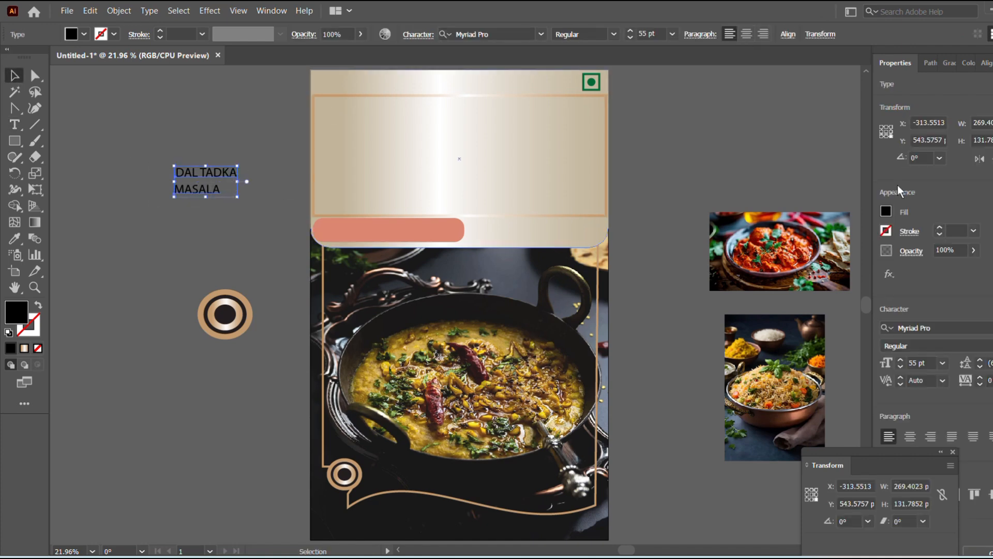
pyautogui.click(986, 328)
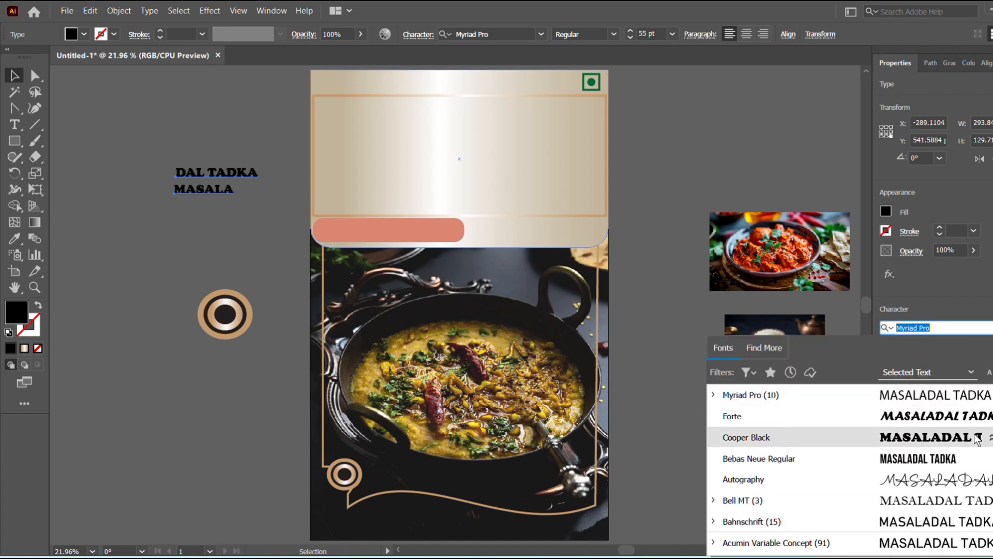
pyautogui.scroll(-2, 972, 463)
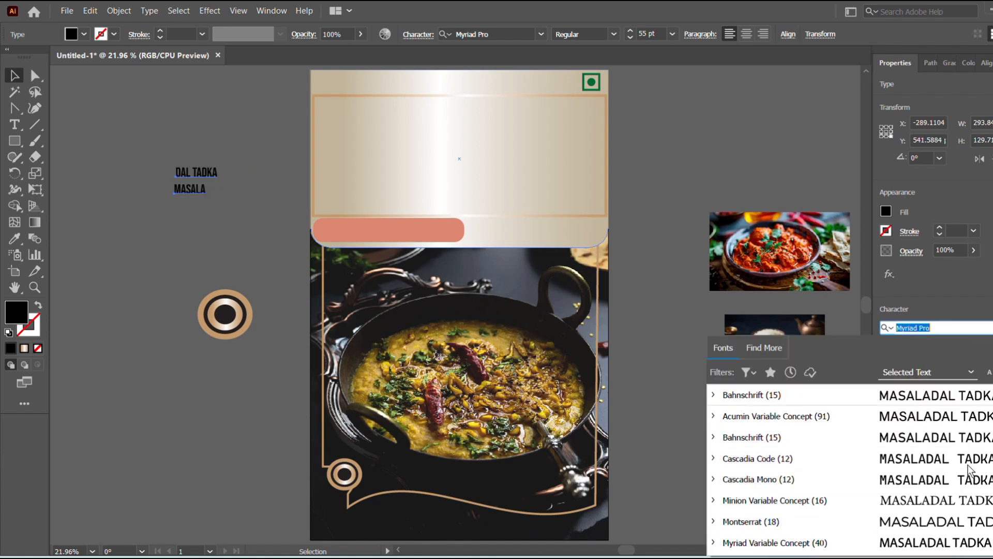
pyautogui.scroll(-5, 969, 470)
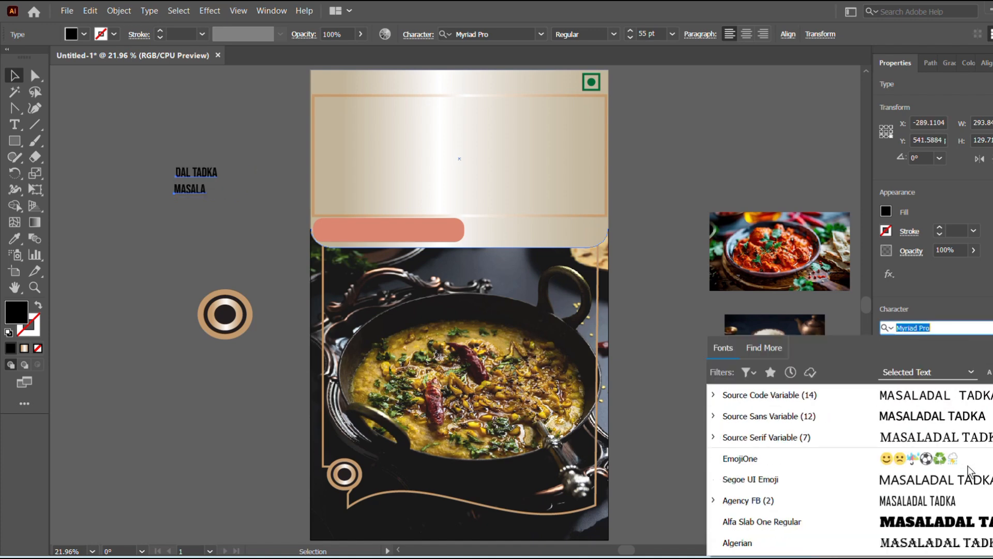
pyautogui.click(949, 526)
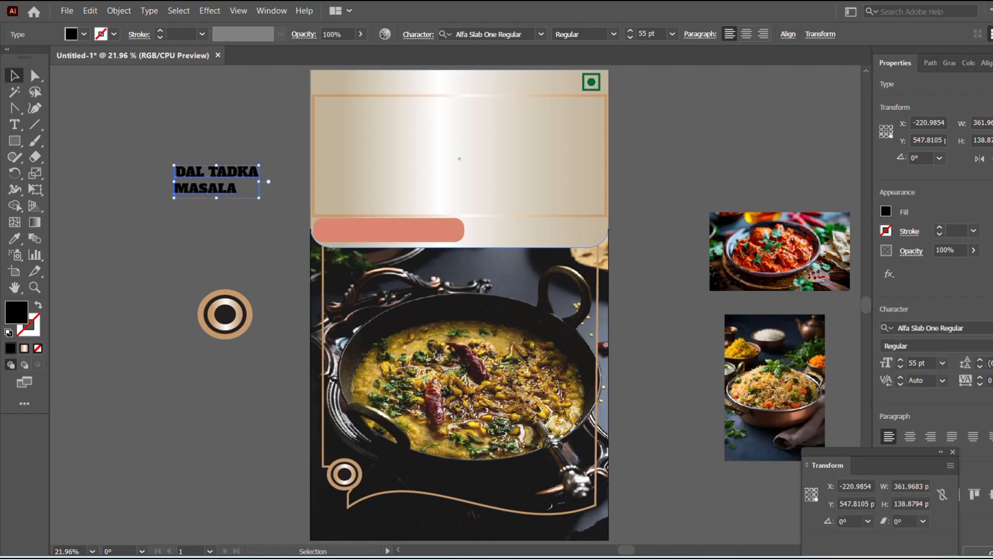
# Step: Preview other fonts on the two text lines and apply Clarendon Blk BT Black to both
pyautogui.click(986, 345)
pyautogui.click(981, 362)
pyautogui.click(931, 327)
pyautogui.scroll(-10, 954, 480)
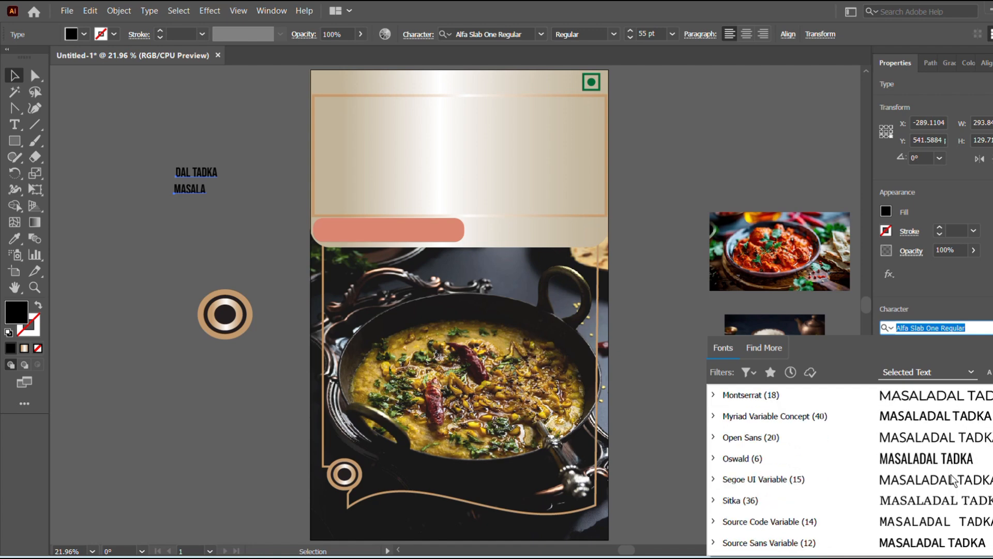
pyautogui.scroll(-5, 953, 480)
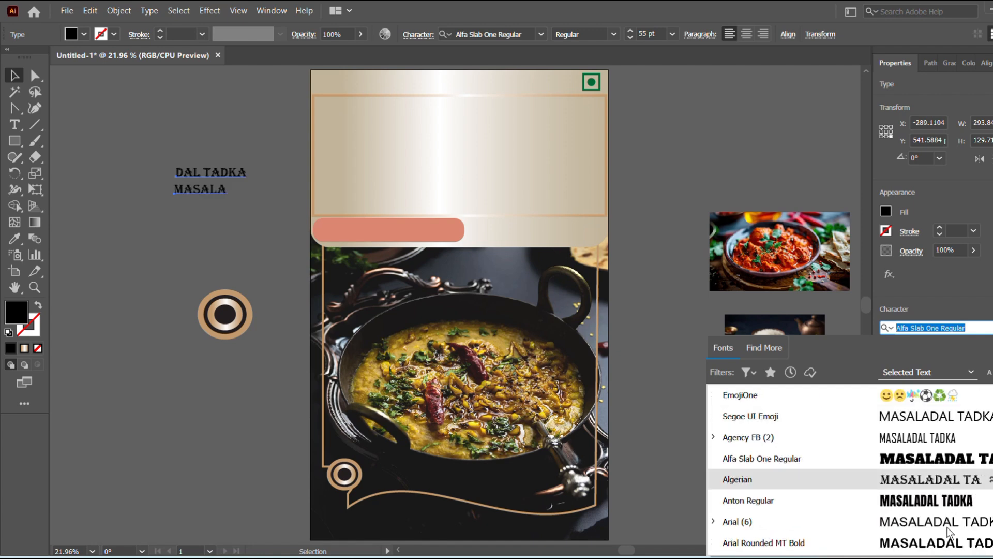
pyautogui.scroll(-1, 943, 548)
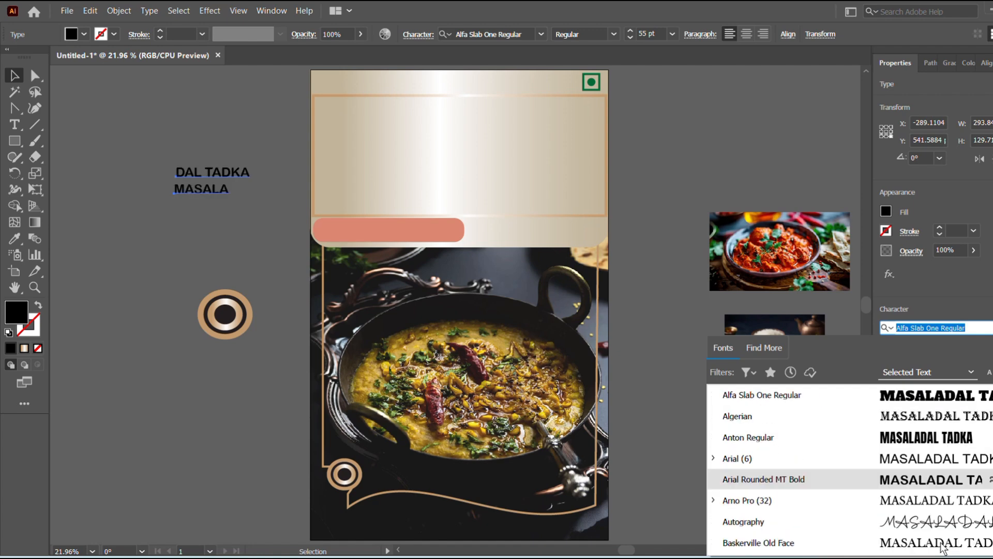
pyautogui.scroll(-1, 942, 499)
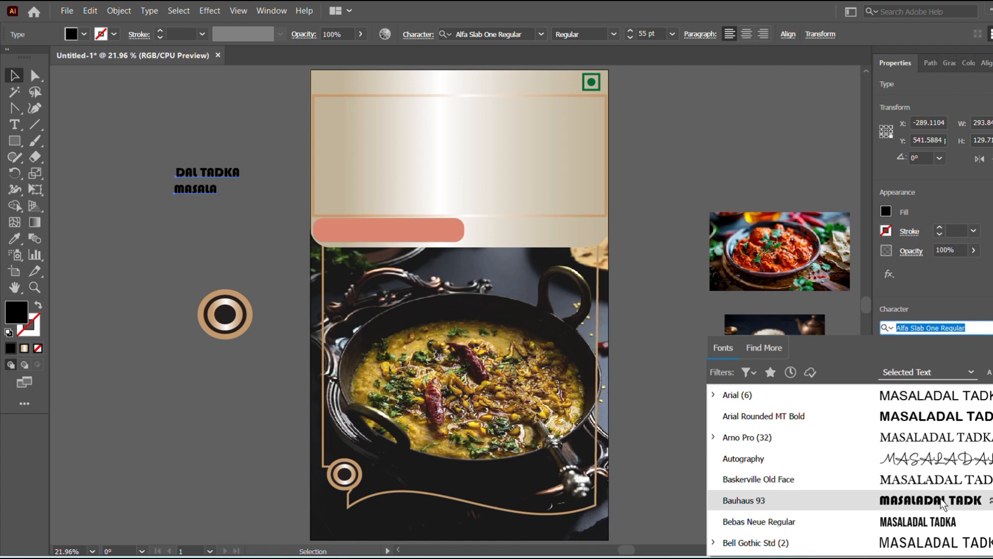
pyautogui.scroll(-1, 943, 503)
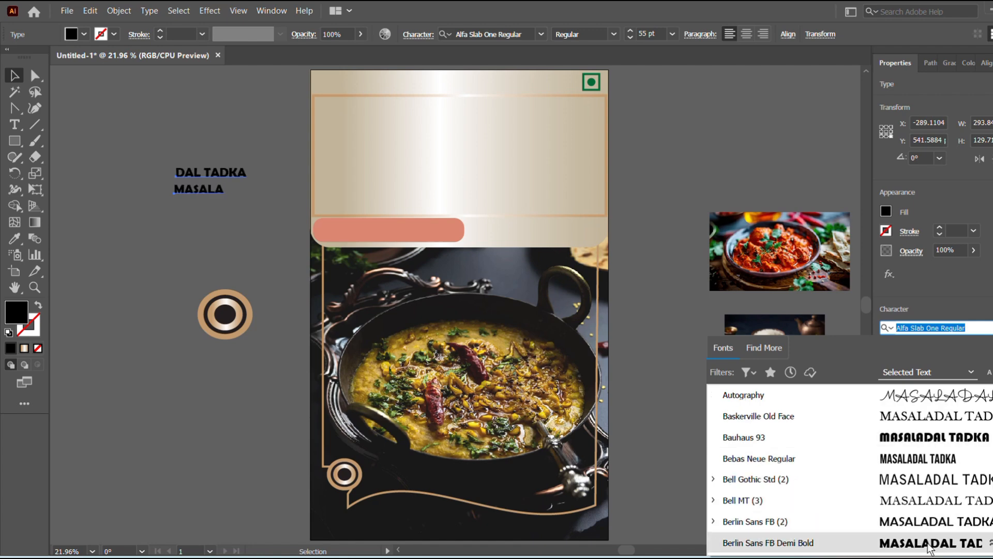
pyautogui.scroll(-1, 928, 547)
pyautogui.scroll(-2, 929, 548)
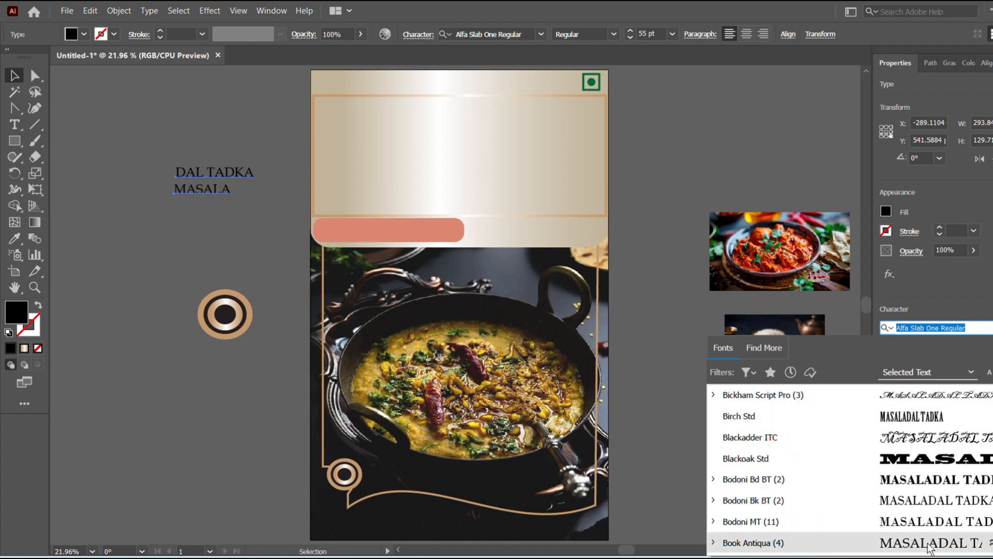
pyautogui.scroll(-2, 929, 547)
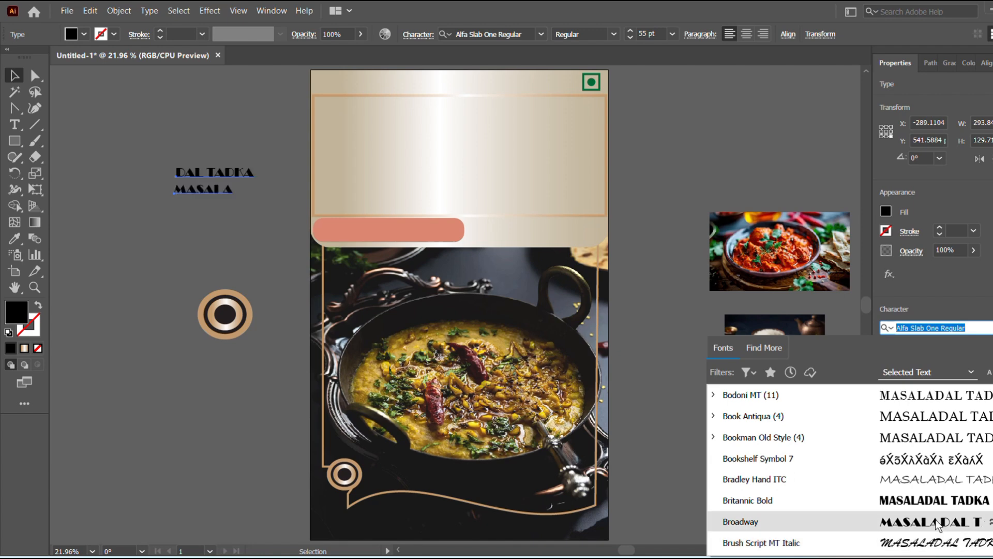
pyautogui.scroll(-3, 939, 524)
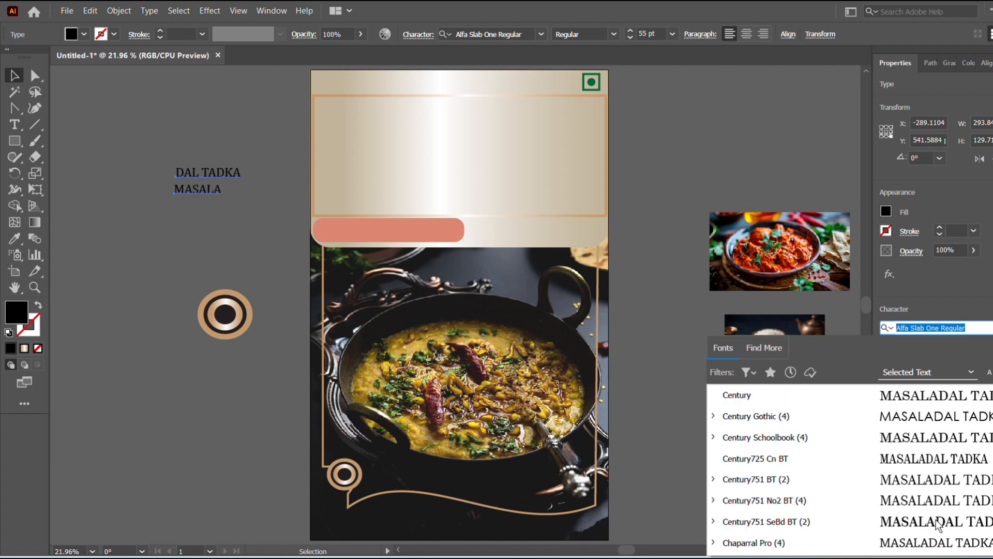
pyautogui.scroll(-1, 939, 524)
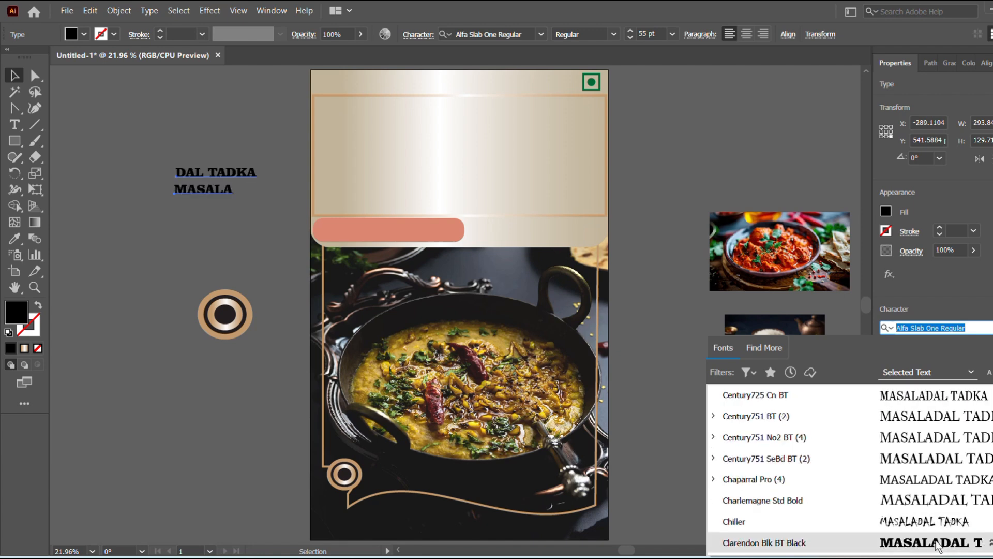
pyautogui.click(936, 542)
pyautogui.click(699, 138)
pyautogui.hotkey('ctrl', 'z')
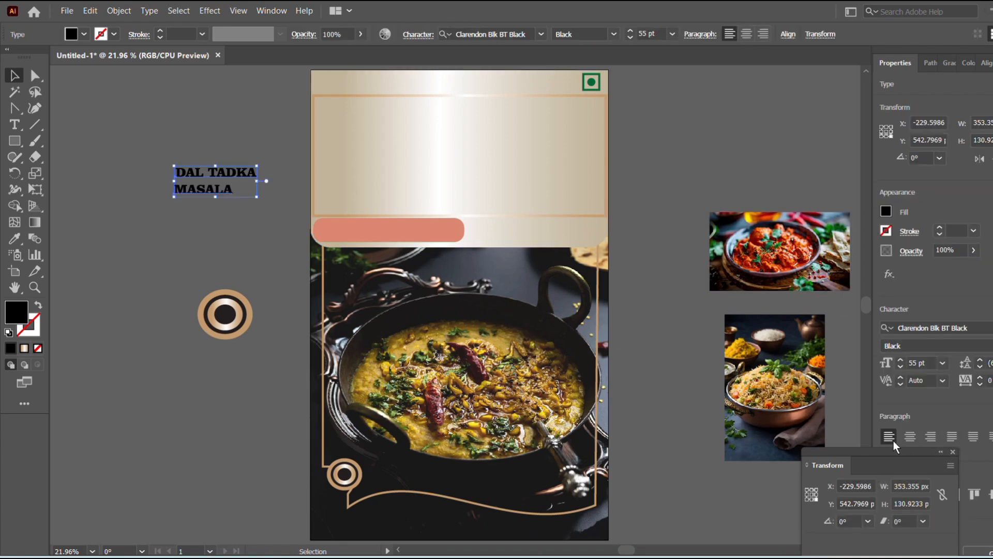
# Step: Left-align the two text lines and place them enlarged on the metallic panel, DAL TADKA at about 97 pt above MASALA at about 118 pt
pyautogui.click(952, 450)
pyautogui.click(914, 496)
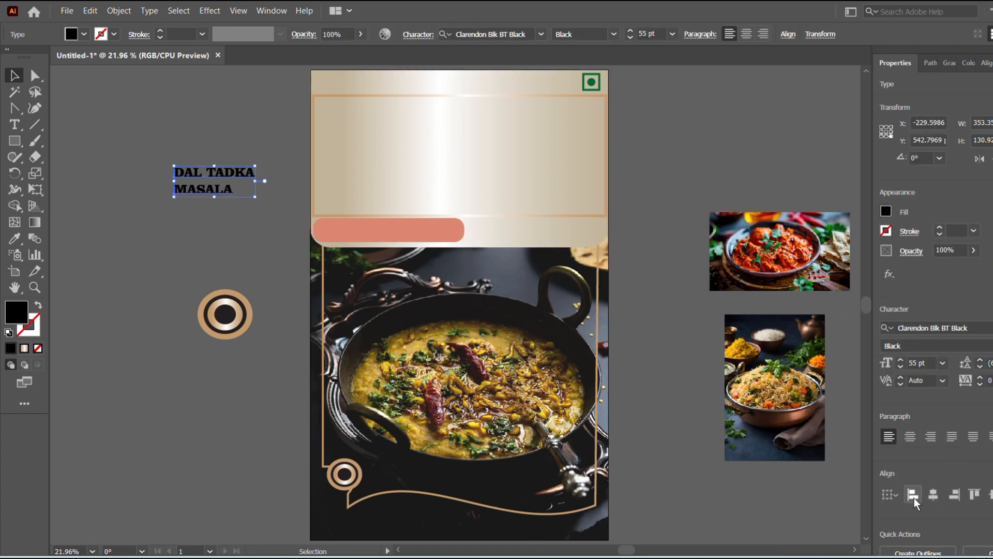
pyautogui.moveTo(226, 186); pyautogui.dragTo(441, 173)
pyautogui.moveTo(397, 137); pyautogui.dragTo(408, 186)
pyautogui.click(231, 144)
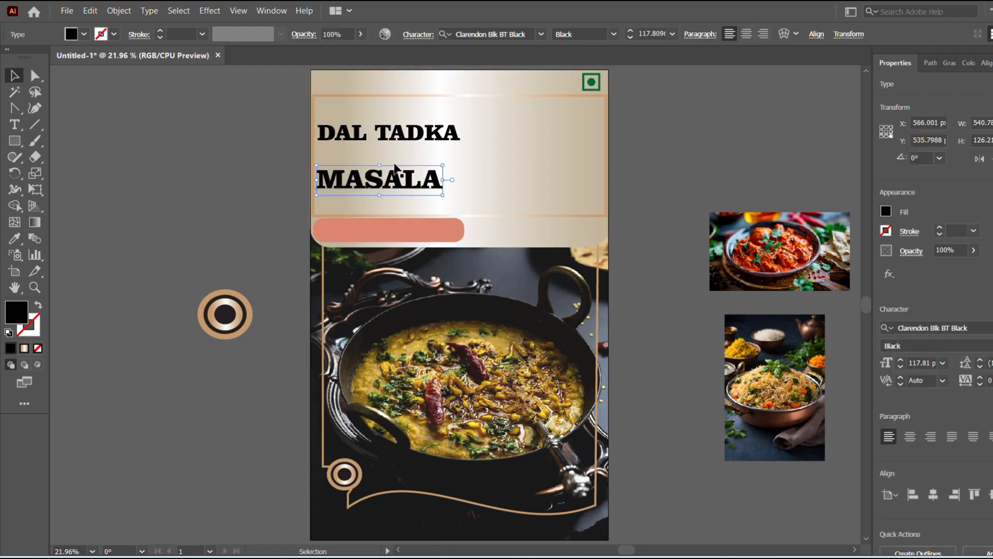
# Step: Match DAL TADKA's text size to MASALA with the Eyedropper and move MASALA up close beneath it
pyautogui.click(437, 135)
pyautogui.click(14, 239)
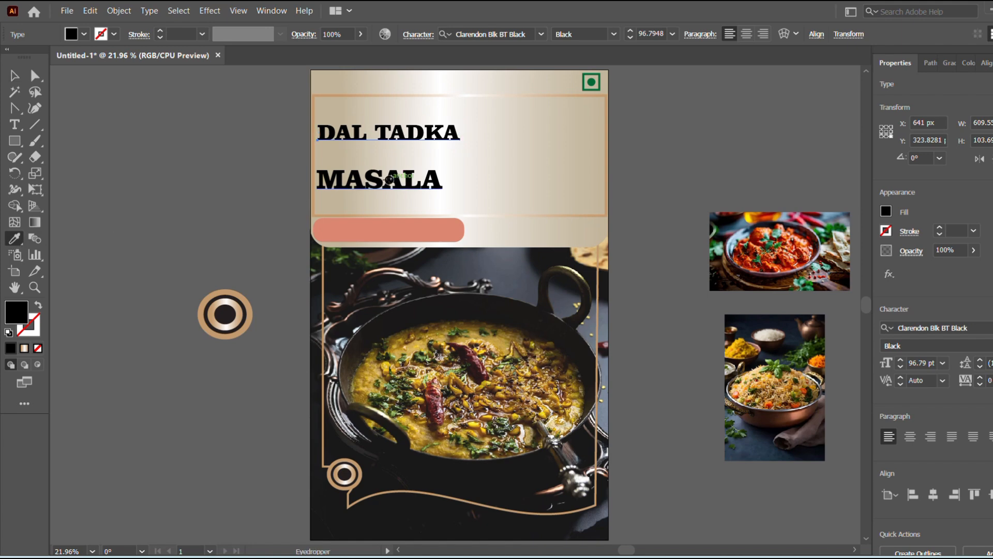
pyautogui.click(394, 181)
pyautogui.press('v')
pyautogui.click(96, 170)
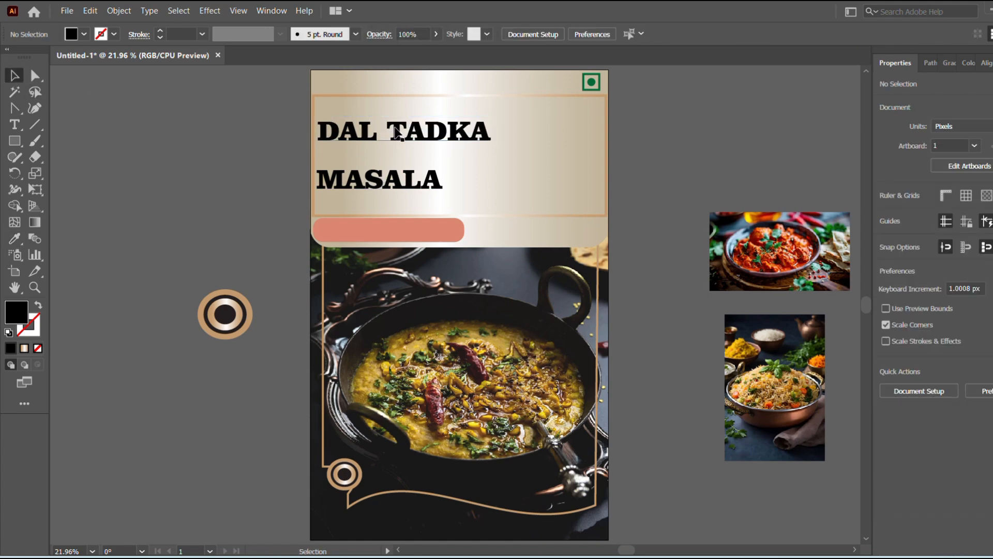
pyautogui.moveTo(401, 188); pyautogui.dragTo(397, 173)
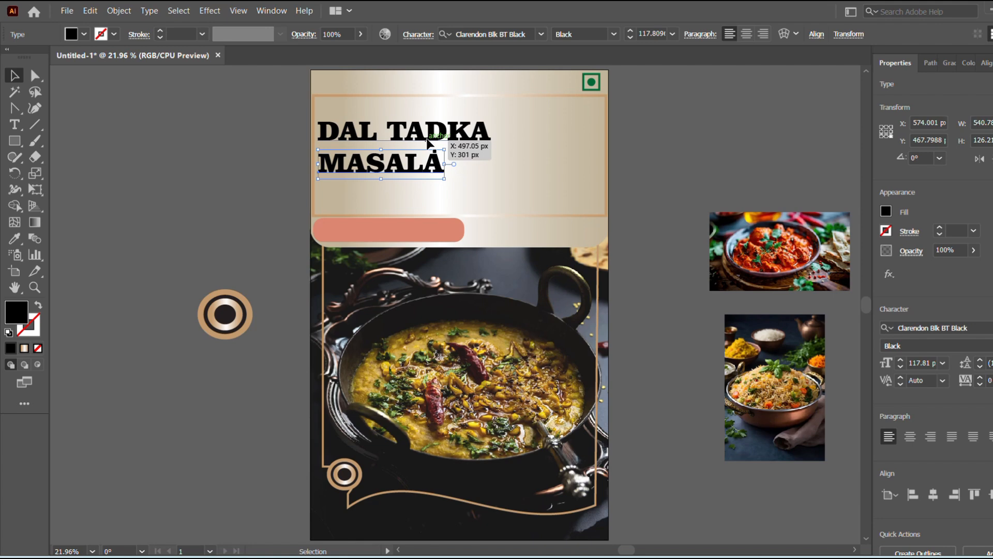
# Step: Move both title lines toward the panel's centre and place the salmon bar inside the brown frame, close beneath MASALA
pyautogui.click(437, 215)
pyautogui.moveTo(459, 214); pyautogui.dragTo(434, 226)
pyautogui.click(669, 166)
pyautogui.click(651, 130)
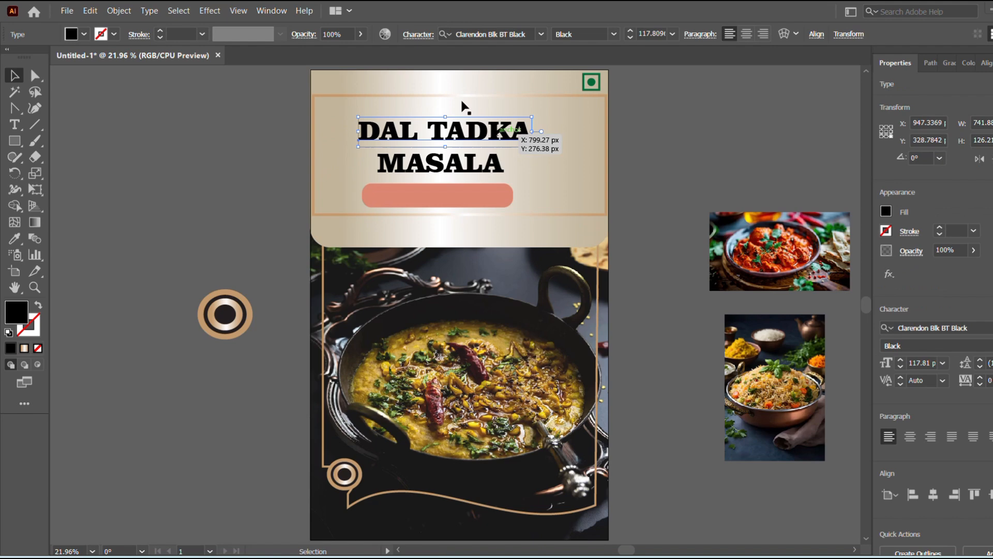
pyautogui.moveTo(462, 131); pyautogui.dragTo(480, 124)
pyautogui.moveTo(440, 163); pyautogui.dragTo(441, 150)
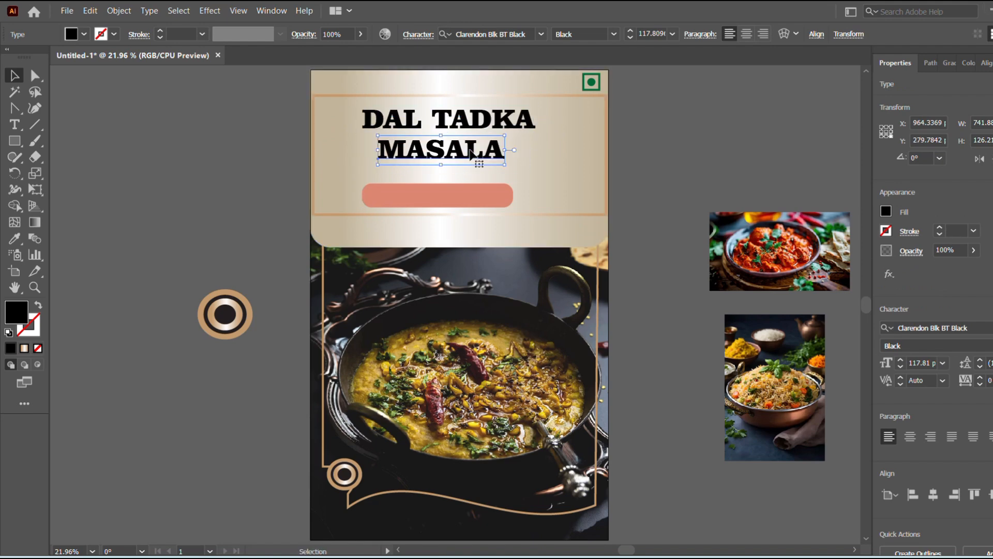
pyautogui.moveTo(457, 193); pyautogui.dragTo(457, 182)
pyautogui.click(695, 105)
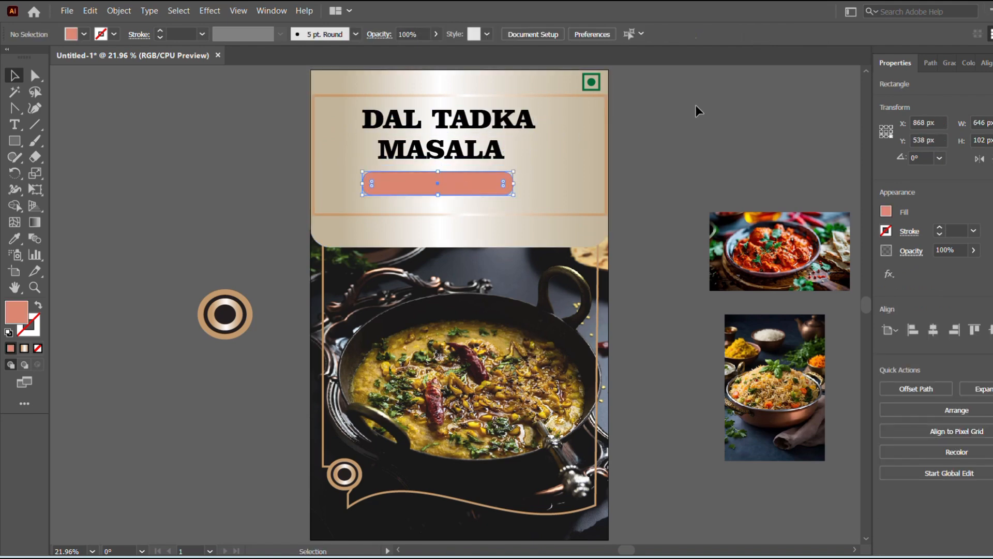
# Step: Shift DAL TADKA, MASALA and the salmon bar together slightly right and up to centre them on the metallic panel
pyautogui.click(522, 121)
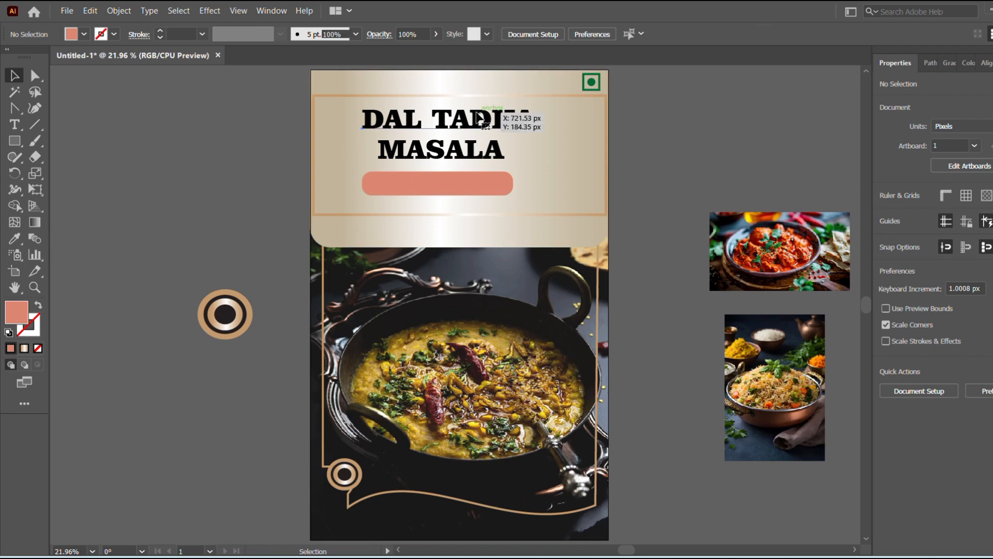
pyautogui.keyDown('shift'); pyautogui.click(464, 150); pyautogui.keyUp('shift')
pyautogui.keyDown('shift'); pyautogui.click(460, 182); pyautogui.keyUp('shift')
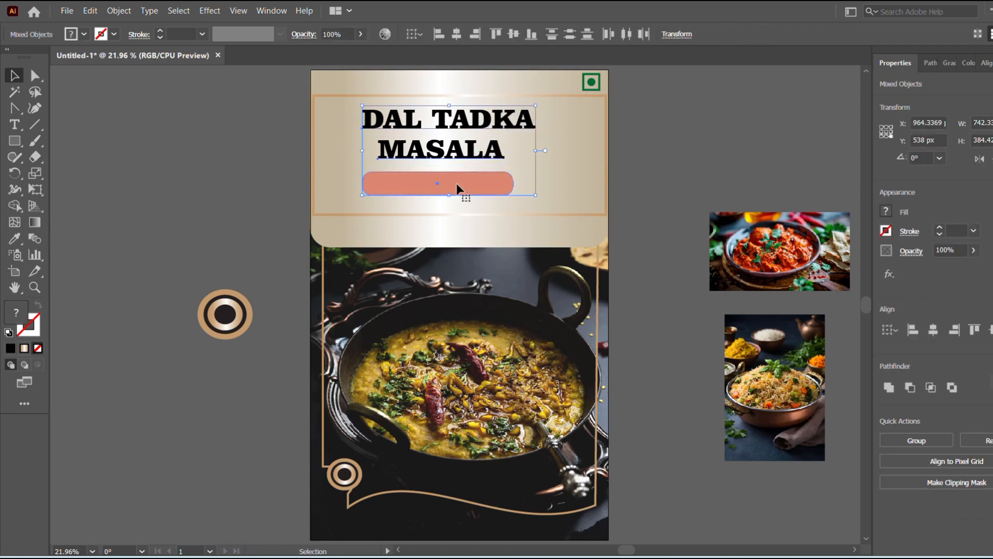
pyautogui.moveTo(462, 188); pyautogui.dragTo(491, 172)
pyautogui.click(637, 152)
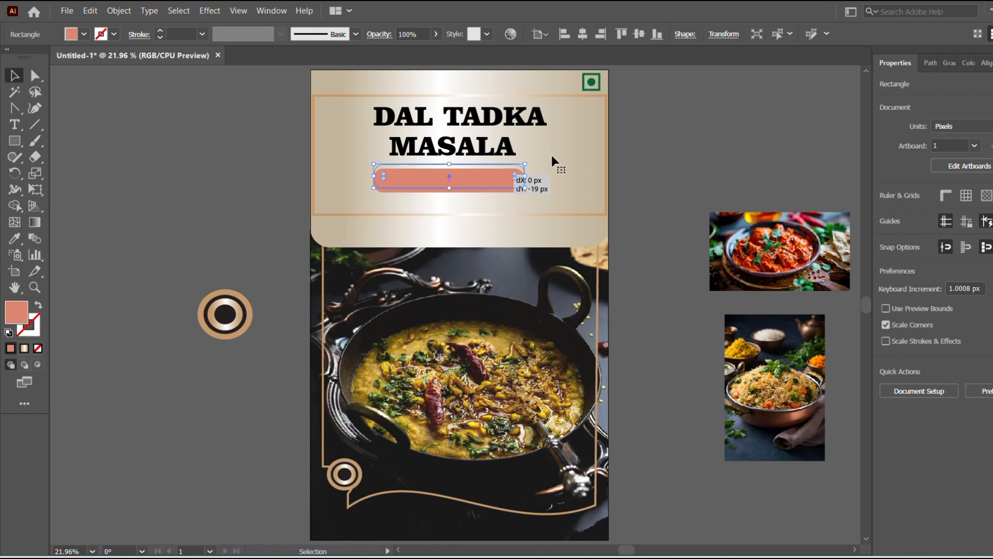
# Step: Move the brown frame up so that it surrounds the title lines and the salmon bar more closely
pyautogui.click(675, 145)
pyautogui.moveTo(481, 215); pyautogui.dragTo(459, 202)
pyautogui.click(669, 151)
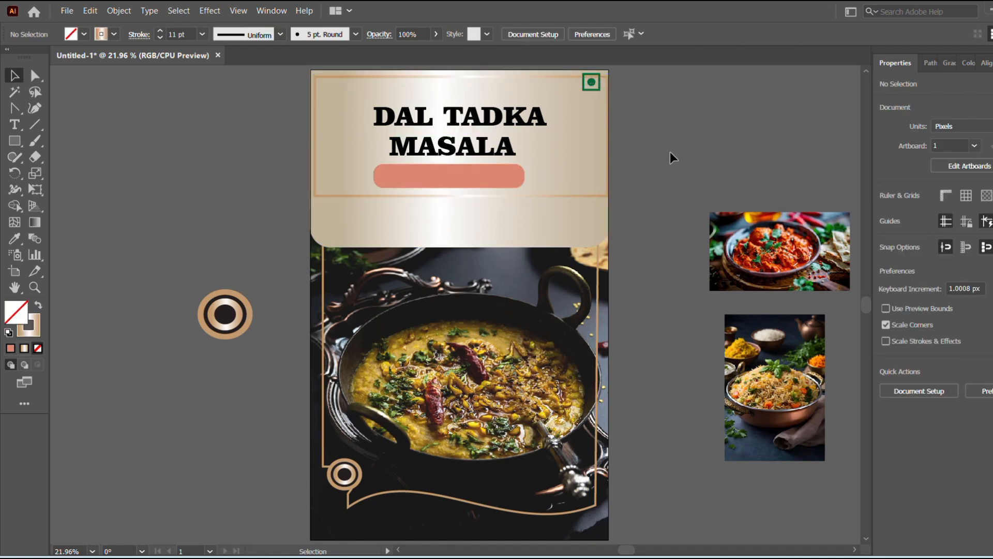
# Step: Add a new text line reading NATURAL PURE on the pasteboard beside the package
pyautogui.click(14, 125)
pyautogui.click(167, 167)
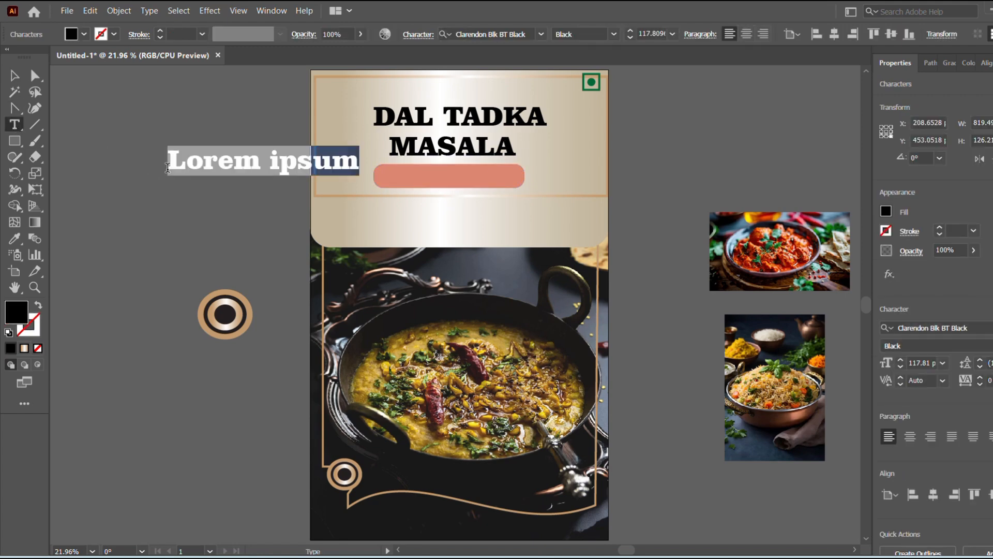
pyautogui.press('BackSpace')
pyautogui.write('NATU')
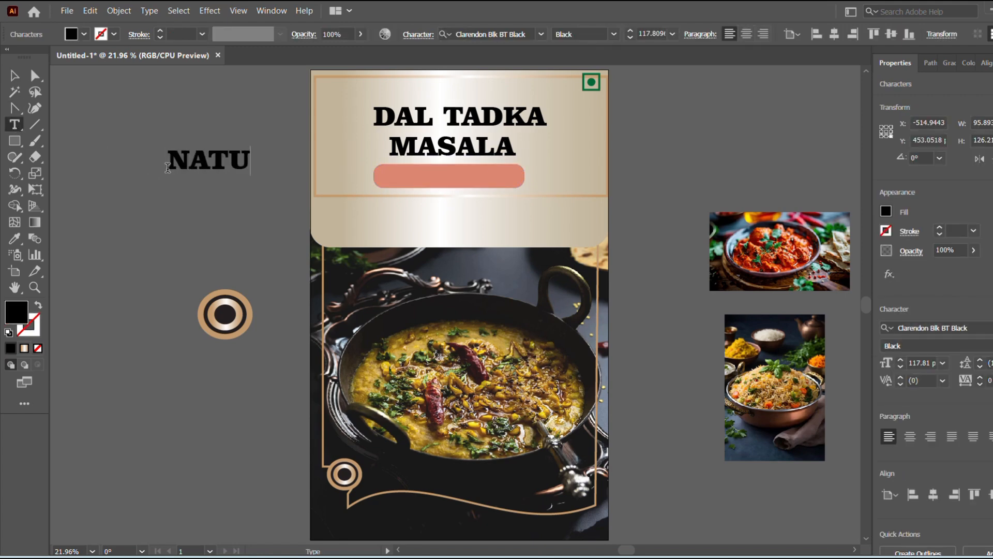
pyautogui.write('RAL P')
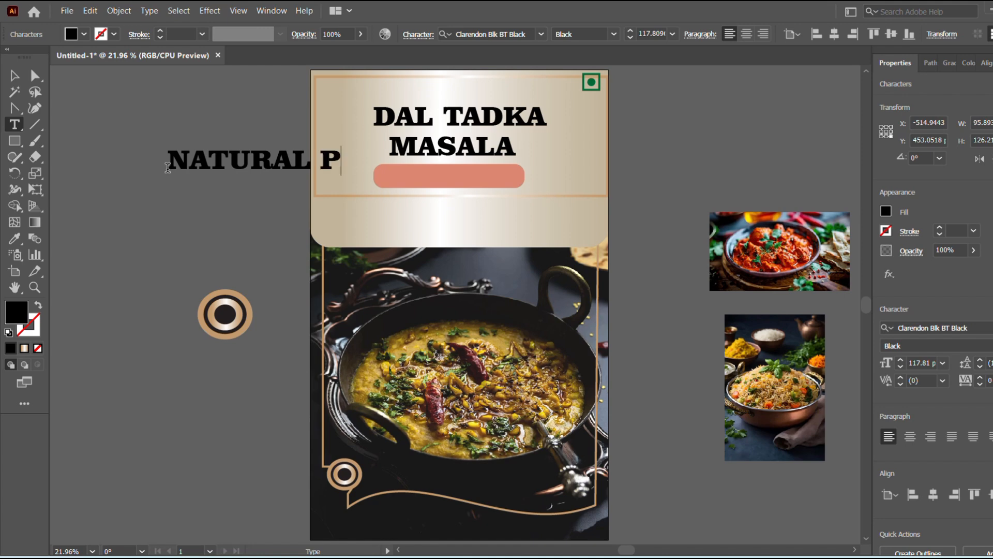
pyautogui.write('URE')
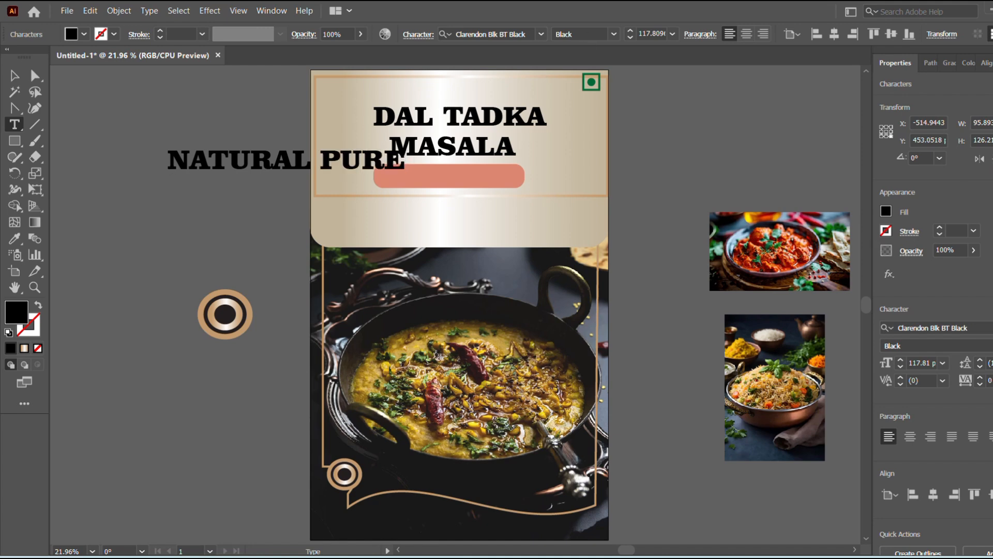
# Step: Set the NATURAL PURE text in Myriad Pro with the Regular style
pyautogui.click(932, 327)
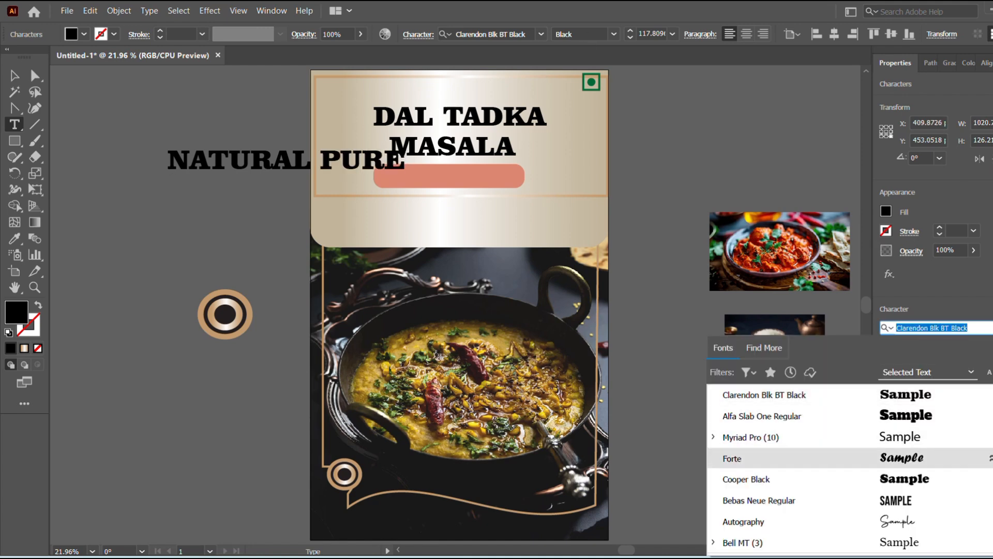
pyautogui.click(750, 437)
pyautogui.click(15, 73)
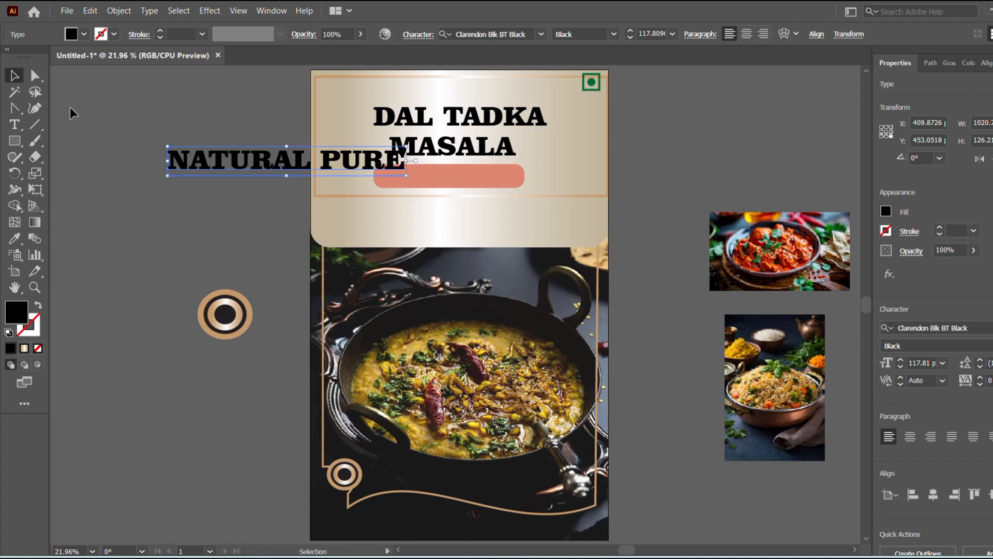
pyautogui.click(932, 327)
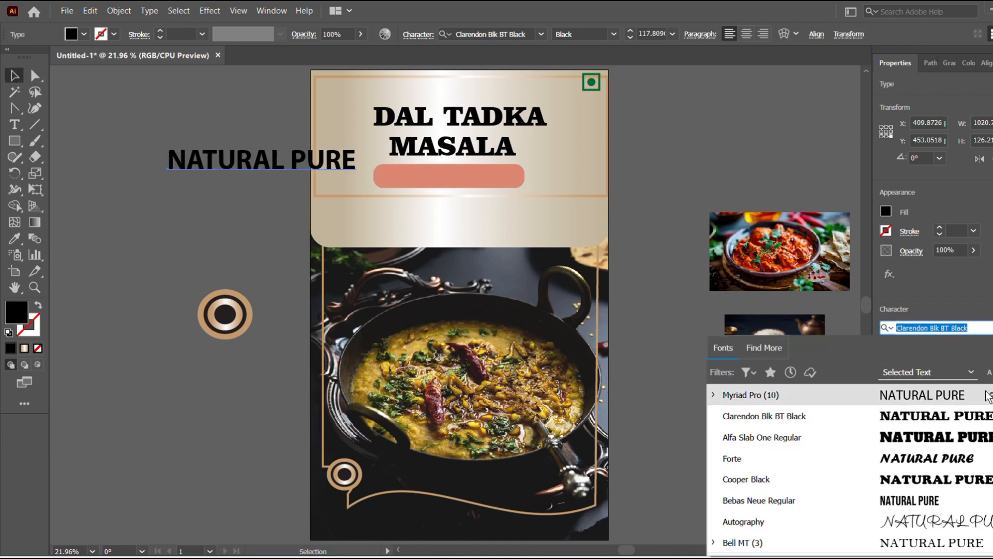
pyautogui.click(945, 403)
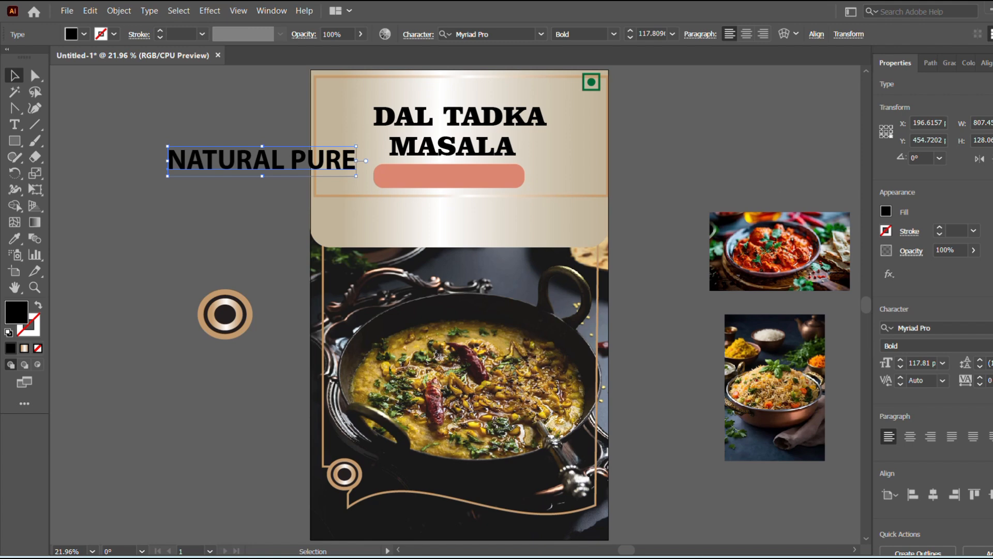
pyautogui.click(936, 346)
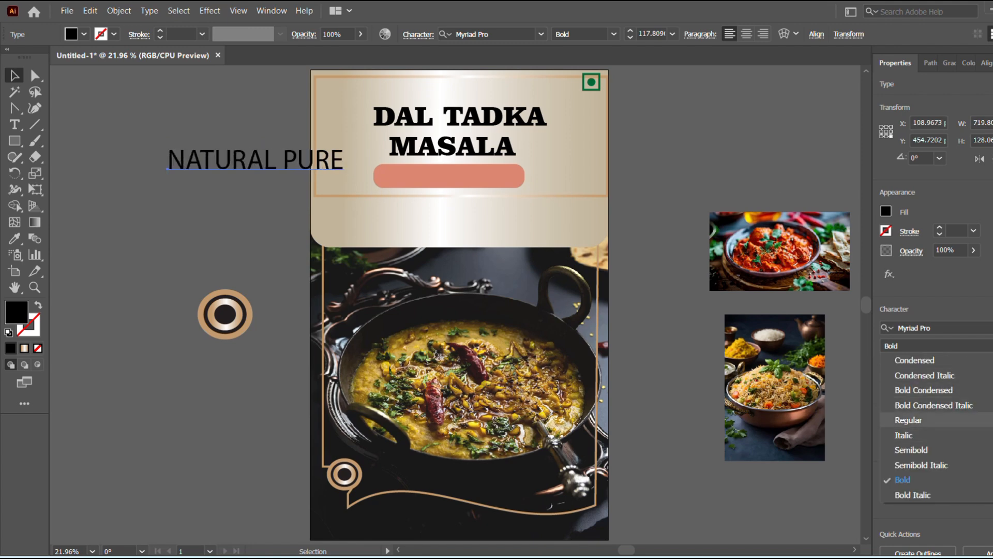
pyautogui.click(910, 413)
# Step: Scale NATURAL PURE down to about 84 pt and place it on the salmon bar beneath MASALA
pyautogui.click(235, 193)
pyautogui.click(247, 161)
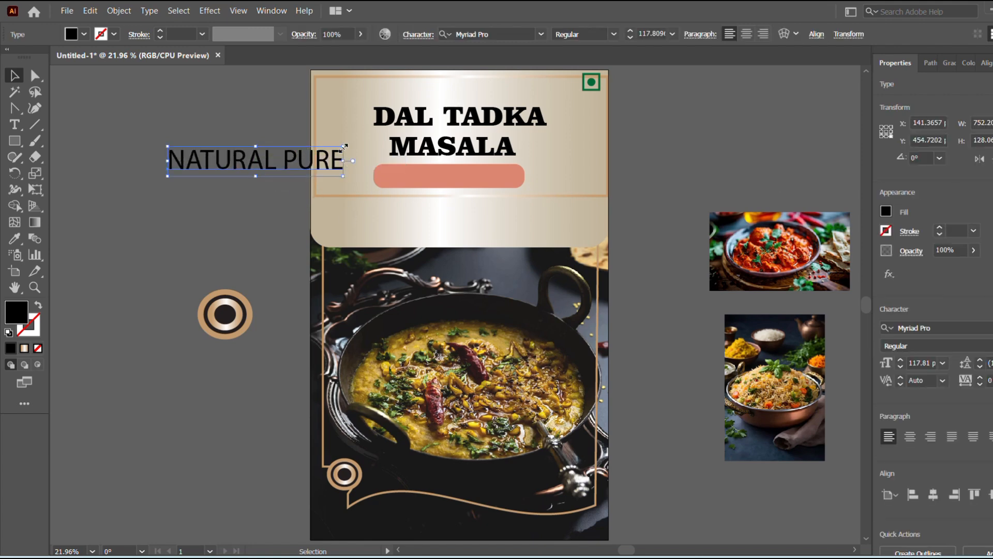
pyautogui.moveTo(345, 146); pyautogui.dragTo(501, 184)
pyautogui.keyDown('shift'); pyautogui.click(520, 179); pyautogui.keyUp('shift')
pyautogui.click(650, 152)
pyautogui.click(625, 145)
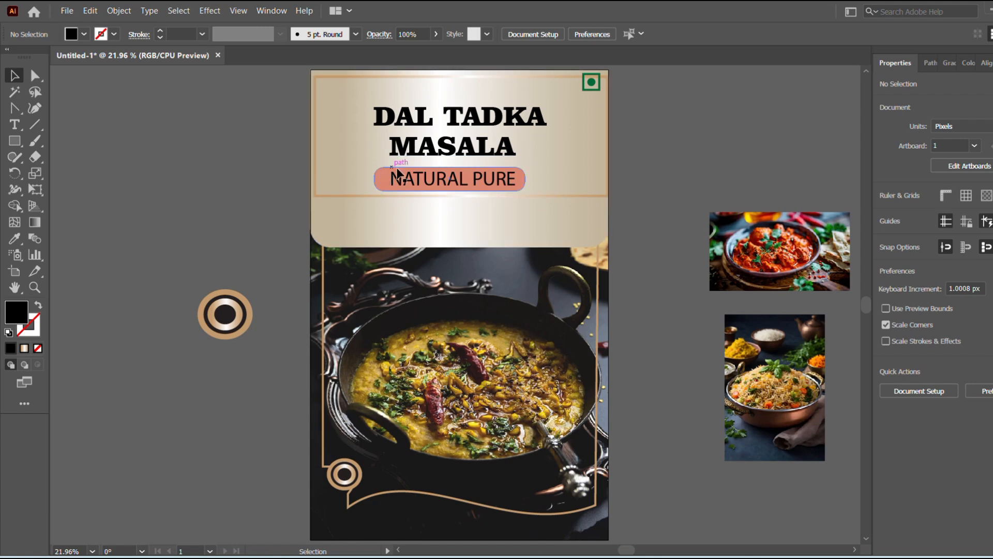
# Step: Fine-tune the position of NATURAL PURE so that it sits centred within the salmon bar
pyautogui.moveTo(413, 179); pyautogui.dragTo(410, 179)
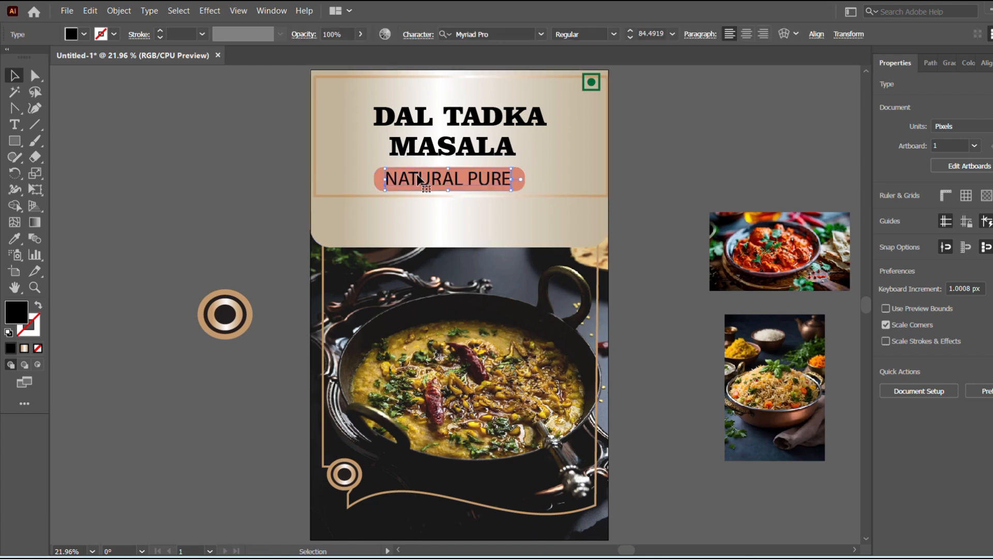
pyautogui.click(632, 157)
pyautogui.click(519, 179)
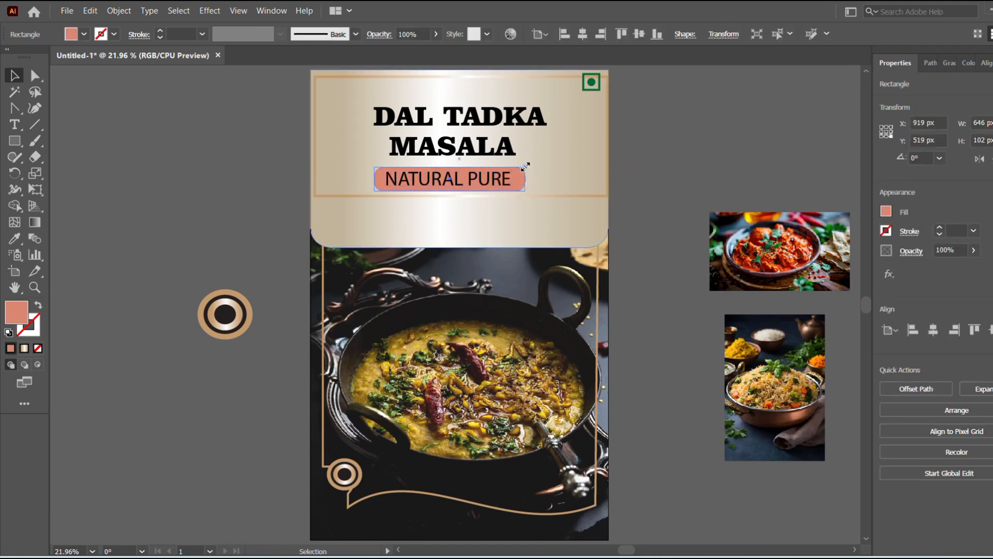
pyautogui.moveTo(525, 166); pyautogui.dragTo(491, 184)
pyautogui.click(661, 144)
pyautogui.click(664, 144)
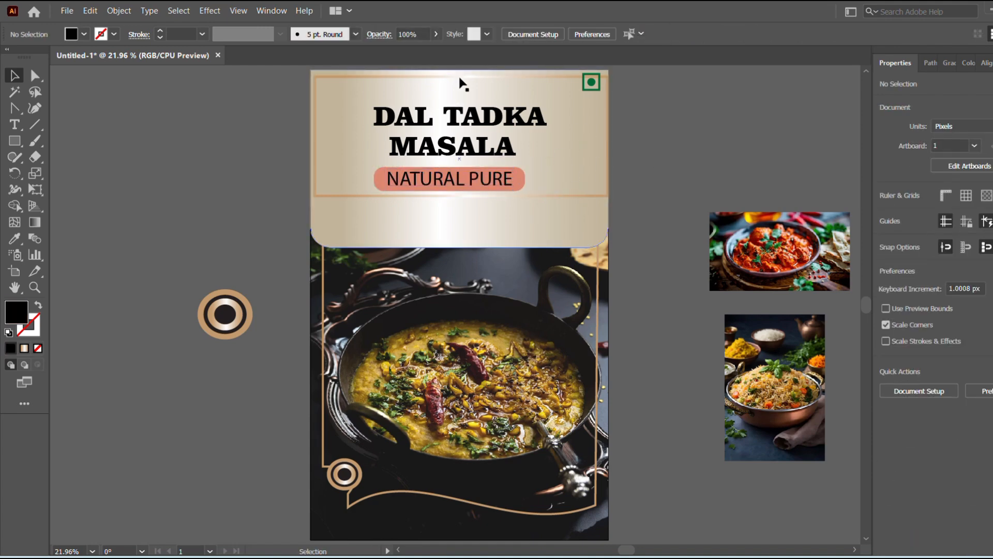
# Step: Try blue, orange, red, green and gradient swatches as the fill of the DAL TADKA and MASALA lines
pyautogui.click(465, 120)
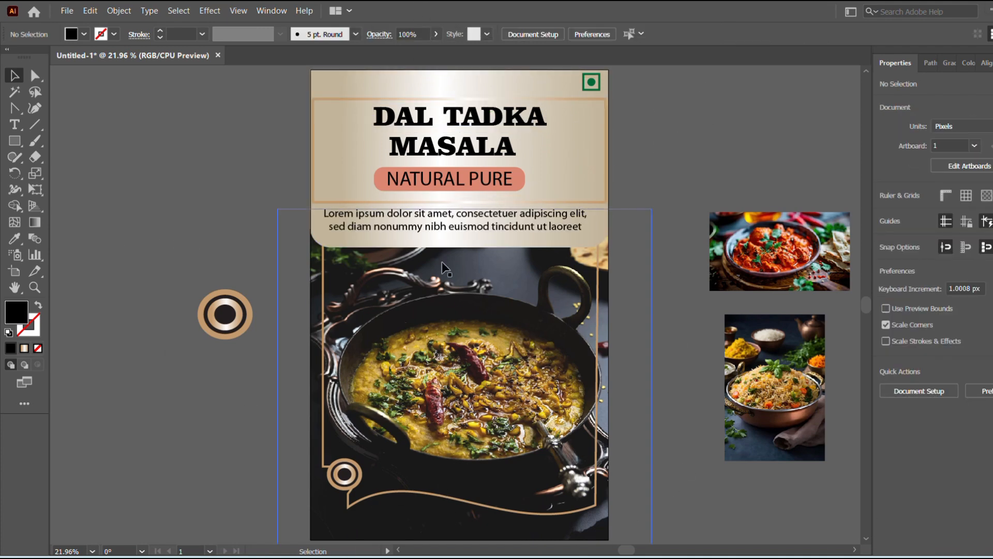
pyautogui.click(424, 125)
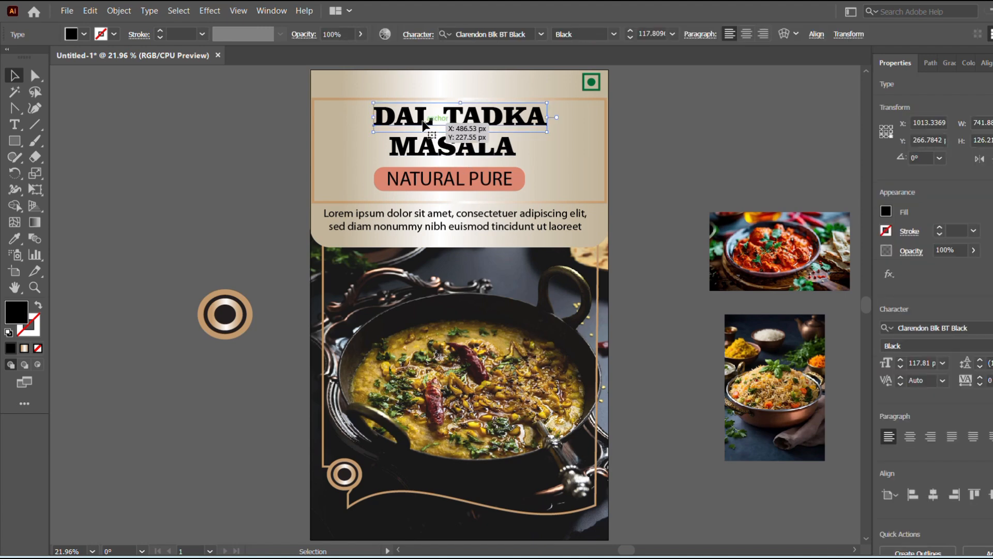
pyautogui.keyDown('shift'); pyautogui.click(431, 148); pyautogui.keyUp('shift')
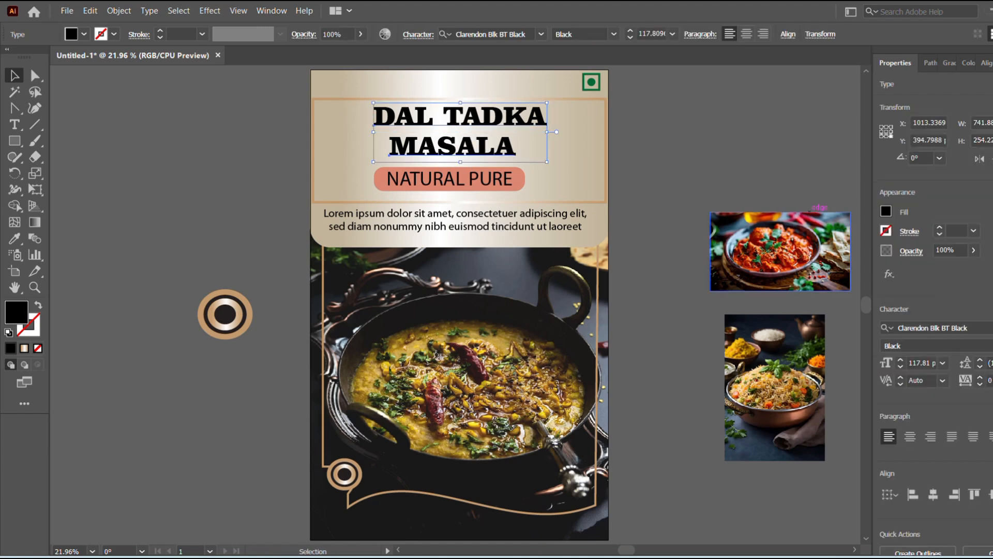
pyautogui.click(887, 210)
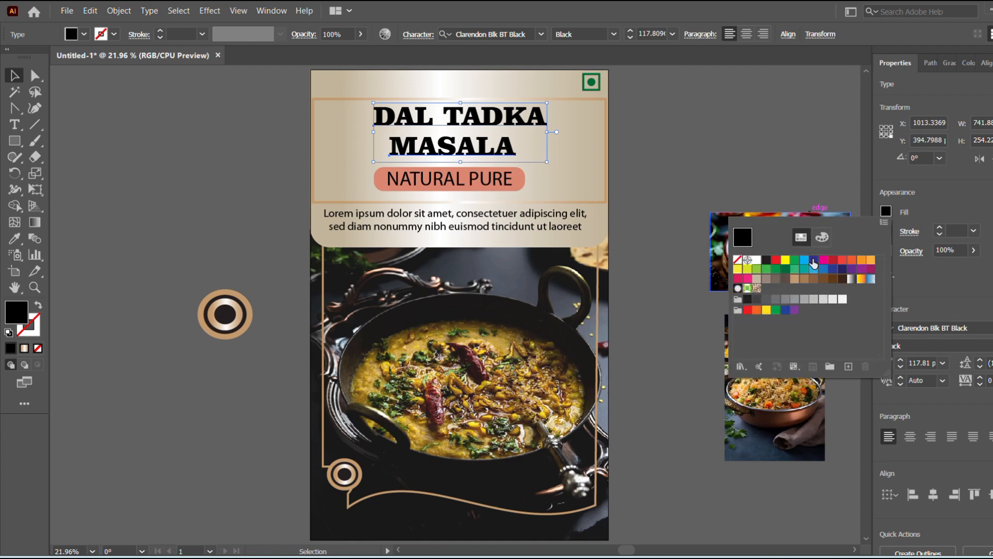
pyautogui.click(813, 261)
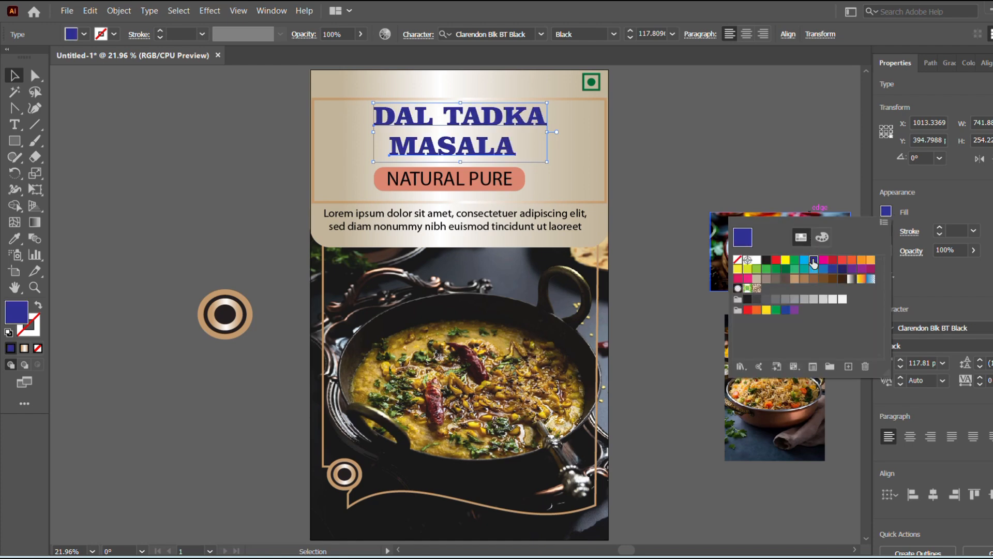
pyautogui.click(842, 260)
pyautogui.click(852, 260)
pyautogui.click(862, 260)
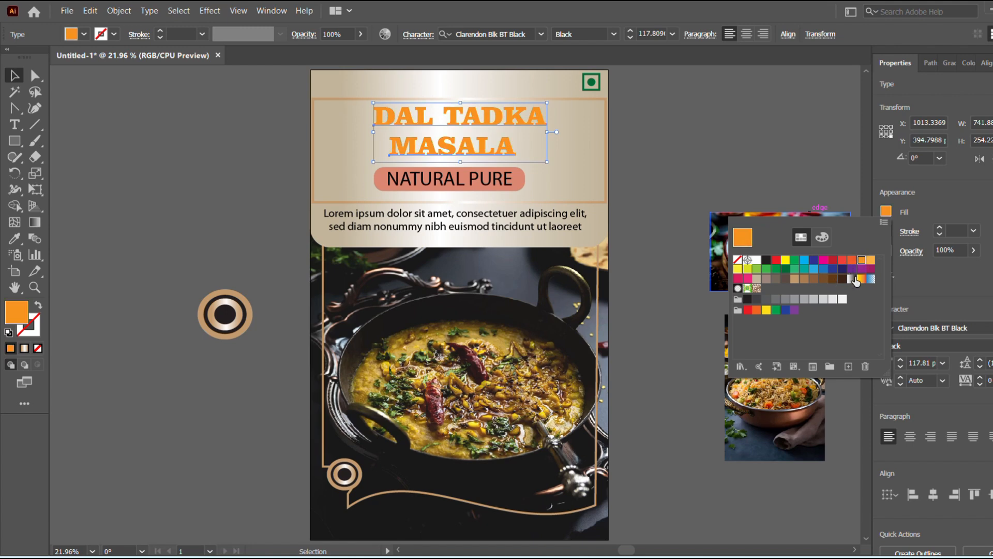
pyautogui.click(871, 260)
pyautogui.click(862, 280)
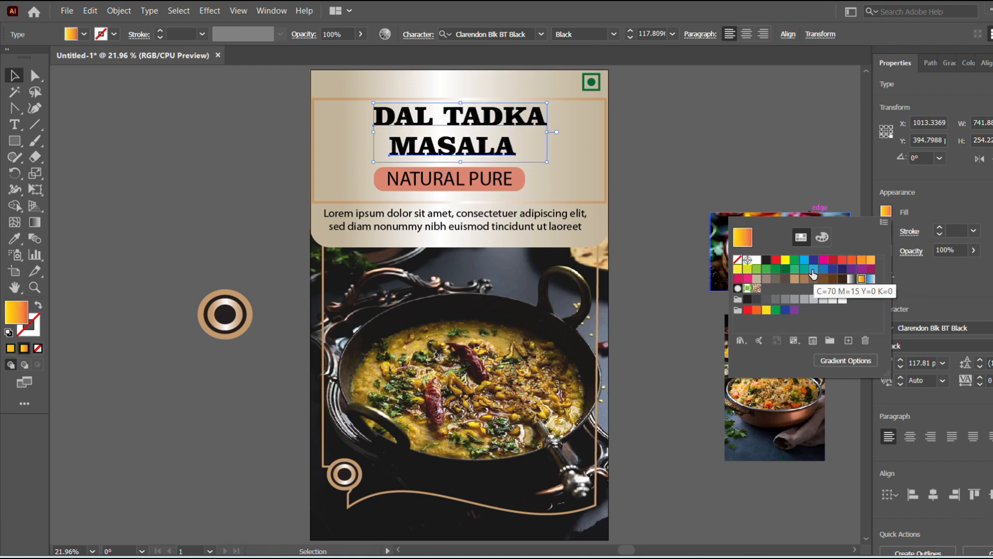
pyautogui.click(813, 259)
pyautogui.click(794, 268)
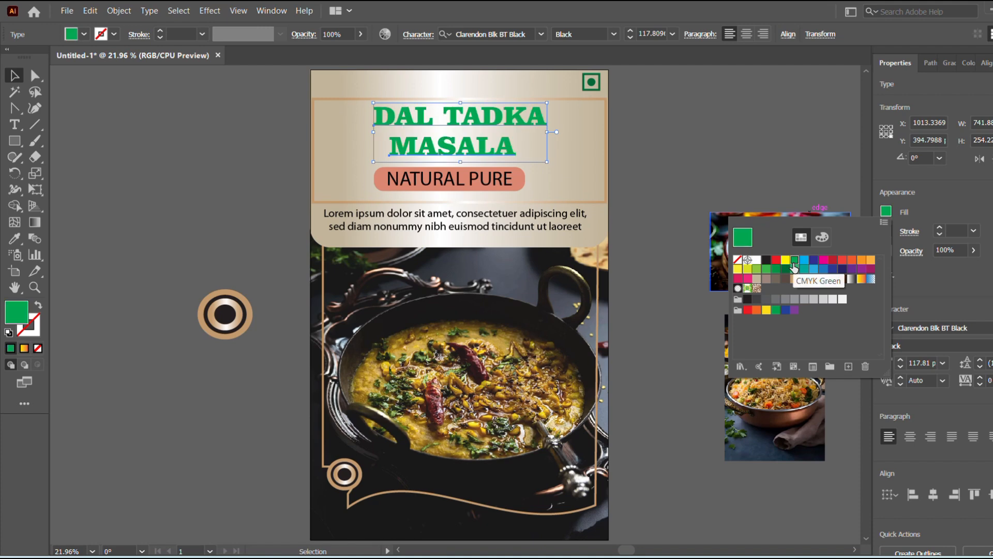
pyautogui.click(861, 261)
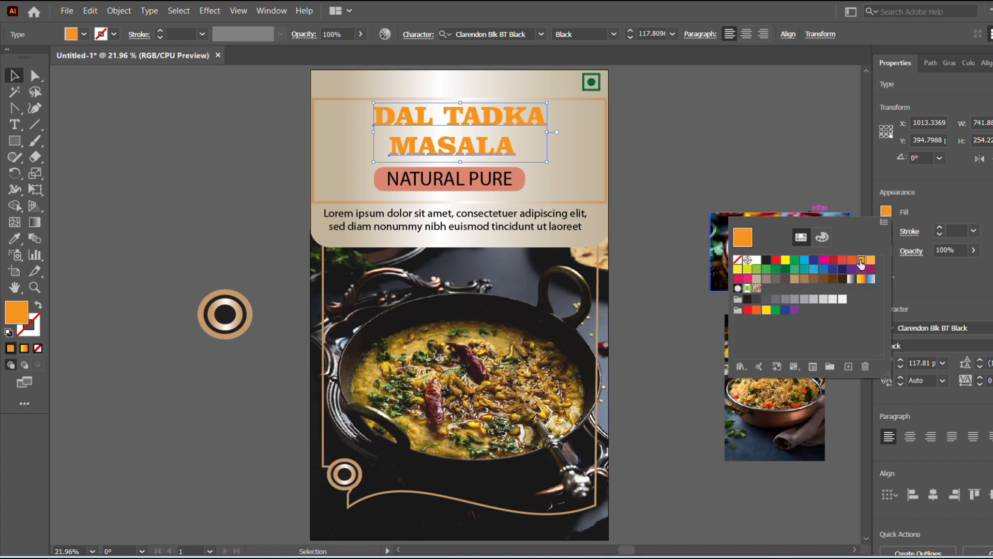
pyautogui.click(852, 261)
pyautogui.click(830, 263)
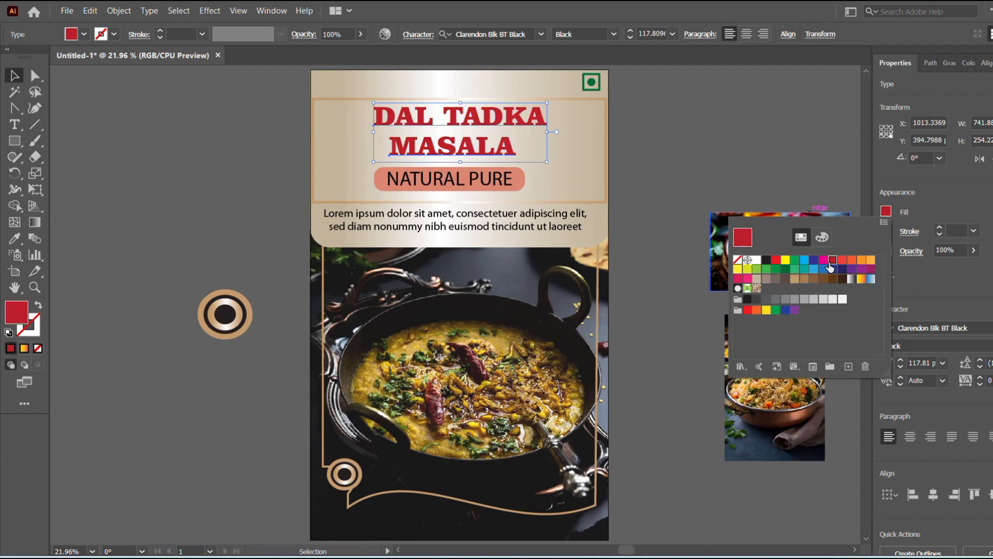
pyautogui.click(815, 265)
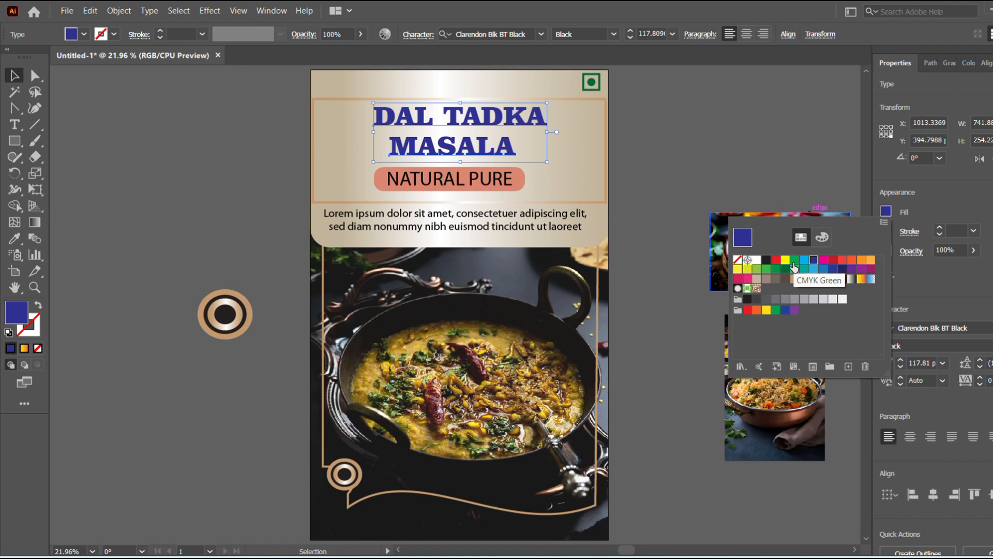
pyautogui.click(793, 264)
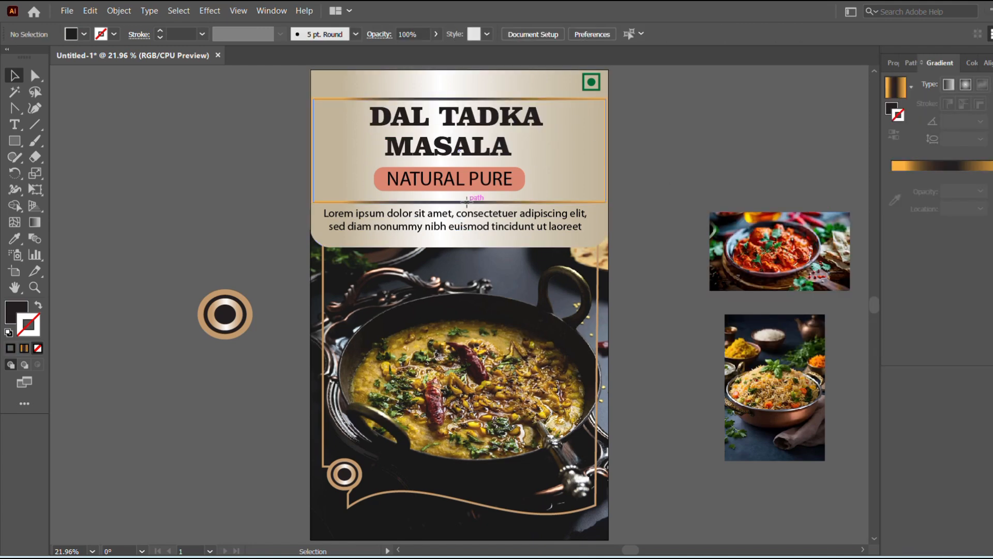
# Step: Stretch the lower edge of the gradient-stroked frame down to enclose the Lorem ipsum paragraph, and select the NATURAL PURE text
pyautogui.moveTo(466, 201); pyautogui.dragTo(462, 241)
pyautogui.click(659, 167)
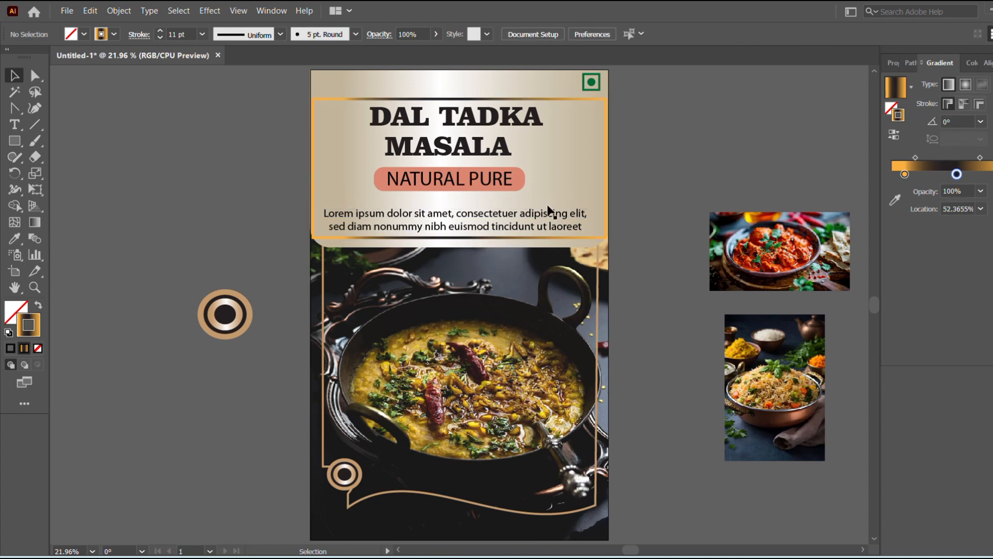
pyautogui.click(475, 190)
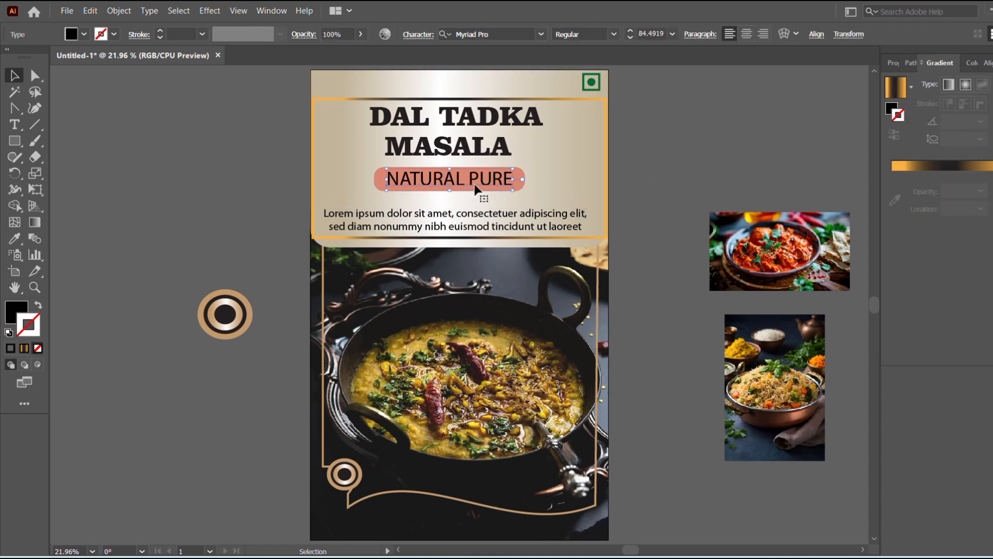
# Step: Scale down DAL TADKA MASALA together with the NATURAL PURE bar and move them down to just above the Lorem ipsum paragraph
pyautogui.keyDown('shift'); pyautogui.click(479, 185); pyautogui.keyUp('shift')
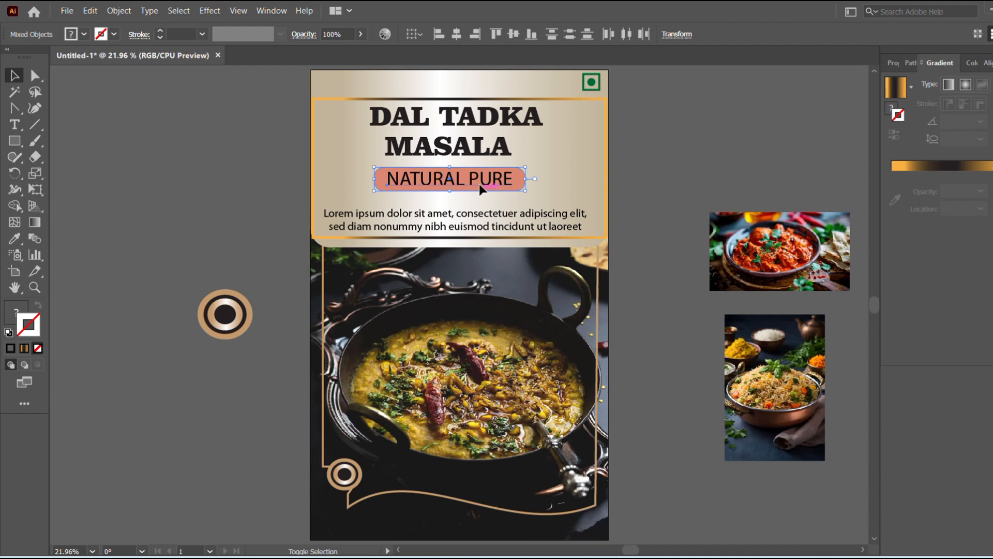
pyautogui.keyDown('shift'); pyautogui.click(482, 149); pyautogui.keyUp('shift')
pyautogui.moveTo(543, 103)
pyautogui.mouseDown()
pyautogui.moveTo(559, 96)
pyautogui.moveTo(528, 110)
pyautogui.mouseUp()
pyautogui.moveTo(480, 148); pyautogui.dragTo(478, 175)
pyautogui.click(648, 138)
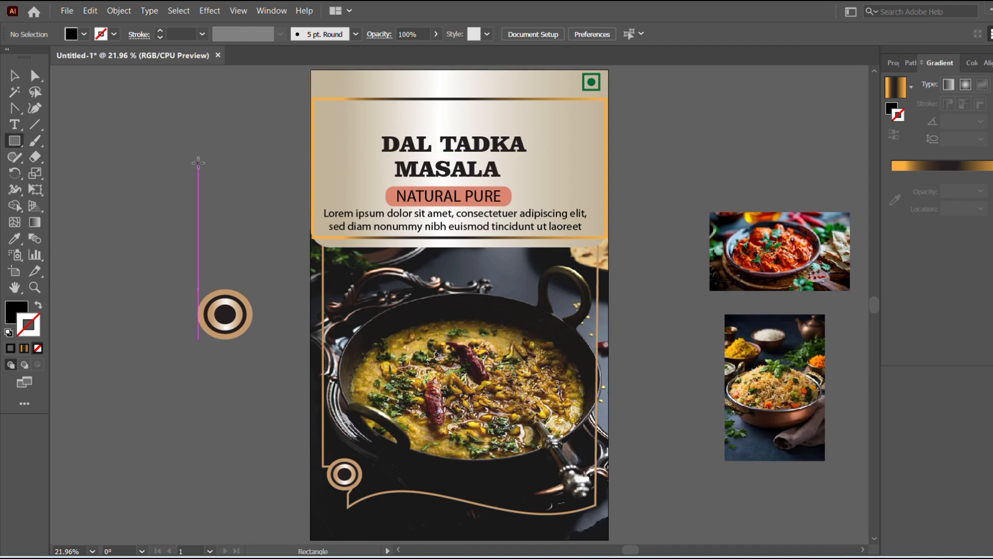
# Step: Create a gold-and-black gradient banner beside the artboard and place it above DAL TADKA, tilted about 7°
pyautogui.moveTo(198, 163); pyautogui.dragTo(294, 186)
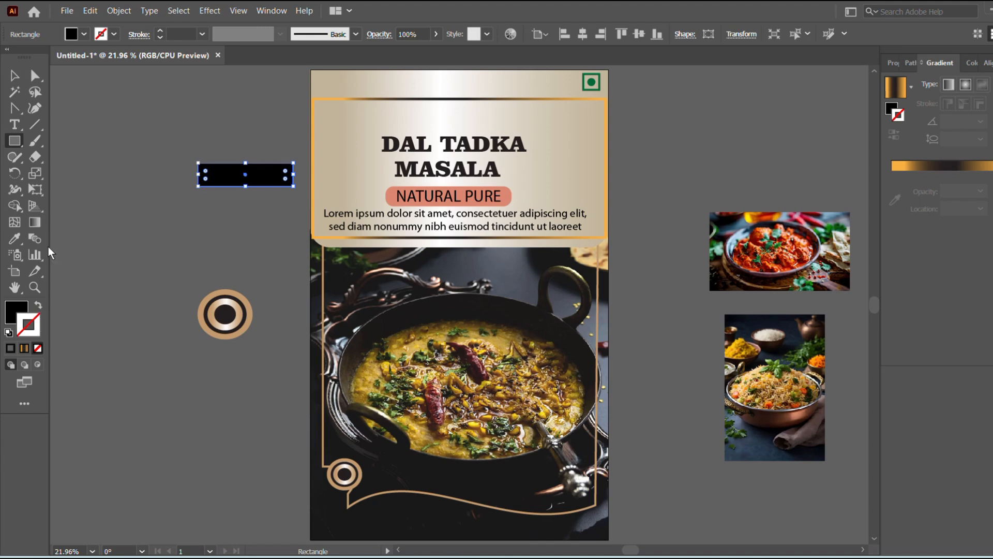
pyautogui.click(34, 223)
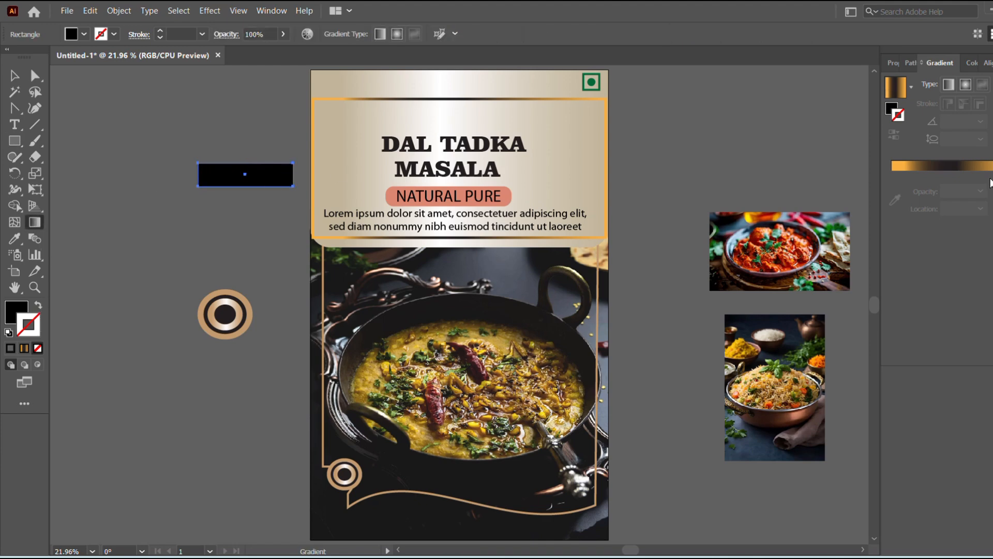
pyautogui.click(957, 173)
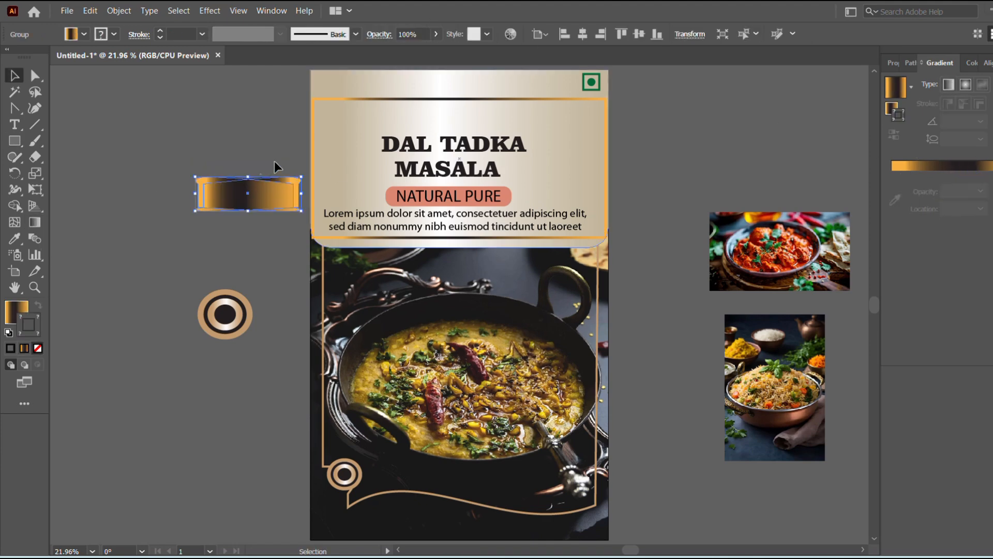
pyautogui.moveTo(255, 202); pyautogui.dragTo(465, 116)
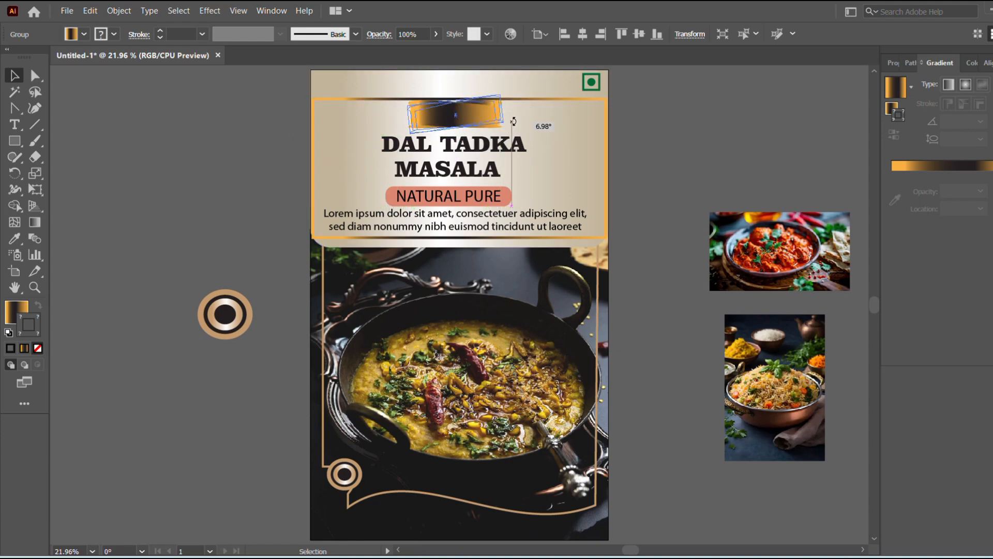
pyautogui.click(624, 123)
# Step: Try to raise the upper edge of the gradient-stroked frame above the gold banner
pyautogui.click(517, 103)
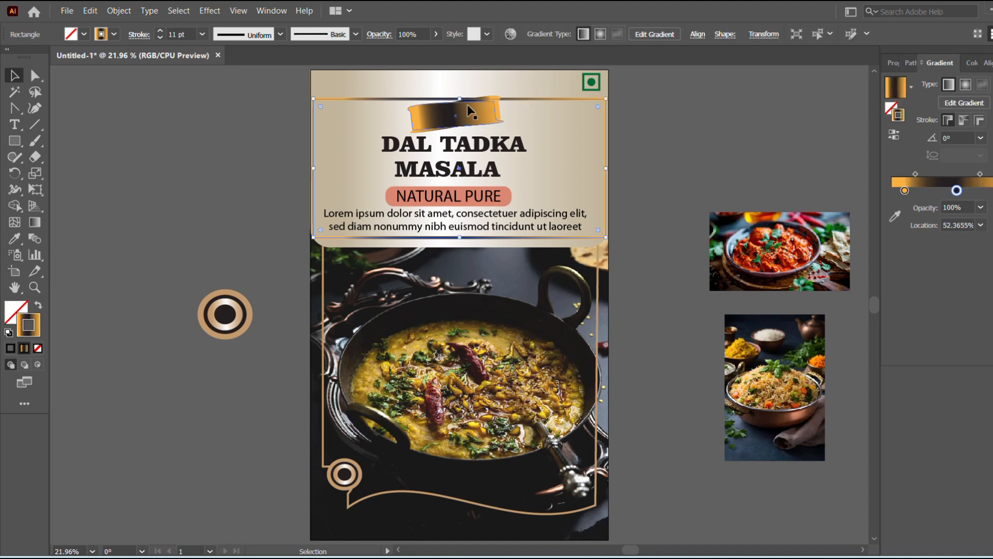
pyautogui.moveTo(466, 95); pyautogui.dragTo(465, 93)
pyautogui.click(726, 118)
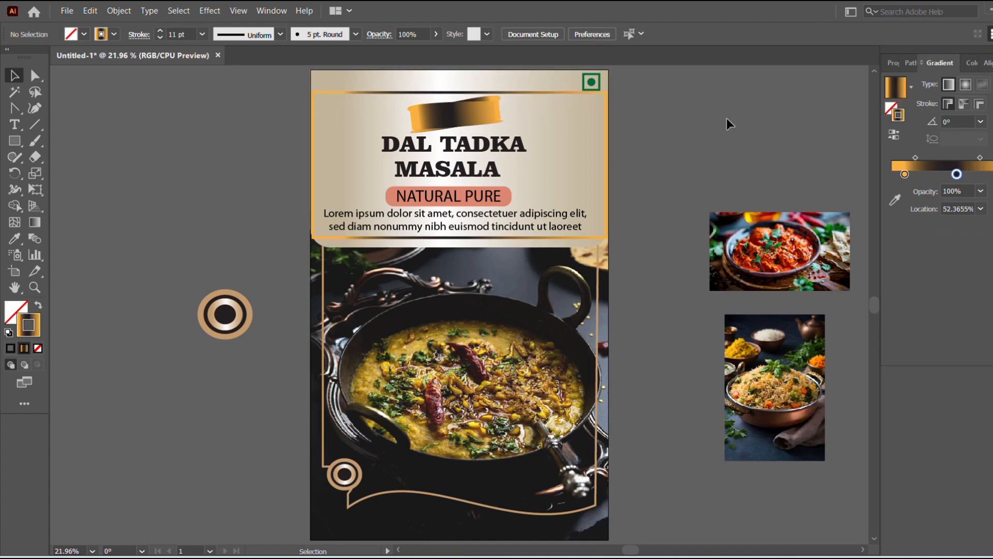
pyautogui.click(10, 127)
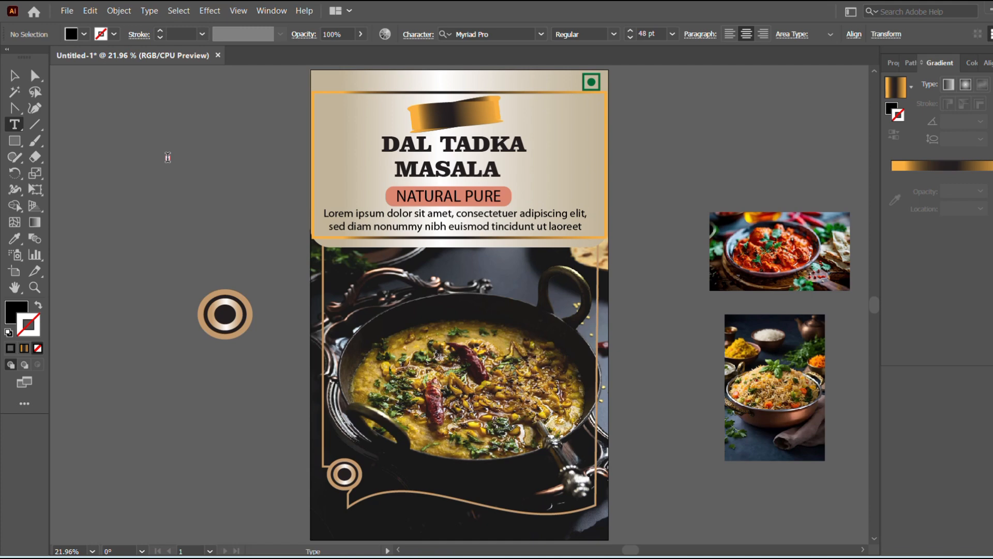
pyautogui.press('Escape')
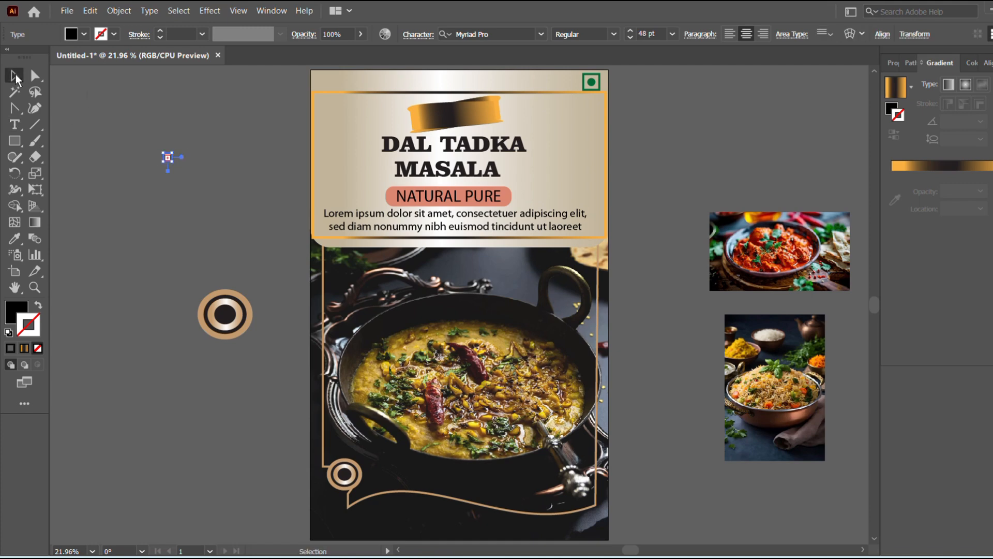
pyautogui.hotkey('ctrl', 'z')
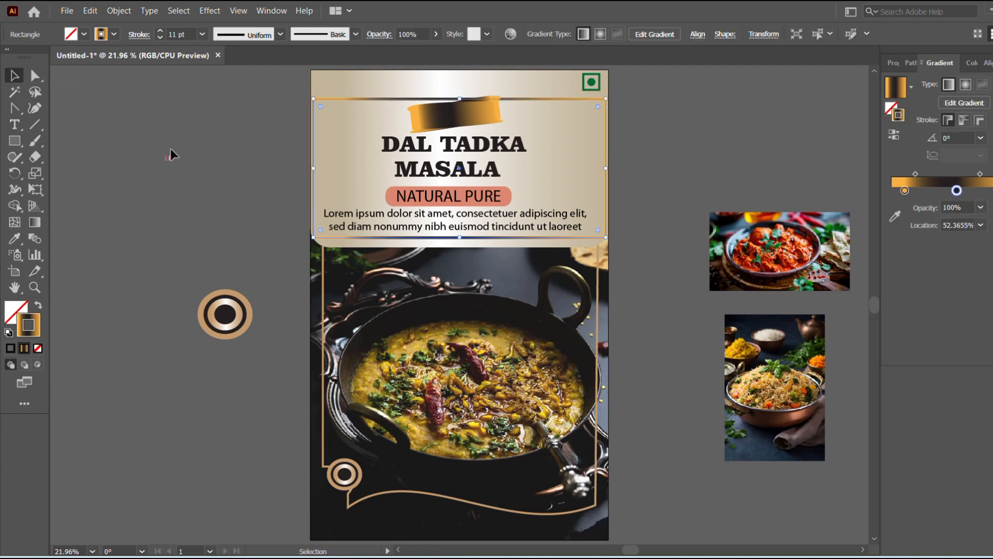
pyautogui.click(169, 148)
# Step: Stretch the top edge of the gradient-stroked frame upward so that it clears the tilted gold banner
pyautogui.click(458, 102)
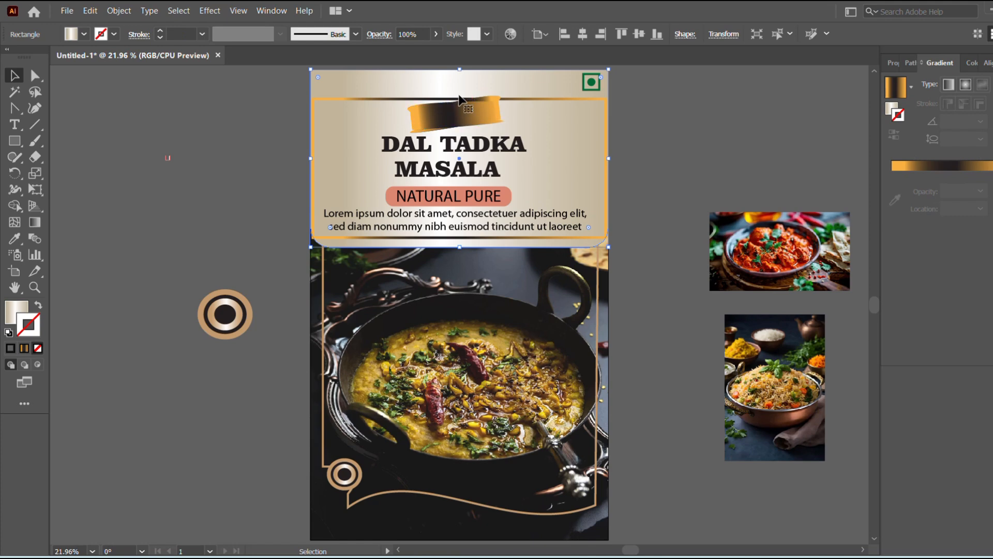
pyautogui.click(461, 99)
pyautogui.moveTo(462, 100); pyautogui.dragTo(463, 95)
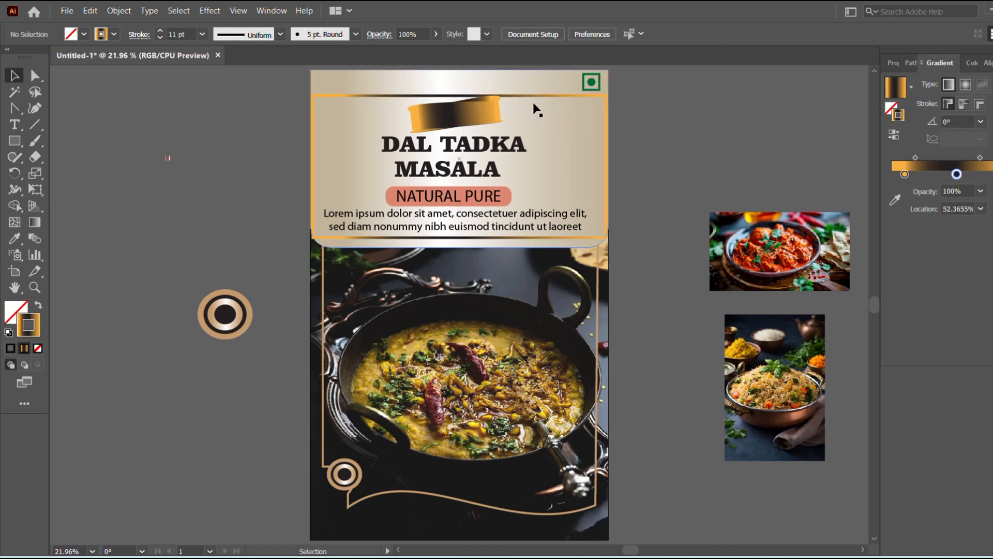
pyautogui.moveTo(457, 95); pyautogui.dragTo(459, 89)
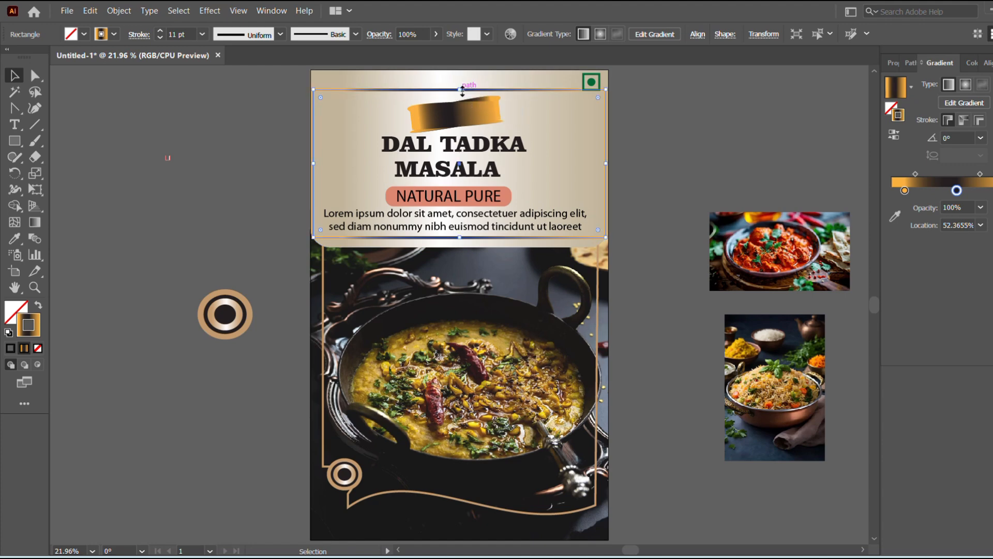
pyautogui.click(668, 150)
# Step: Stretch the lower edge of the metallic title panel slightly further down over the curry photo
pyautogui.click(513, 241)
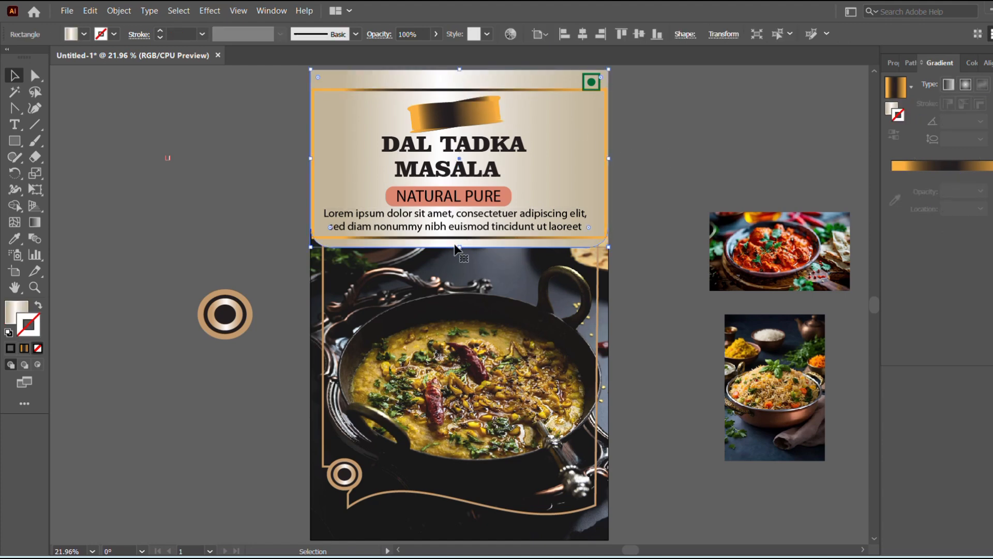
pyautogui.moveTo(460, 248); pyautogui.dragTo(459, 252)
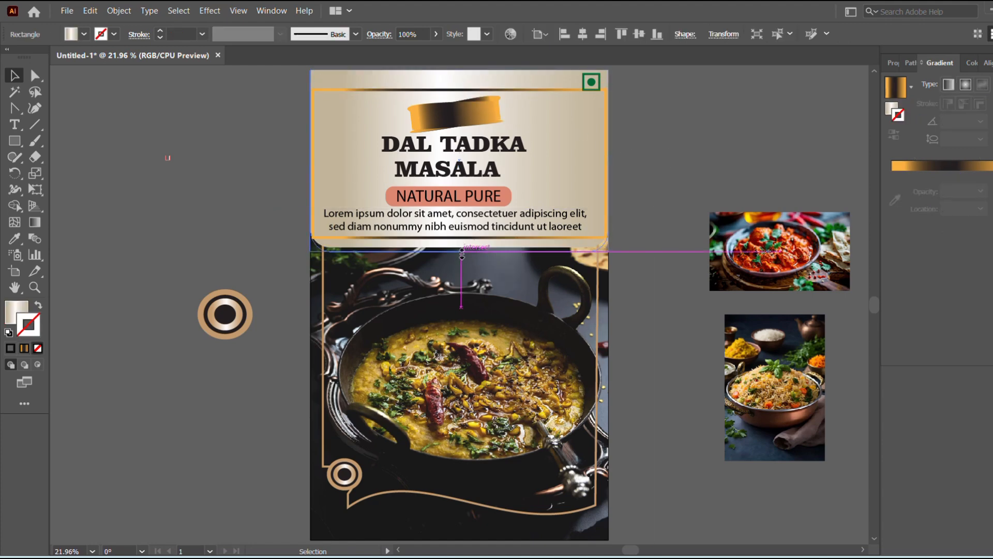
pyautogui.click(683, 185)
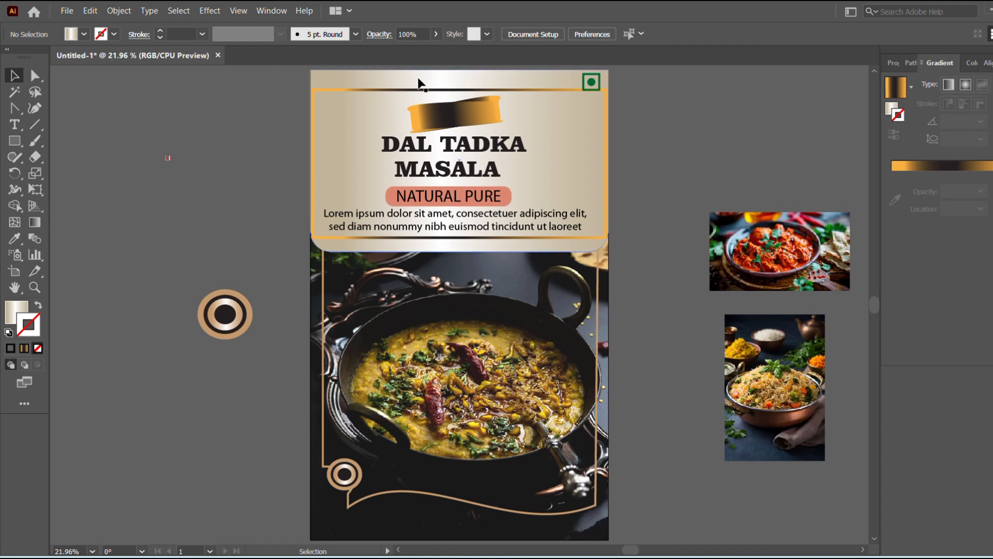
# Step: Add the text CATCH in 48 pt on the pasteboard beside the artboard
pyautogui.click(14, 124)
pyautogui.click(175, 180)
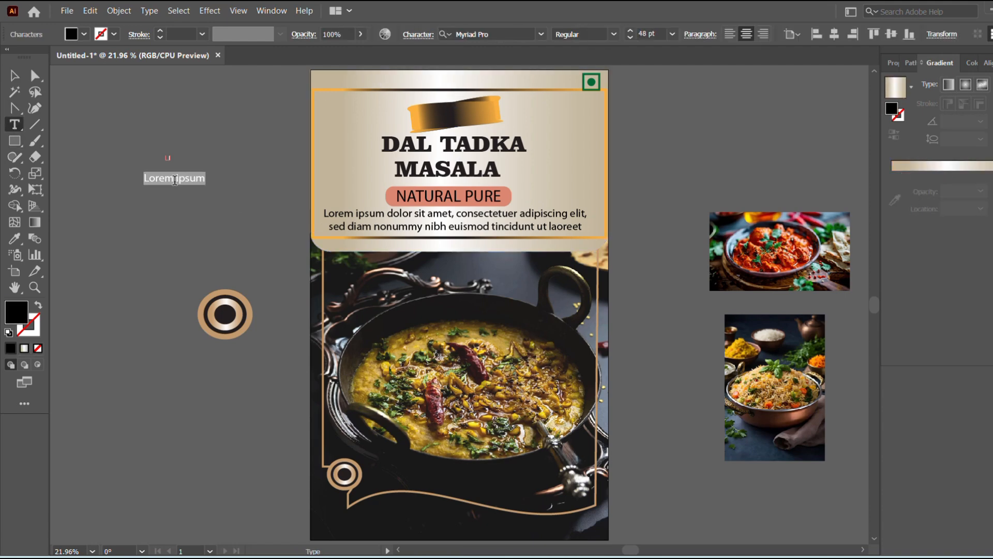
pyautogui.press('BackSpace')
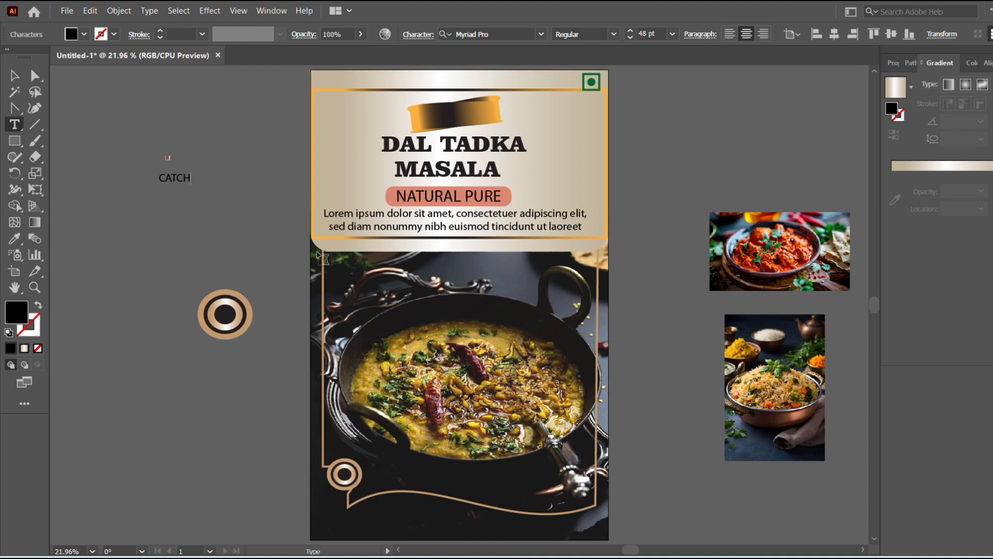
pyautogui.click(16, 75)
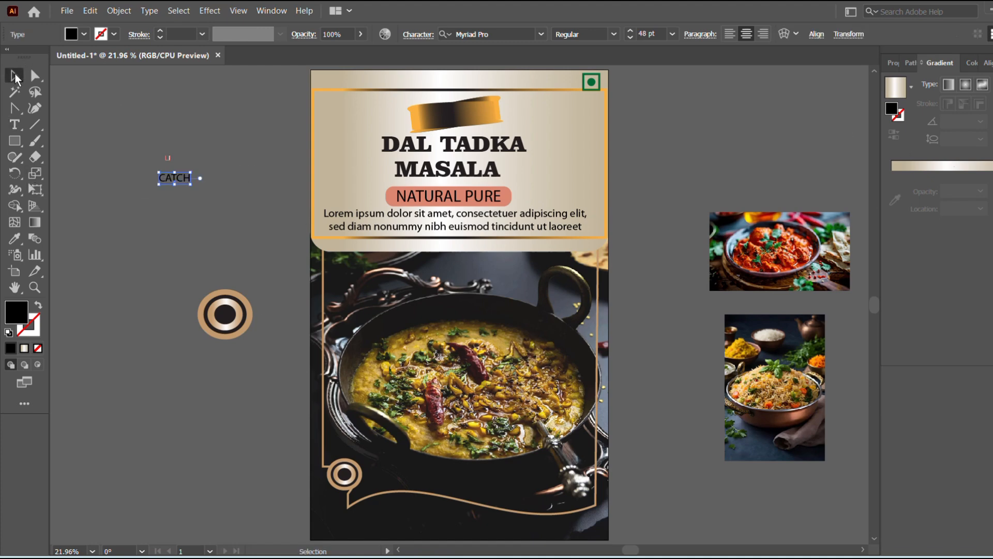
# Step: Set CATCH in Myriad Pro Bold and place it on the gold banner at about 98 pt, tilted about 7.7°
pyautogui.click(894, 63)
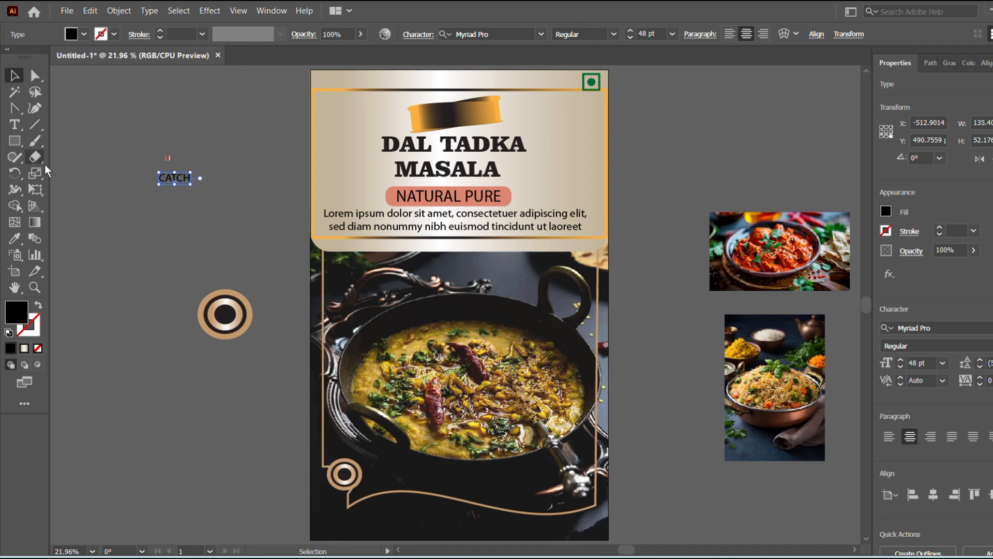
pyautogui.click(912, 327)
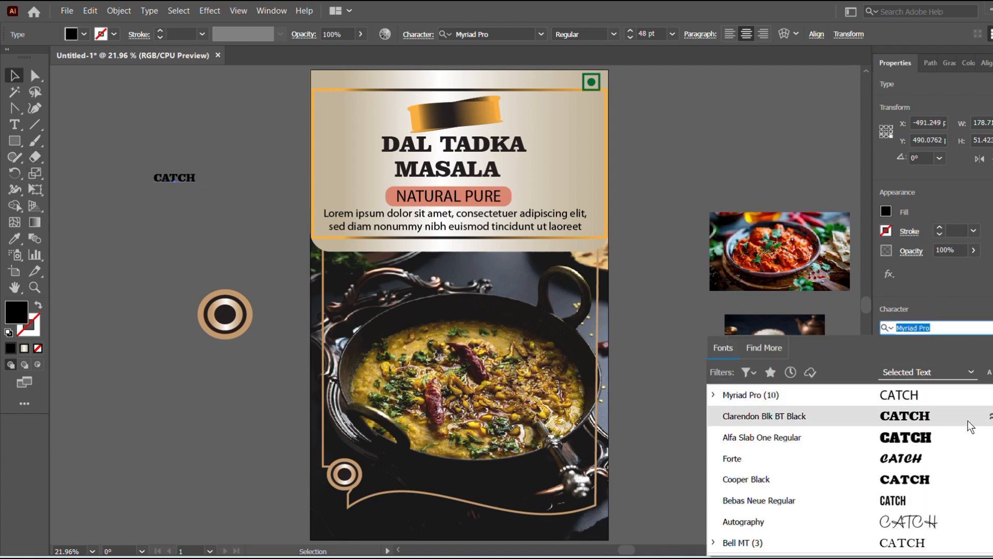
pyautogui.click(969, 403)
pyautogui.click(989, 345)
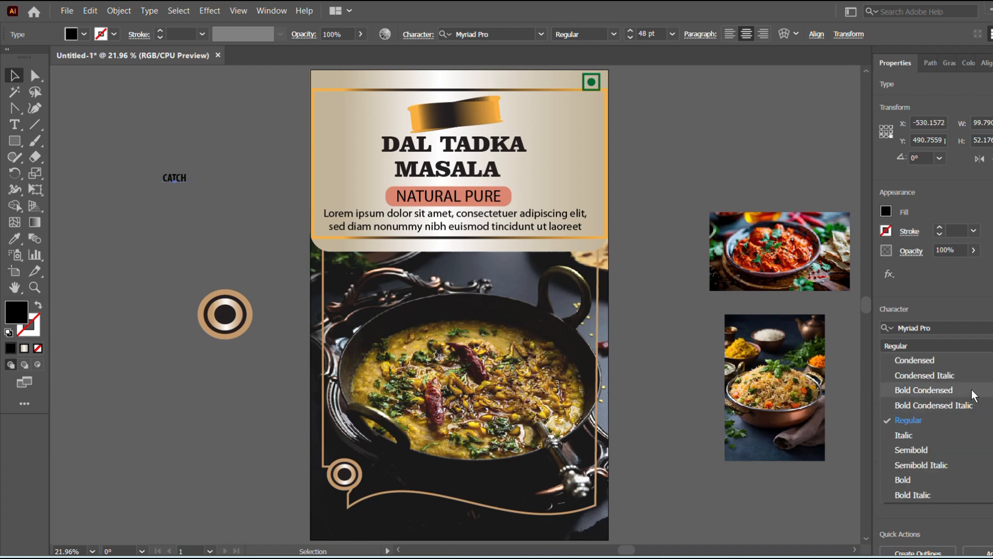
pyautogui.click(948, 481)
pyautogui.click(115, 159)
pyautogui.moveTo(174, 177); pyautogui.dragTo(490, 125)
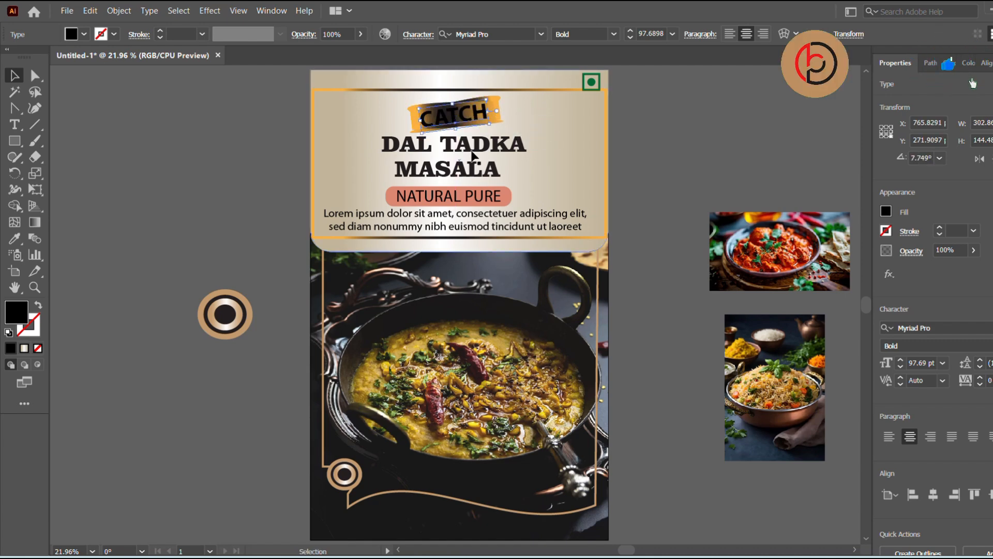
# Step: Try green, yellow and red swatches on CATCH, fill it with white and add an exclamation mark after the word
pyautogui.click(84, 34)
pyautogui.click(67, 61)
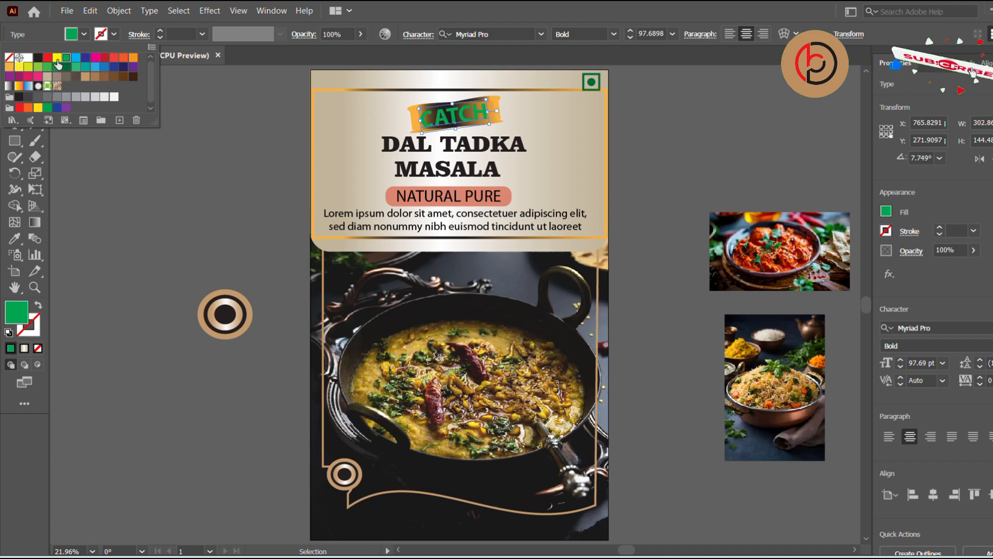
pyautogui.click(57, 58)
pyautogui.click(105, 61)
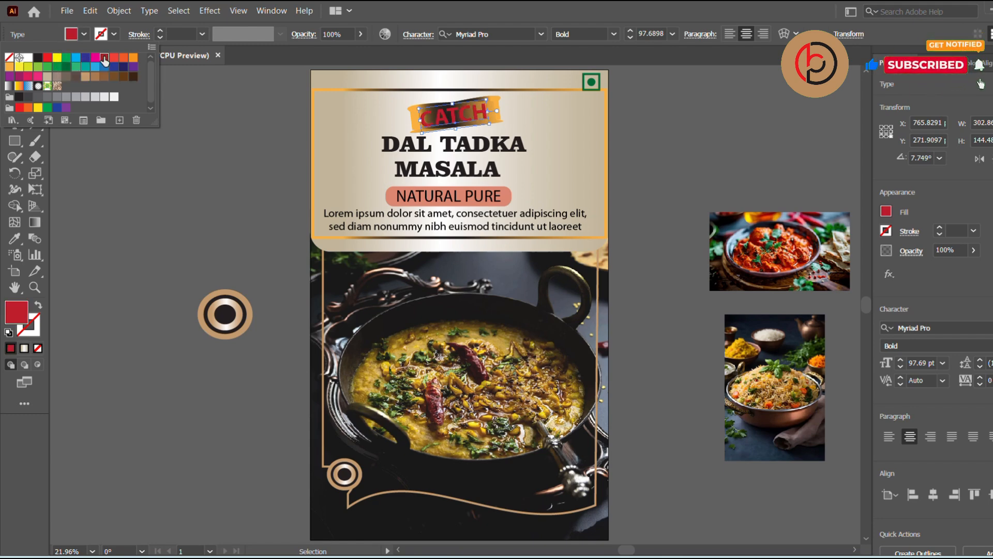
pyautogui.click(114, 57)
pyautogui.click(28, 57)
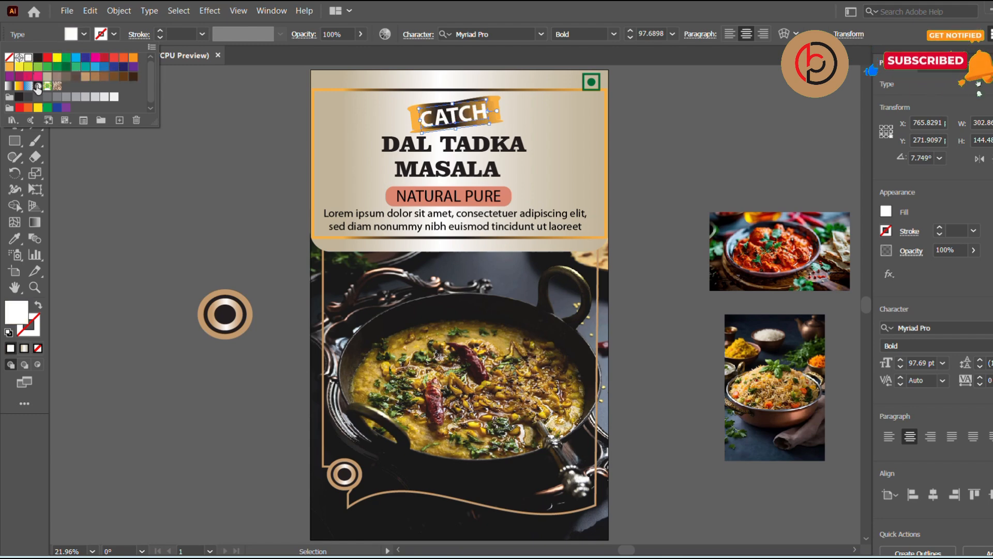
pyautogui.click(148, 171)
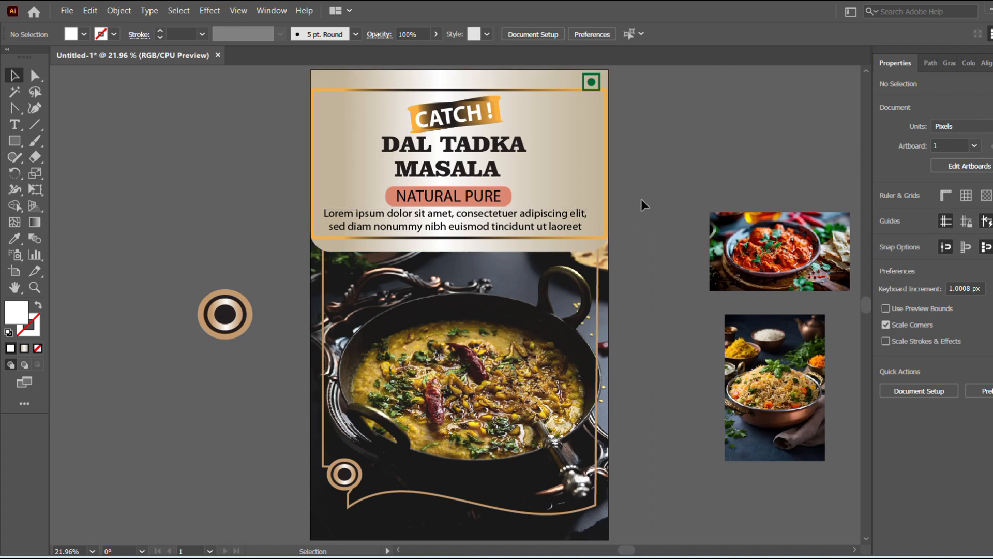
# Step: Extend the metallic panel downward to a height of 802 px and set the gradient frame's stroke to 9 pt
pyautogui.click(571, 248)
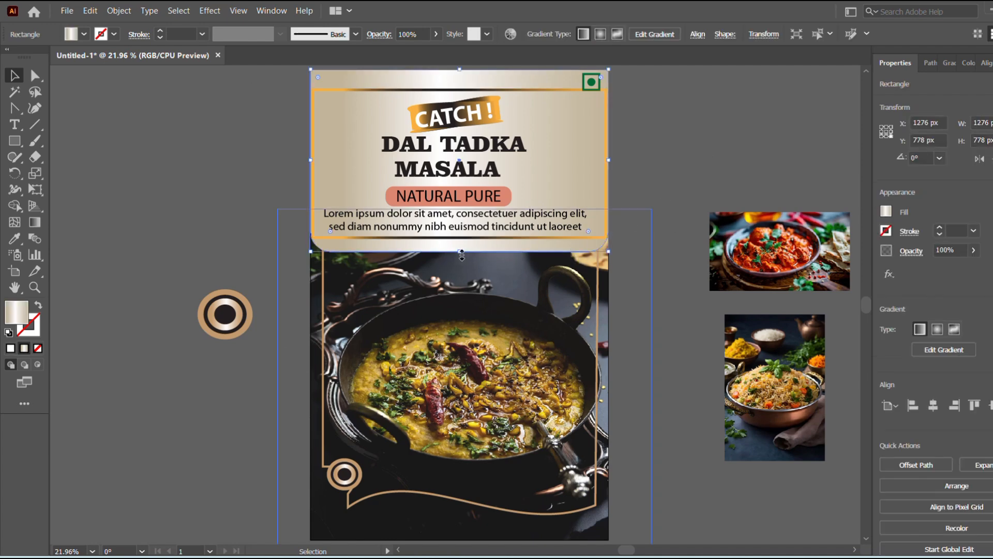
pyautogui.moveTo(462, 254); pyautogui.dragTo(461, 260)
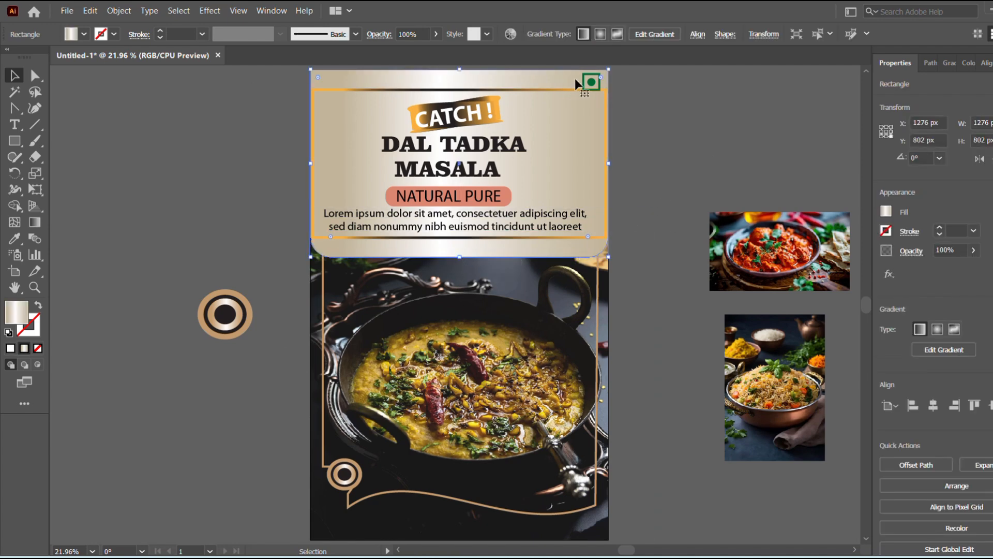
pyautogui.click(557, 90)
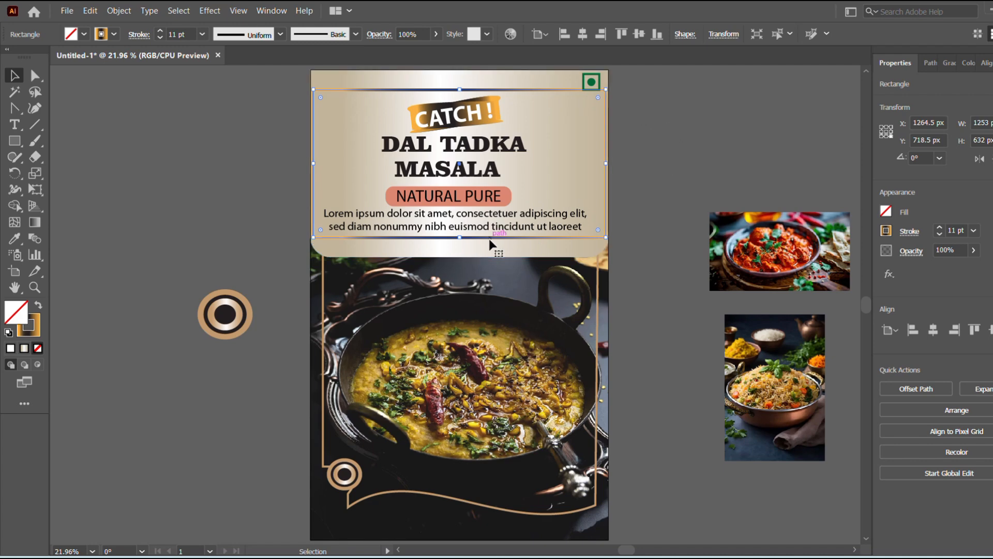
pyautogui.click(159, 38)
pyautogui.click(160, 37)
pyautogui.click(613, 95)
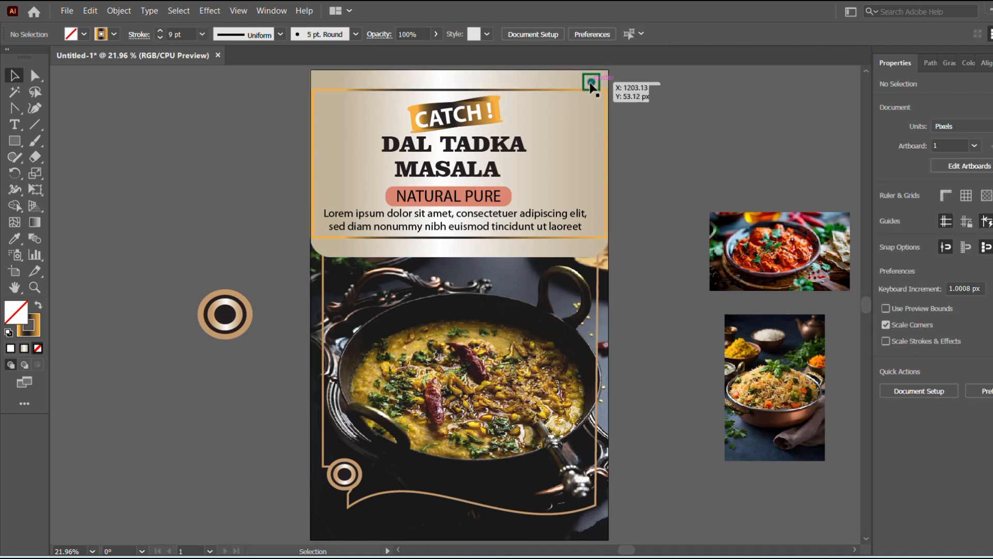
# Step: Move the green vegetarian mark slightly towards the panel's outer edge, to X 1254 px
pyautogui.click(594, 78)
pyautogui.moveTo(601, 74); pyautogui.dragTo(587, 85)
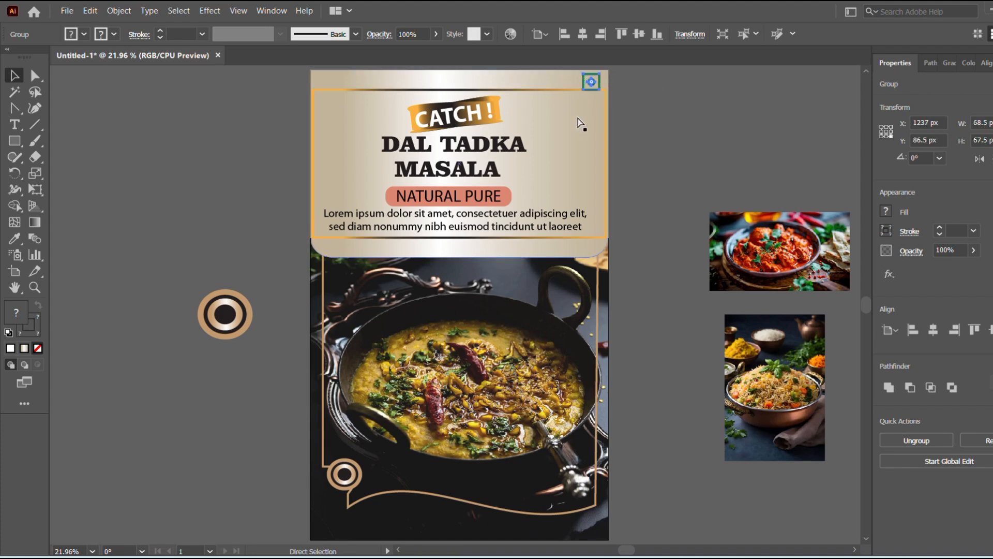
pyautogui.click(628, 90)
pyautogui.moveTo(587, 85); pyautogui.dragTo(590, 83)
pyautogui.hotkey('ctrl', '0')
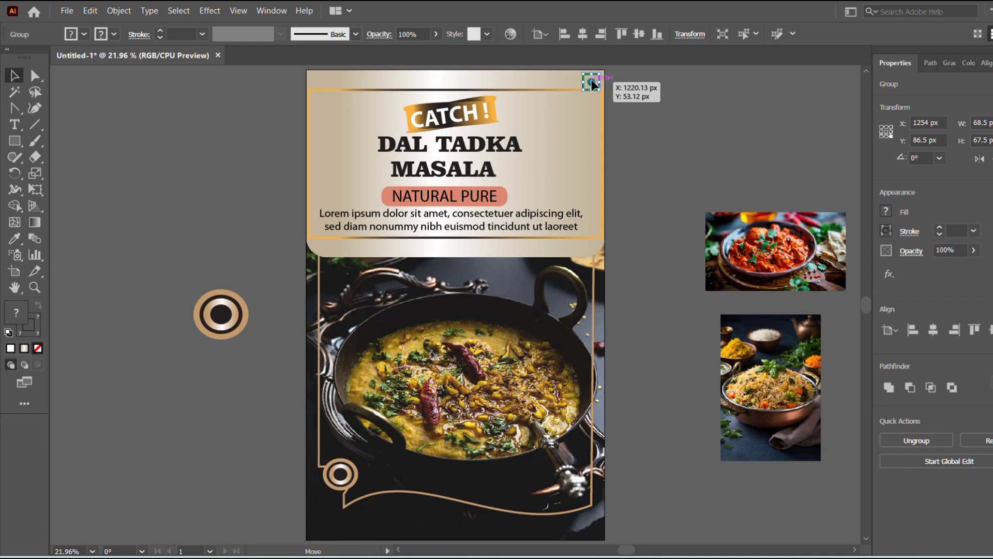
# Step: Try moving the green vegetarian mark higher, undo that move and reduce the mark's height to 63.5 px
pyautogui.moveTo(594, 84); pyautogui.dragTo(592, 80)
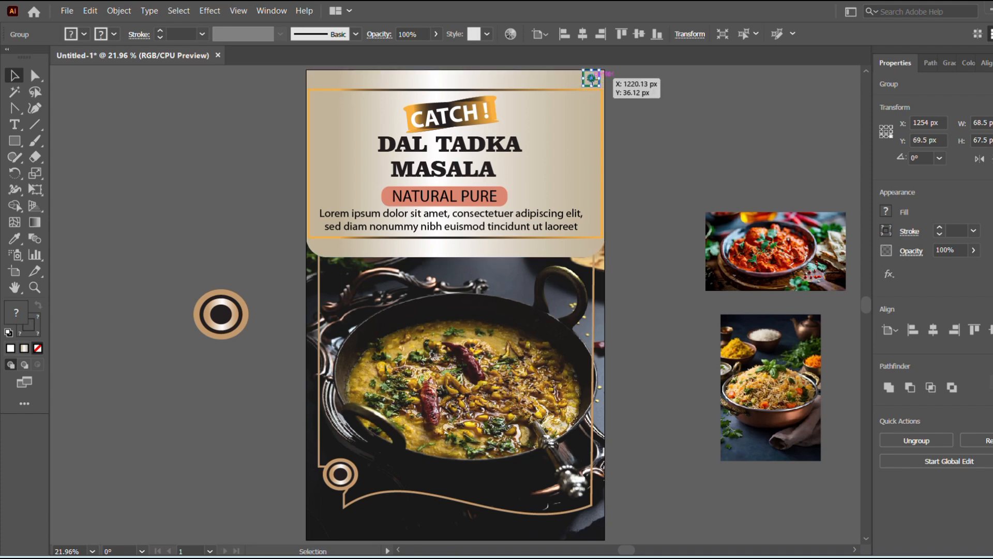
pyautogui.hotkey('ctrl', 'z')
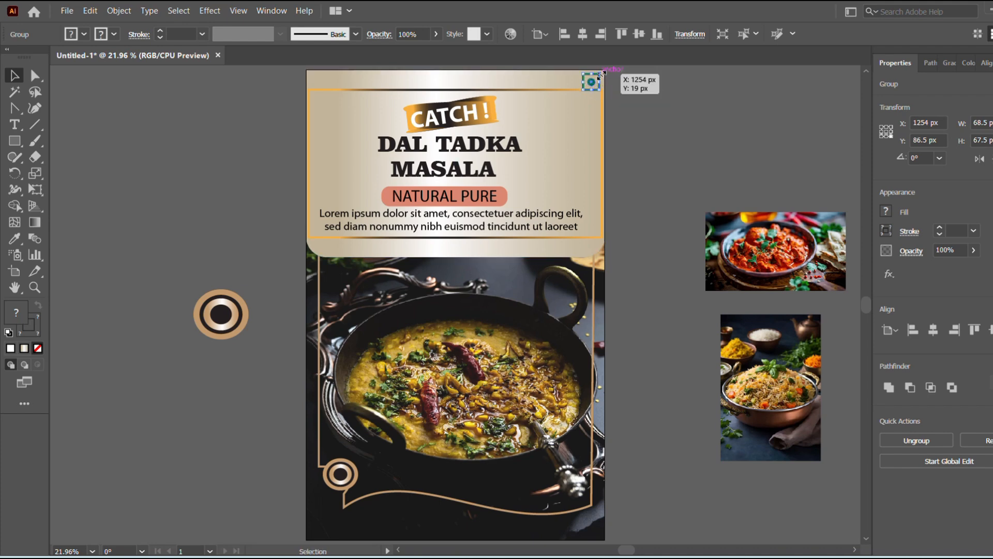
pyautogui.moveTo(603, 73); pyautogui.dragTo(593, 74)
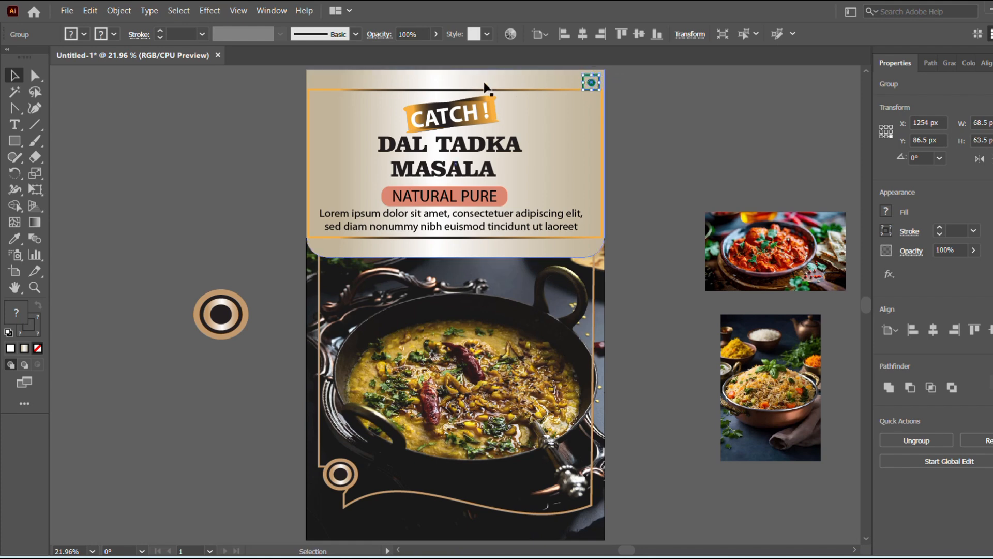
pyautogui.click(86, 119)
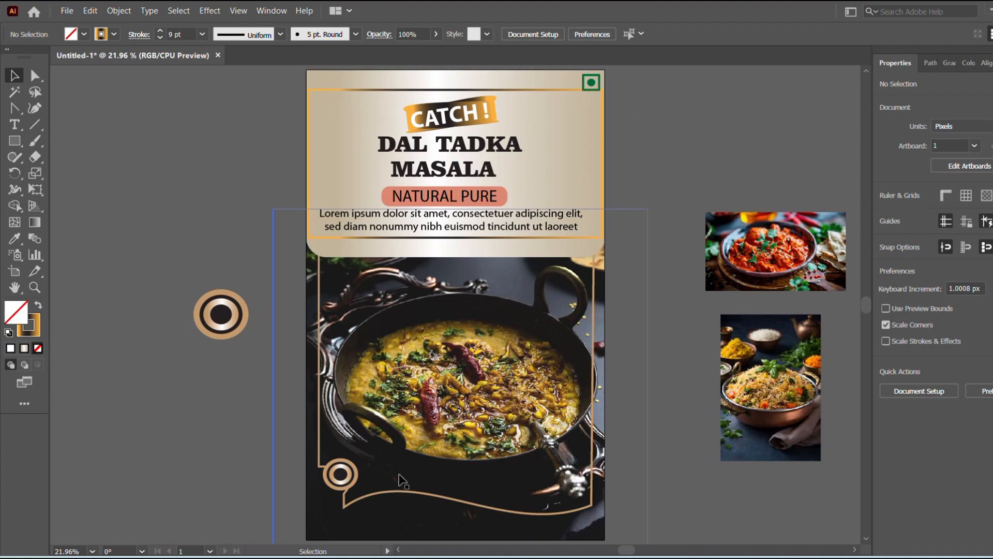